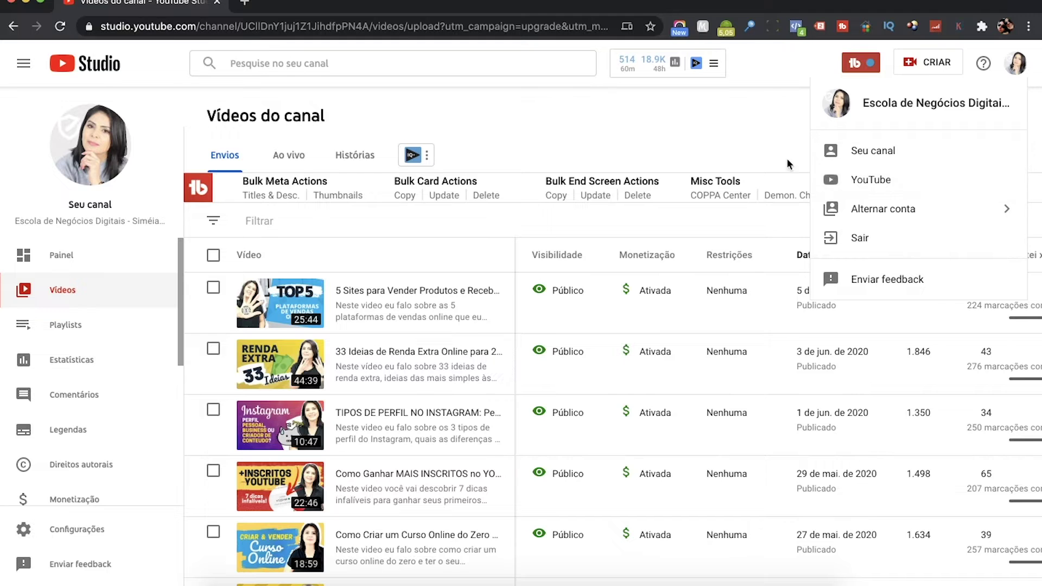
Step: Close the account menu and choose to promote the "Como Criar um Curso Online do Zero" video from the channel's video list
click(662, 141)
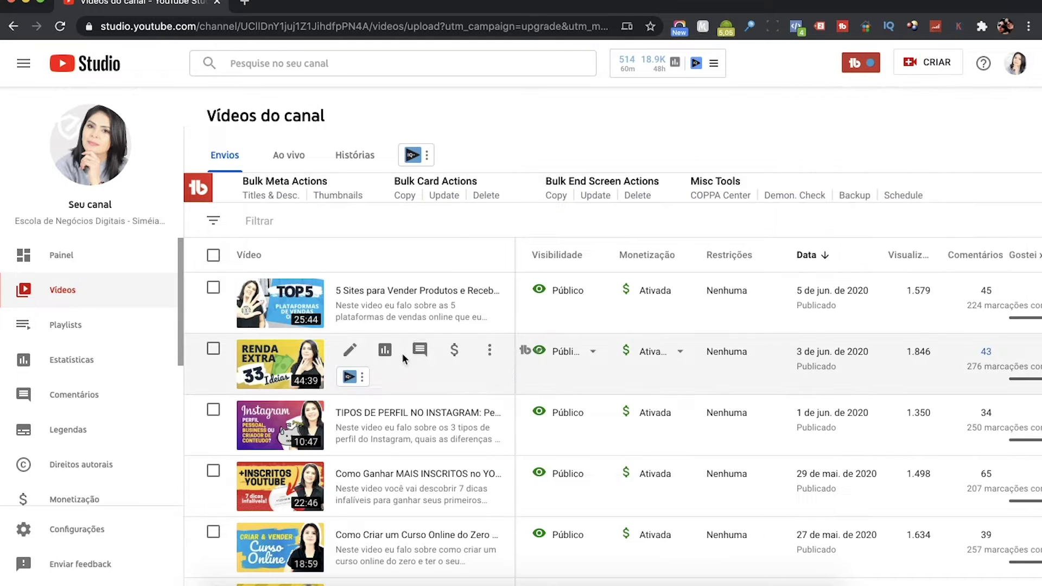
scroll(400, 359, down, 3)
scroll(415, 355, up, 3)
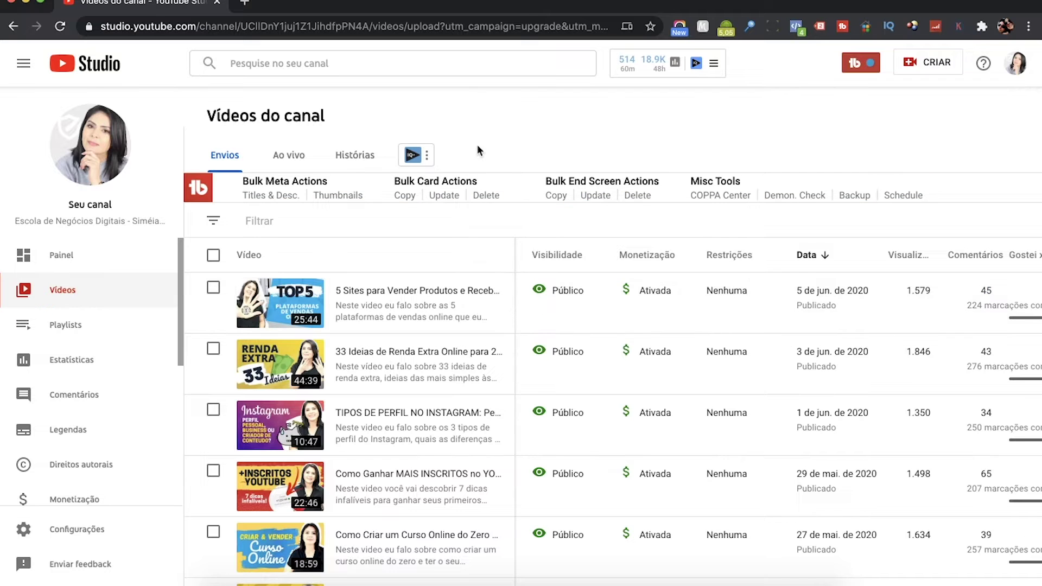
scroll(482, 302, down, 4)
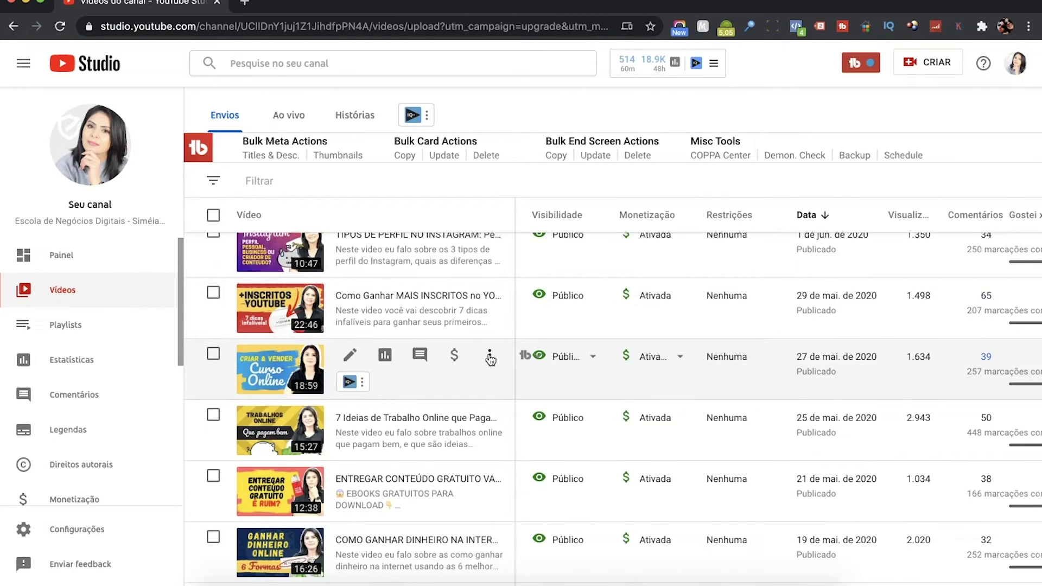
click(490, 358)
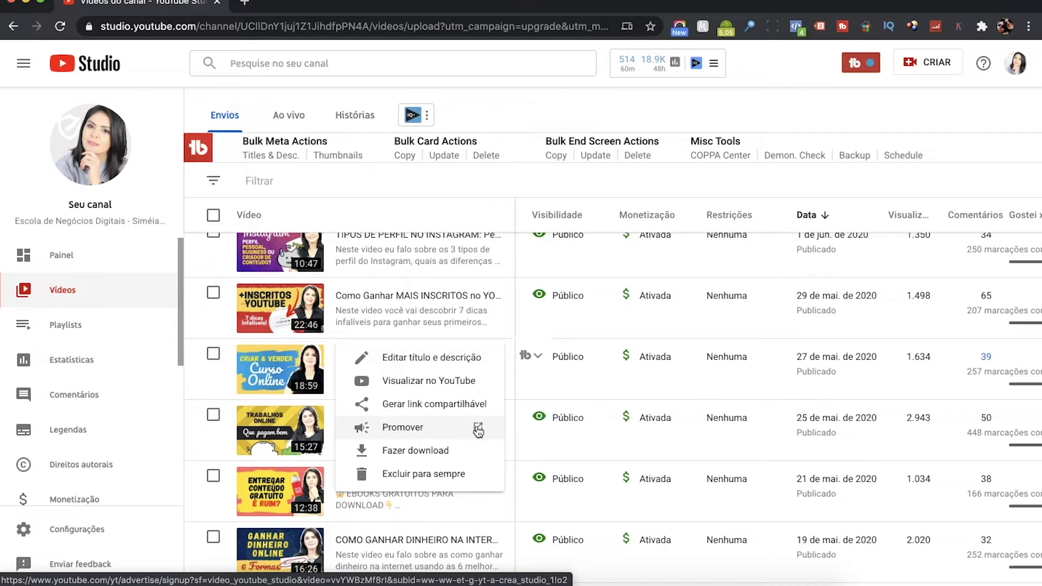
click(402, 428)
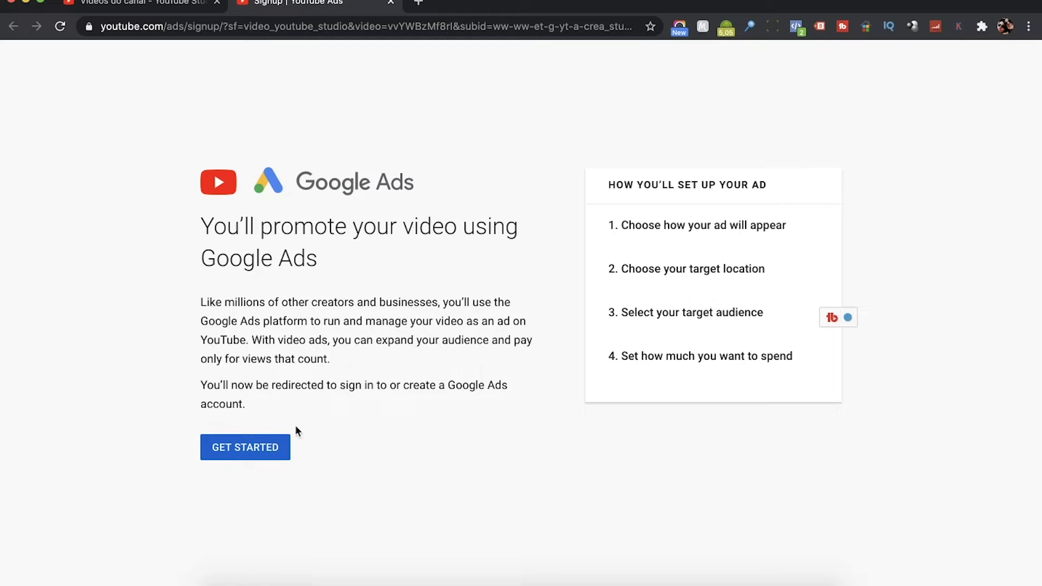
Step: Start the Google Ads promotion setup and continue with the existing "Conta do Google Ads" account
click(233, 453)
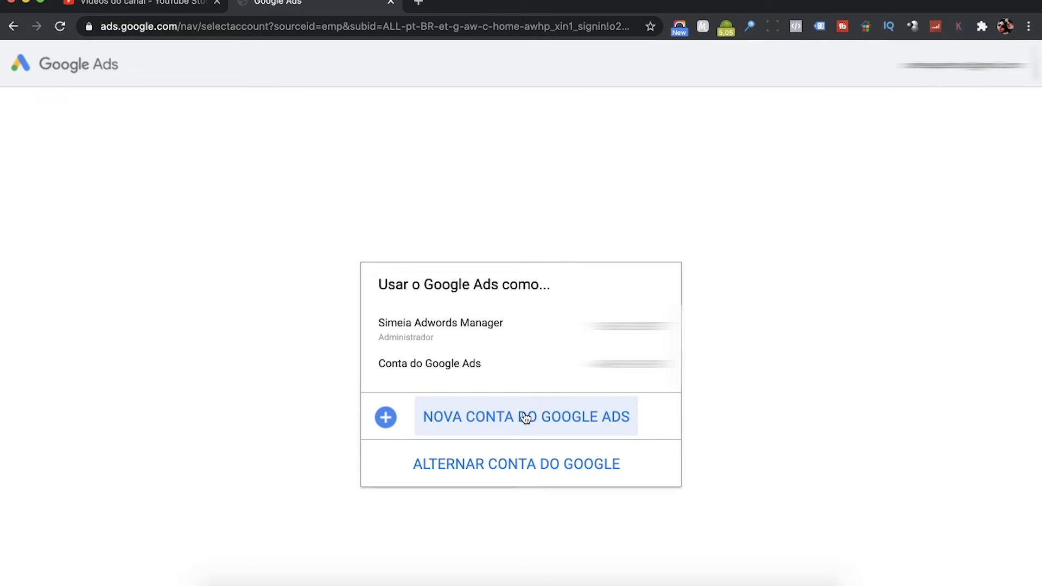
click(126, 5)
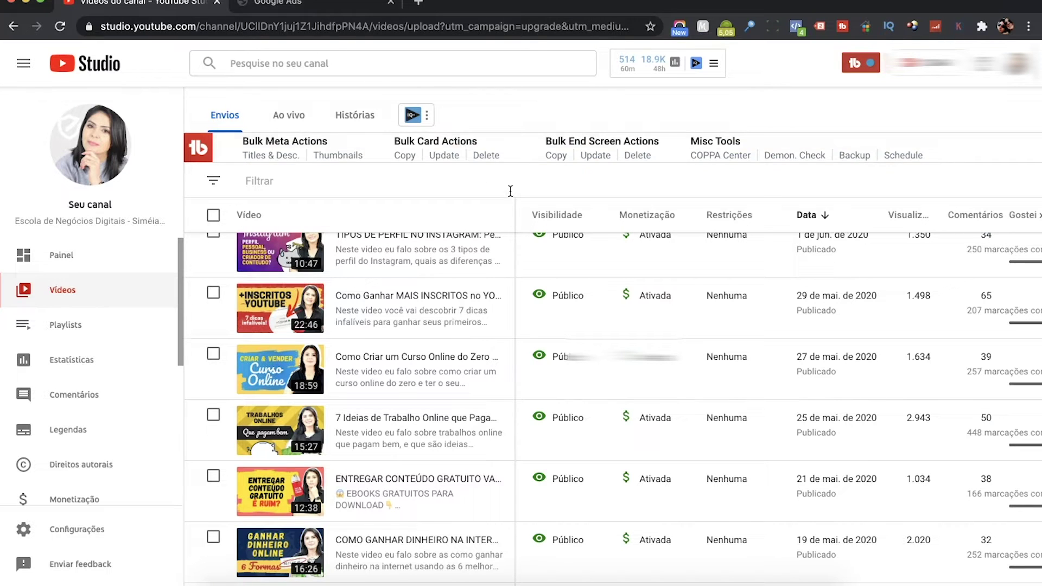
click(304, 7)
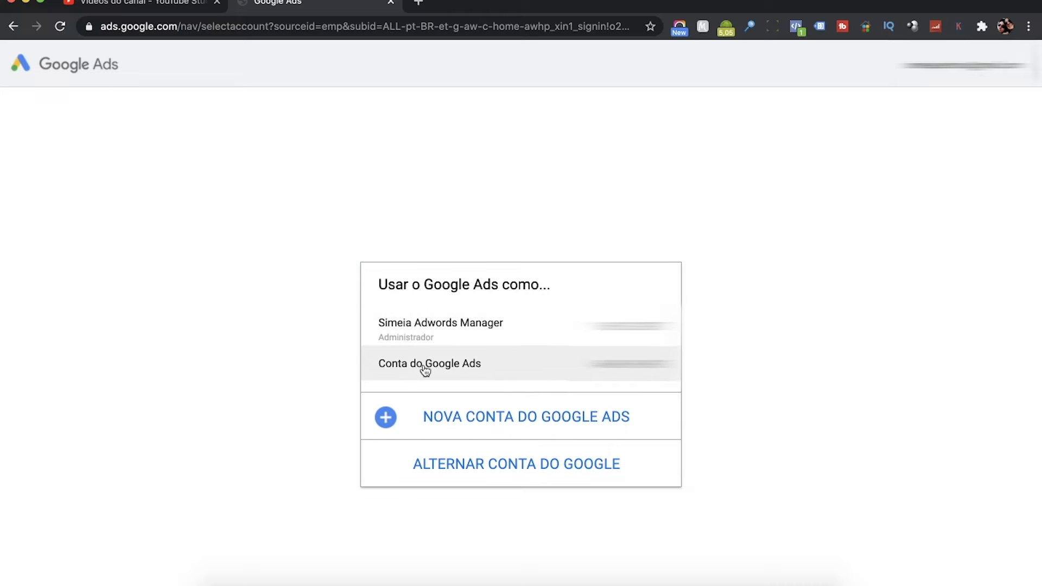
click(445, 365)
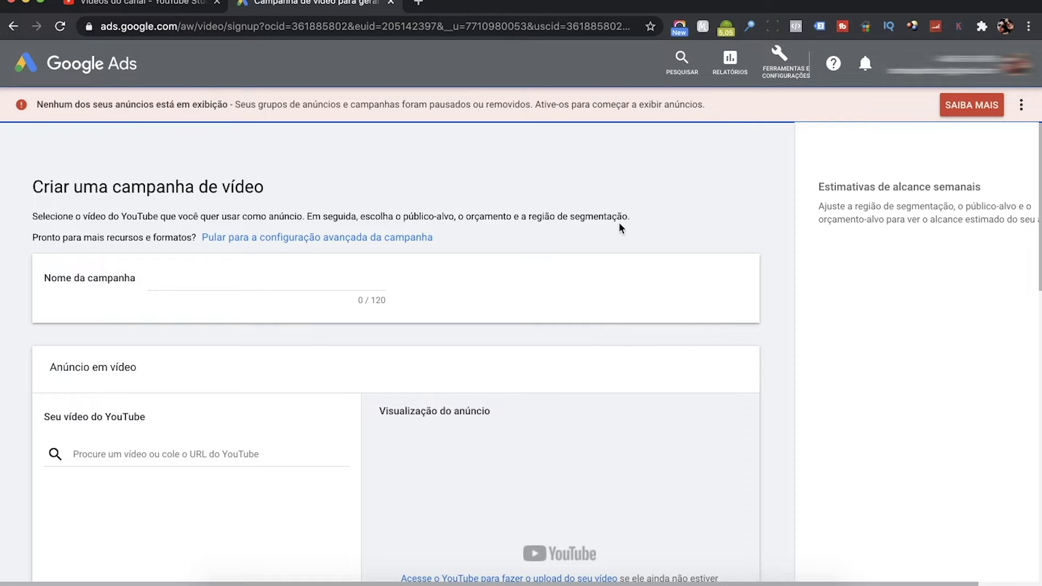
Step: Look through the video campaign creation form, from the campaign name to the sections below the video ad
scroll(619, 223, down, 2)
scroll(618, 222, down, 10)
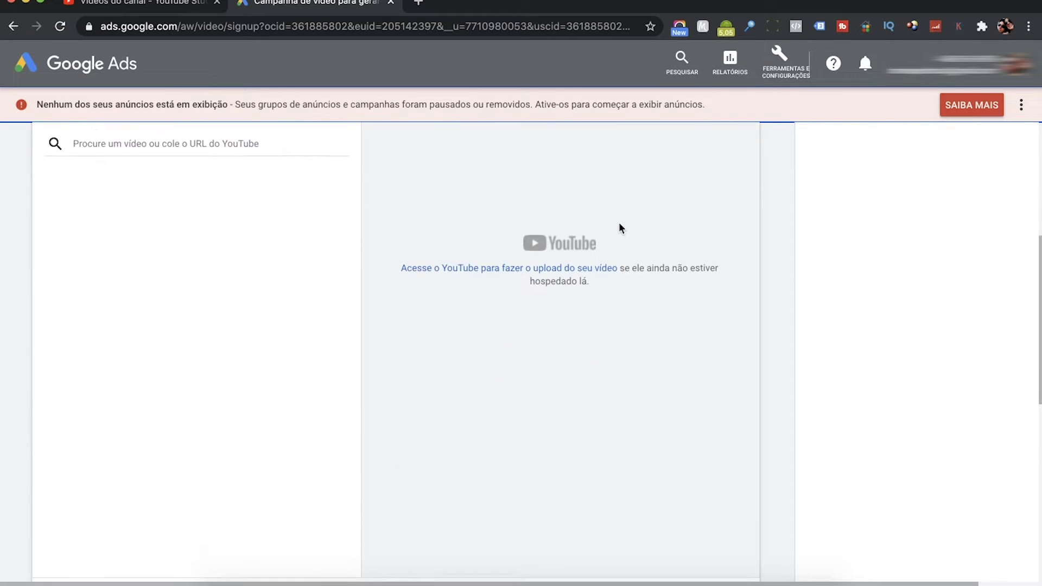
scroll(620, 227, down, 3)
scroll(621, 228, up, 15)
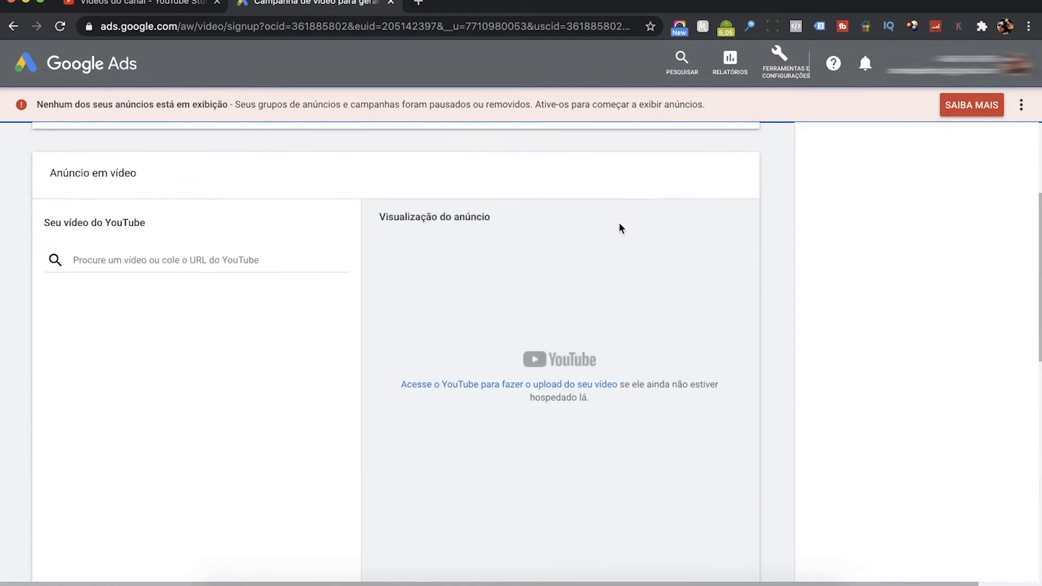
scroll(628, 227, down, 6)
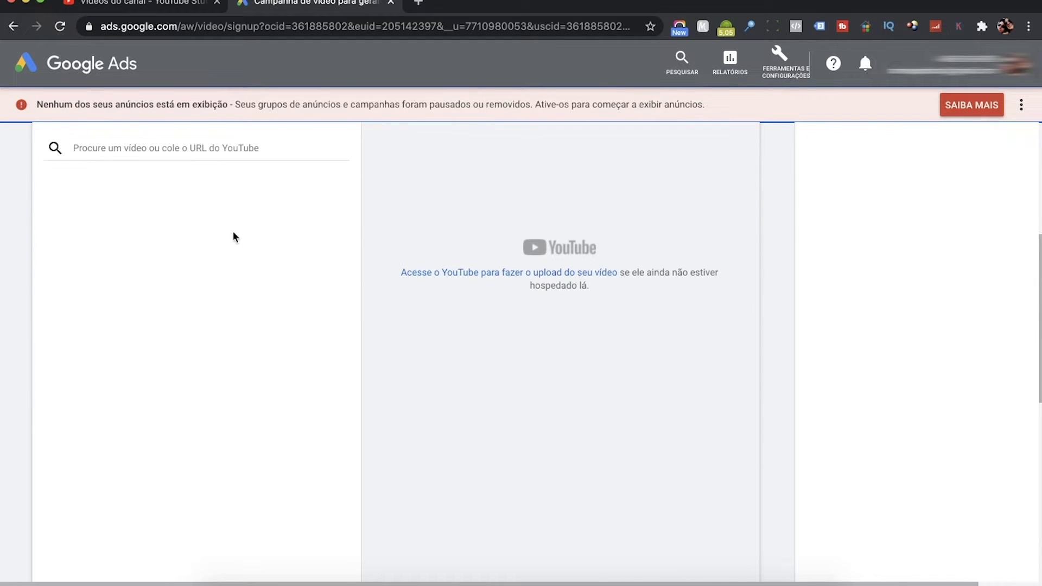
scroll(279, 317, down, 10)
scroll(280, 318, up, 6)
scroll(282, 316, up, 10)
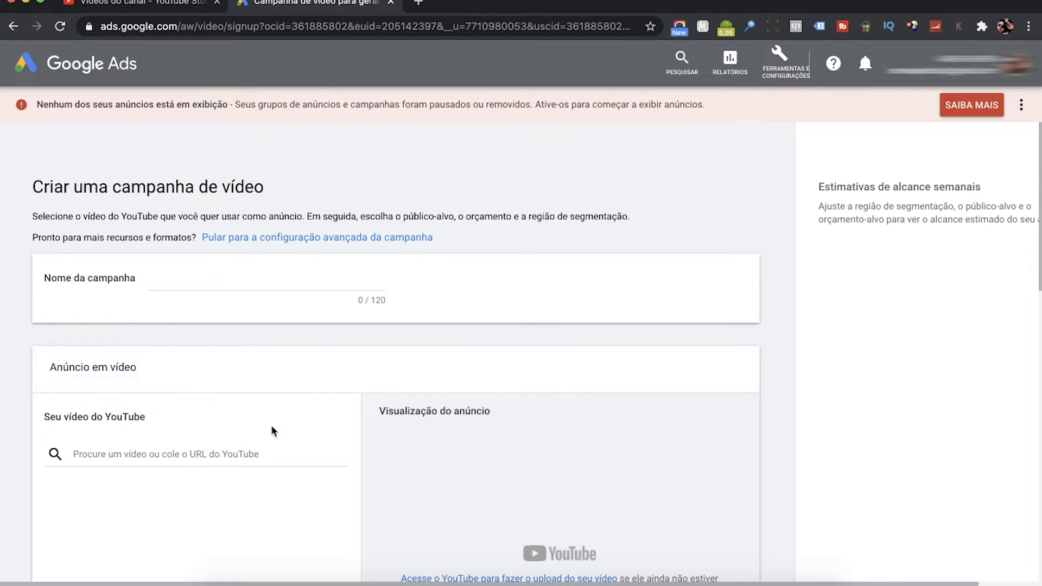
scroll(274, 418, down, 5)
scroll(275, 417, up, 5)
Step: Copy the shareable link of the "Como Criar um Curso Online do Zero" video in YouTube Studio and add it as the campaign's video in Google Ads
click(154, 6)
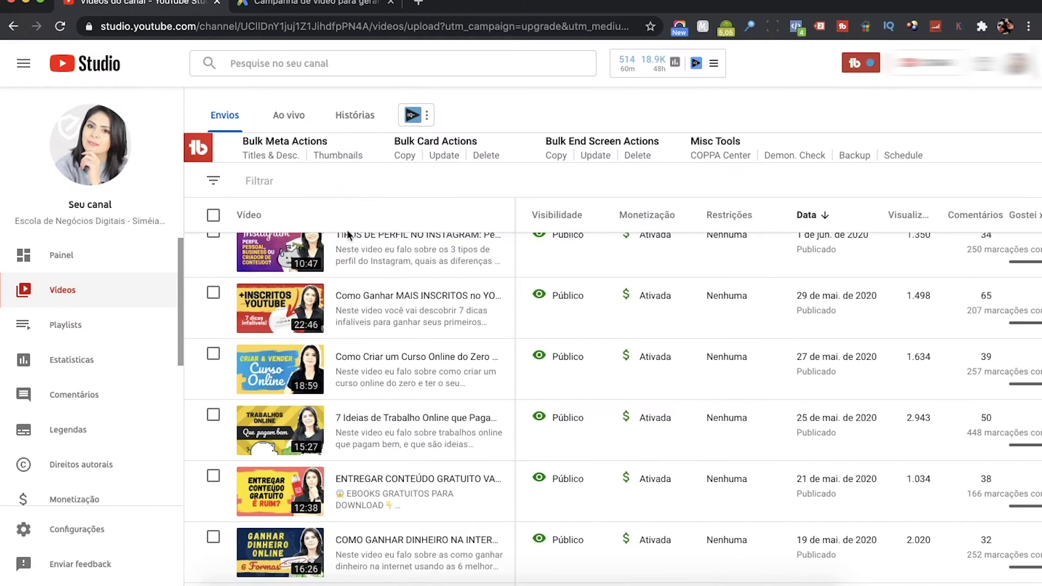
mouse_move(494, 360)
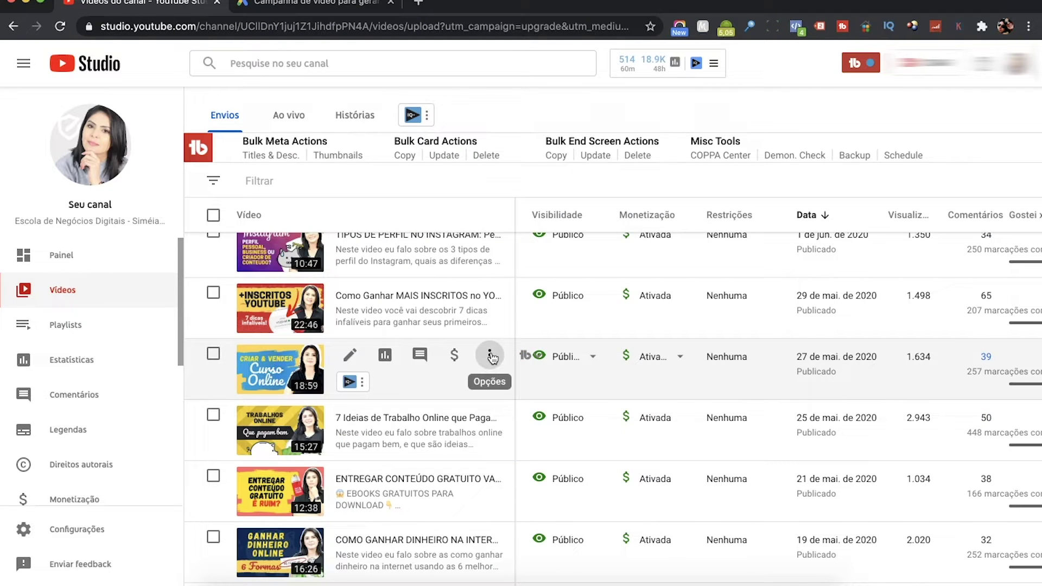
click(491, 357)
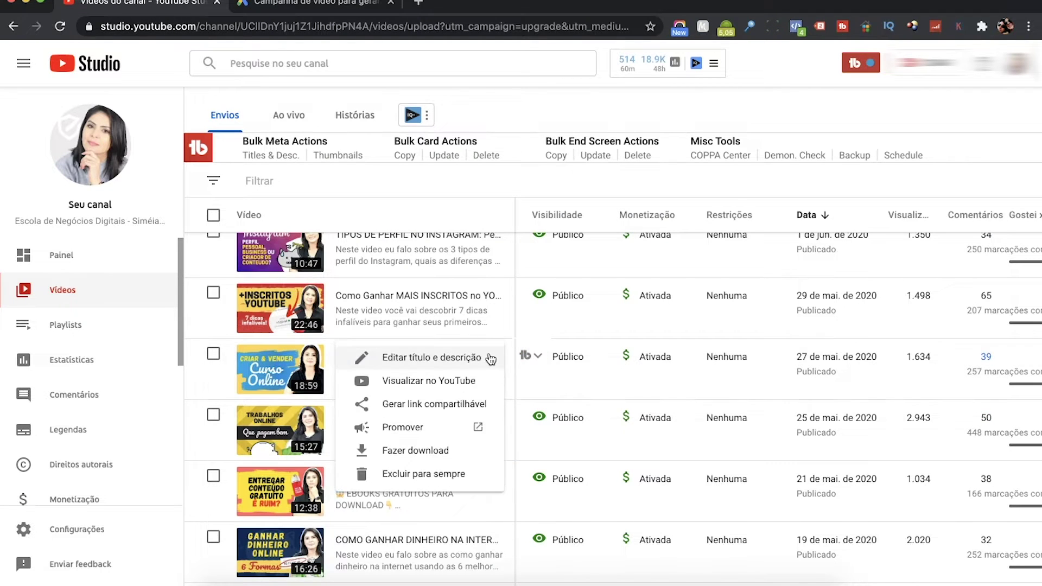
click(403, 404)
click(301, 10)
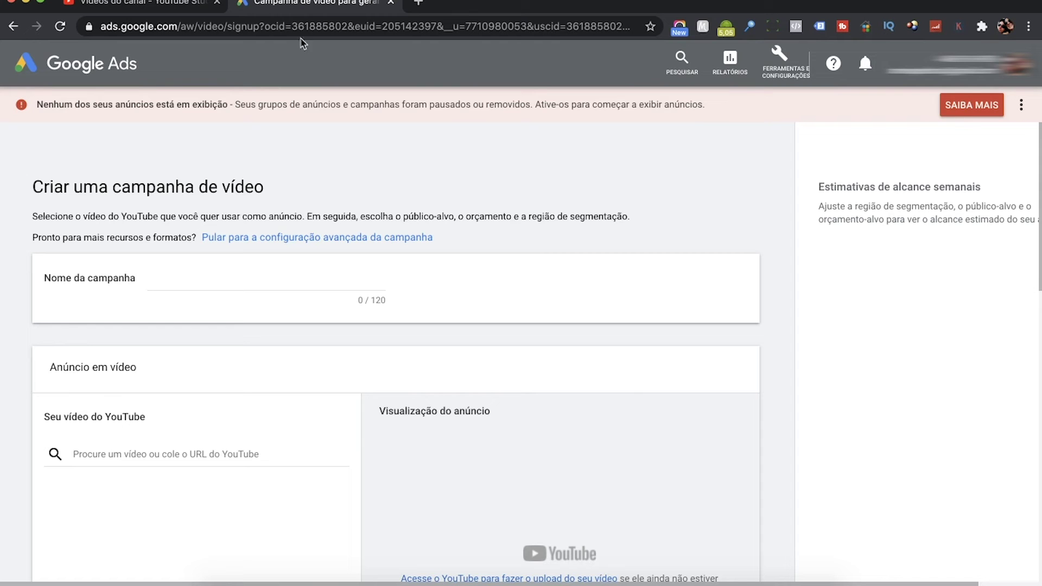
click(119, 454)
right_click(121, 455)
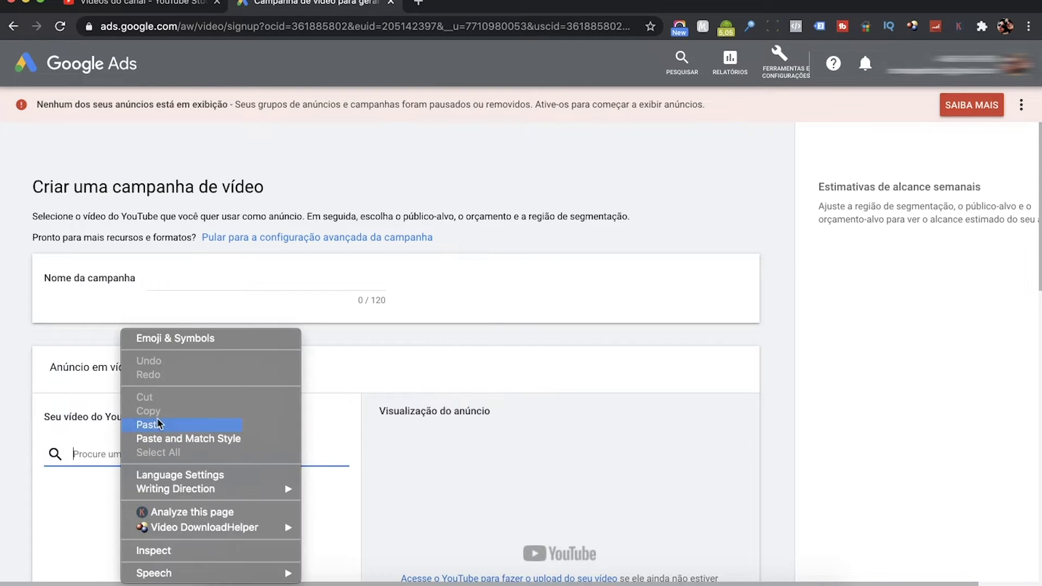
click(149, 424)
click(160, 471)
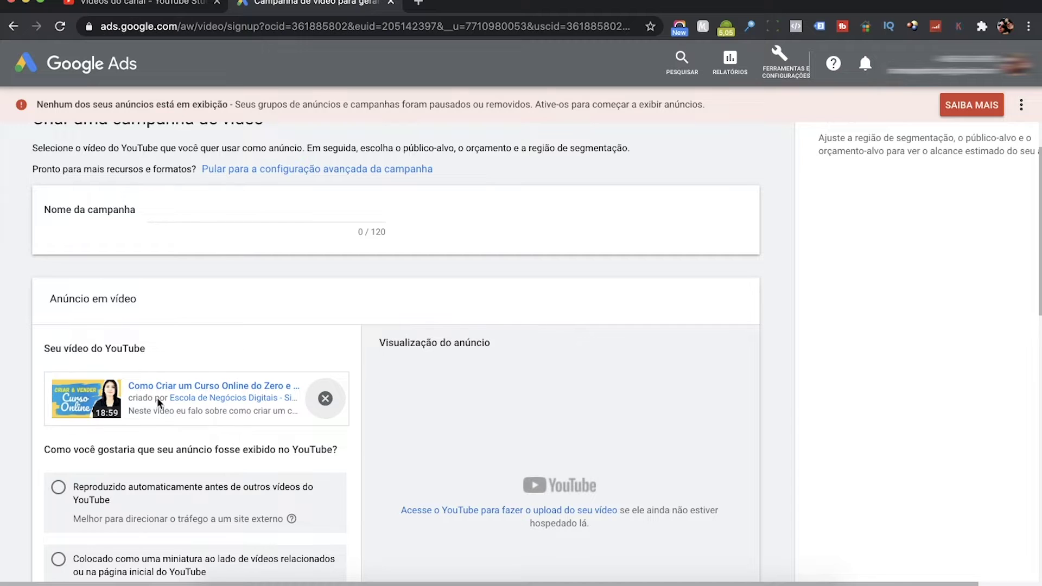
Step: Name the campaign "Video Curso Online"
scroll(197, 327, down, 5)
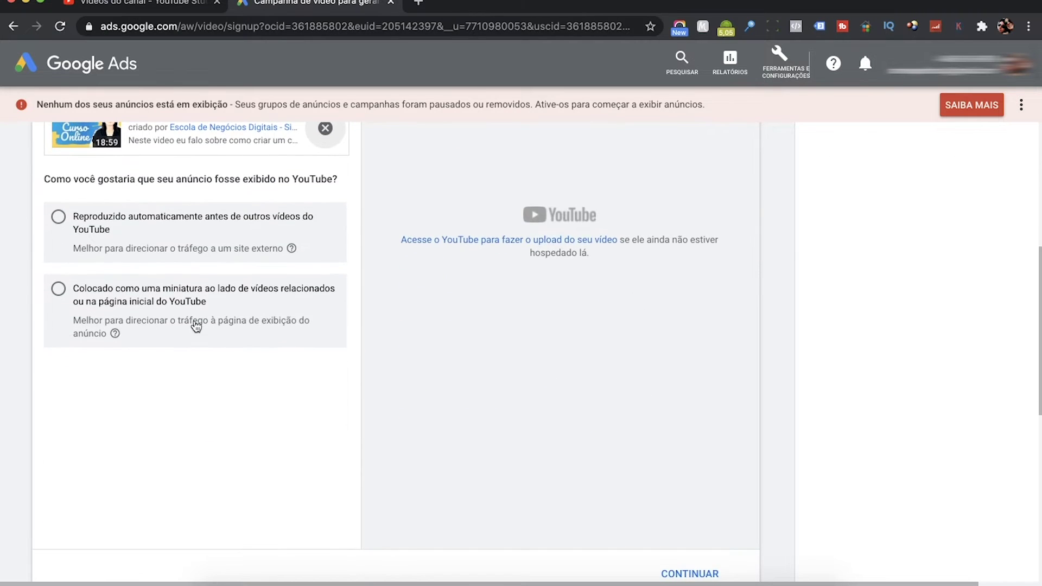
scroll(350, 332, up, 5)
click(248, 261)
text(V)
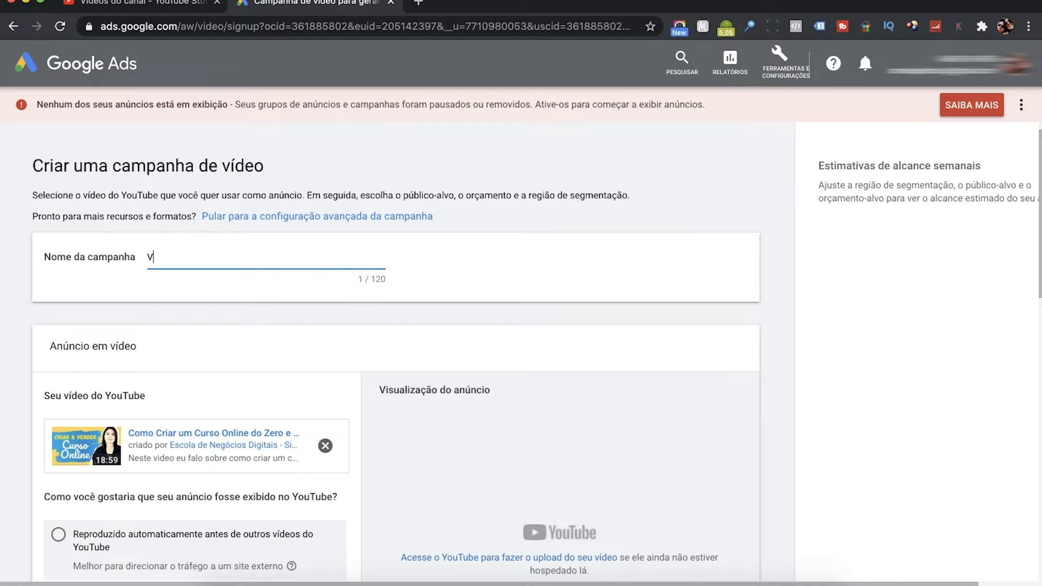
text(ideo Curso Online)
Step: Set the ad to appear as a thumbnail next to related videos or on the YouTube home page
scroll(251, 255, down, 1)
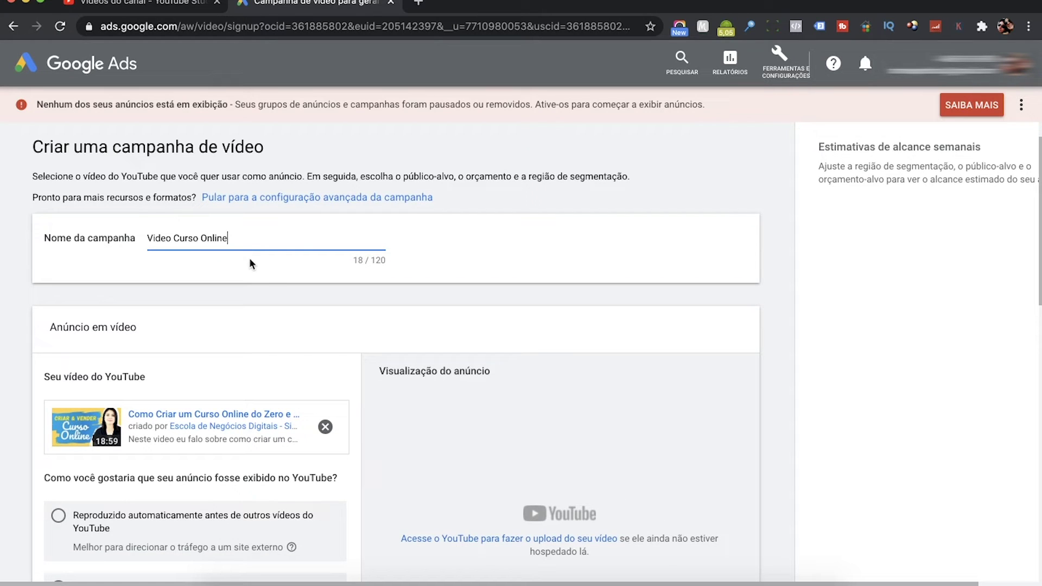
scroll(255, 279, down, 3)
scroll(255, 279, down, 2)
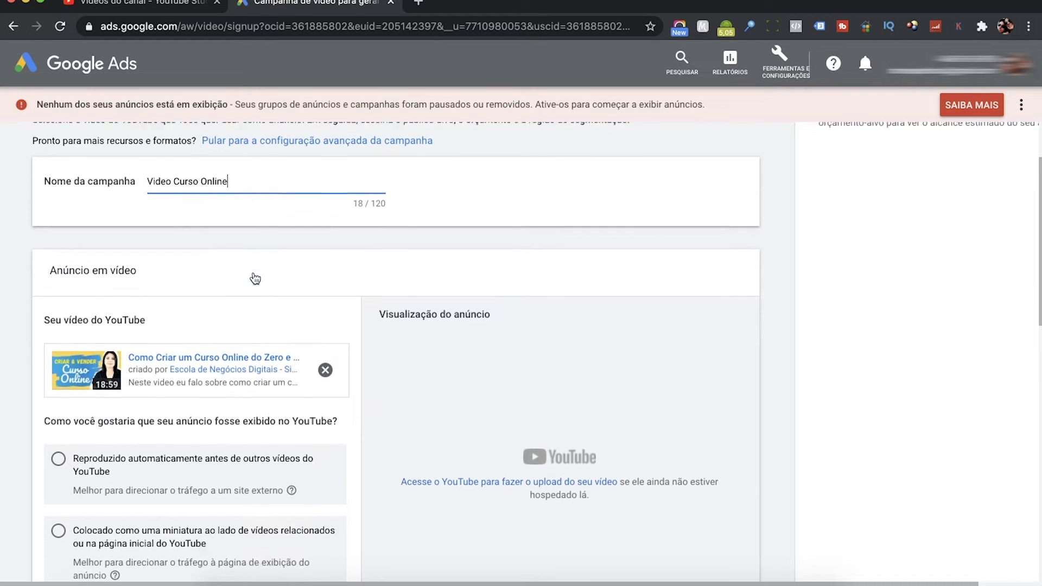
scroll(20, 277, down, 4)
scroll(20, 276, down, 3)
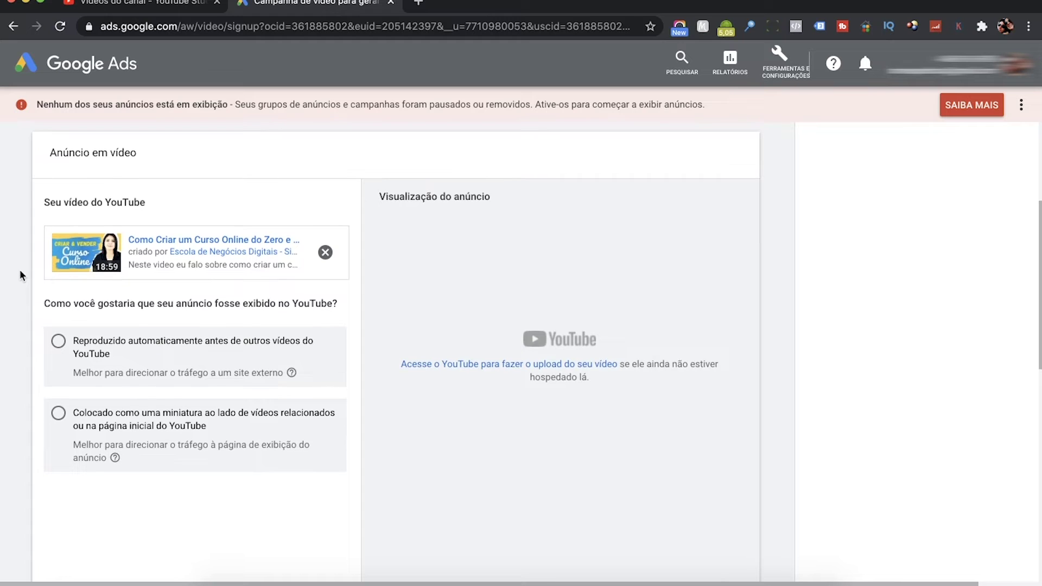
scroll(22, 275, down, 5)
scroll(22, 274, up, 2)
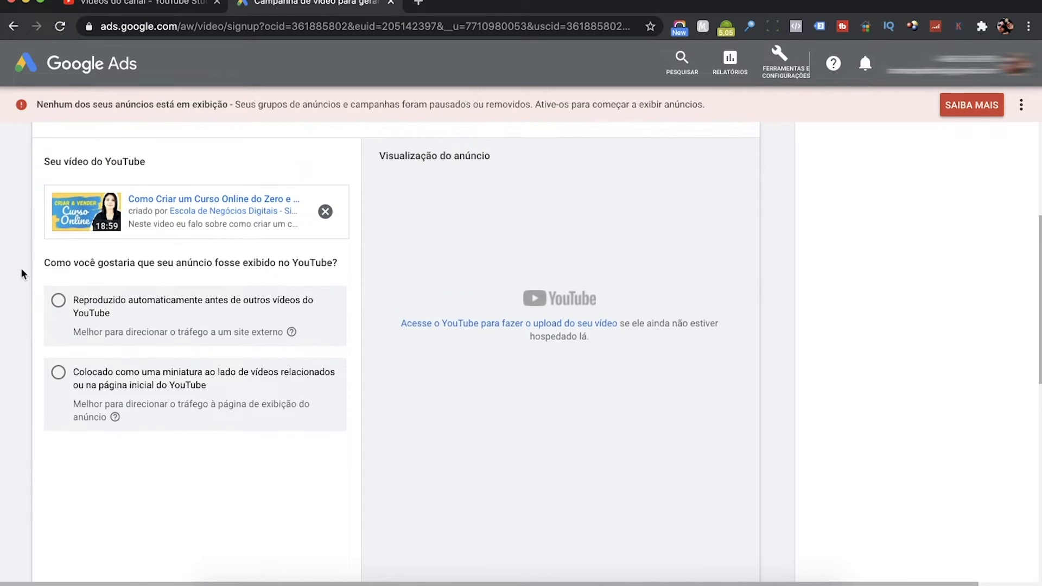
scroll(24, 364, down, 1)
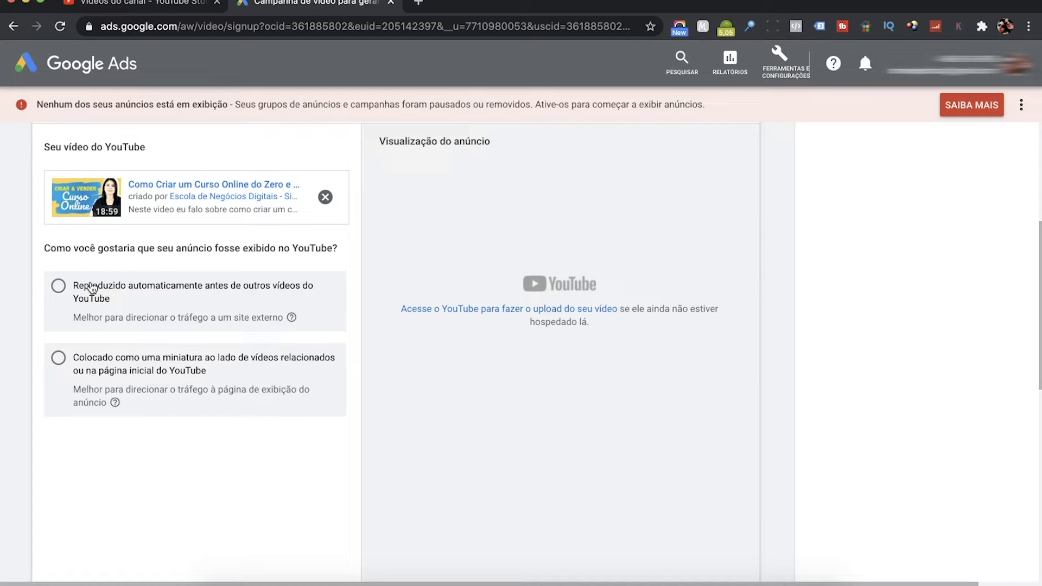
click(114, 369)
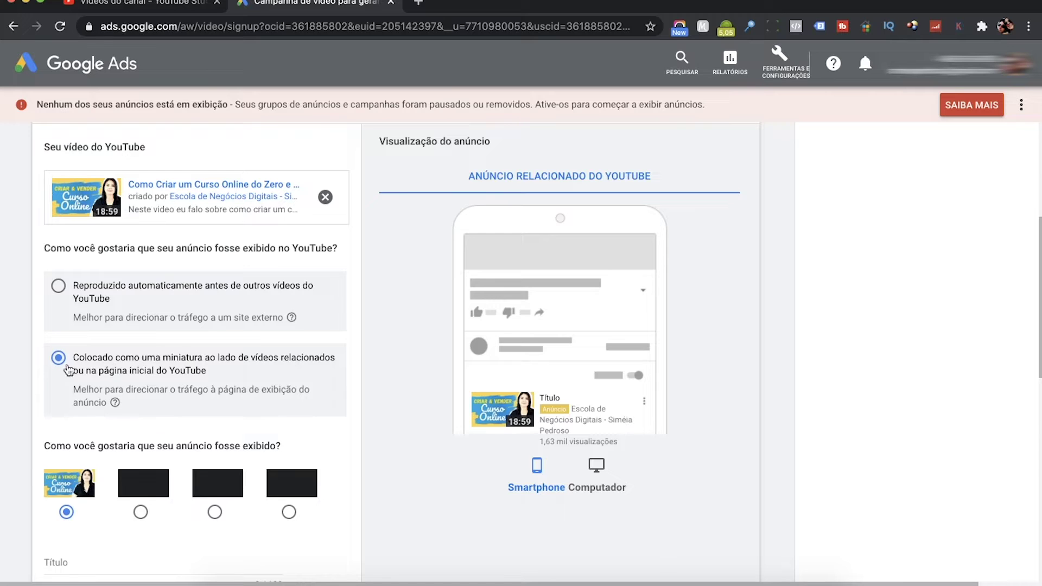
Step: Review the ad's thumbnail choices and compare its smartphone and computer previews, ending on the computer preview
scroll(37, 377, down, 3)
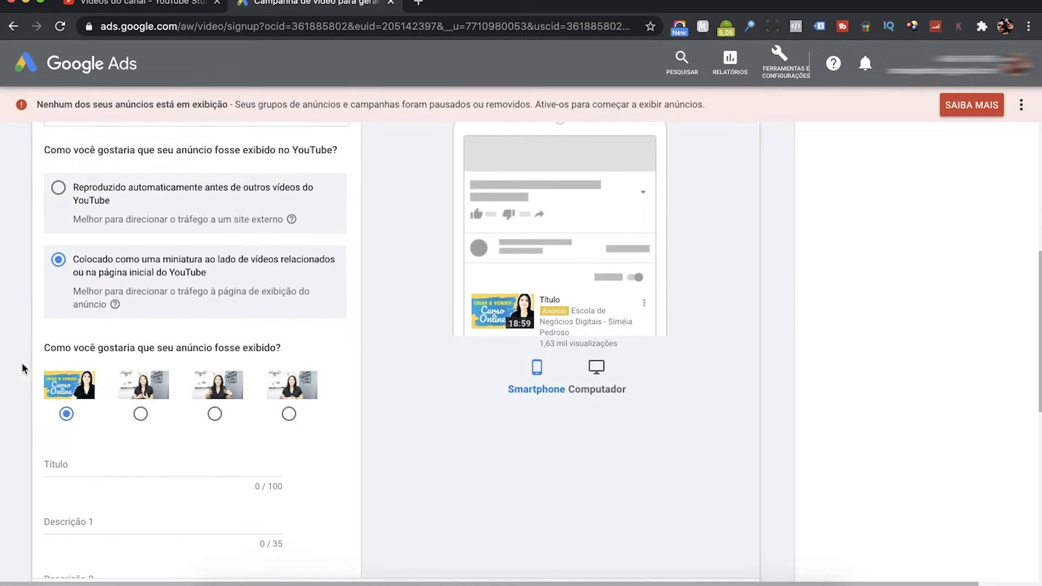
scroll(22, 369, down, 2)
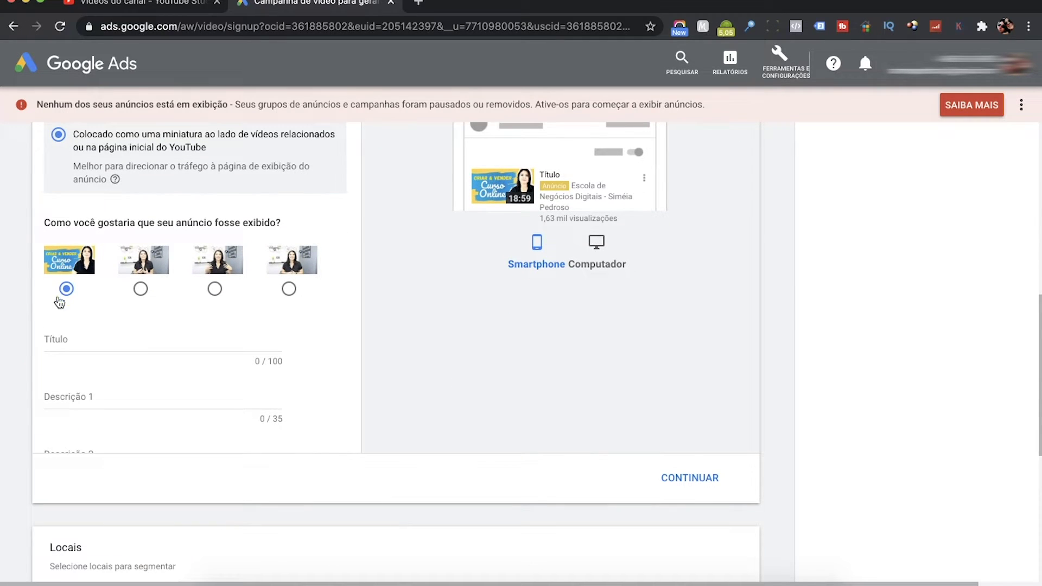
scroll(28, 310, down, 1)
scroll(28, 310, up, 2)
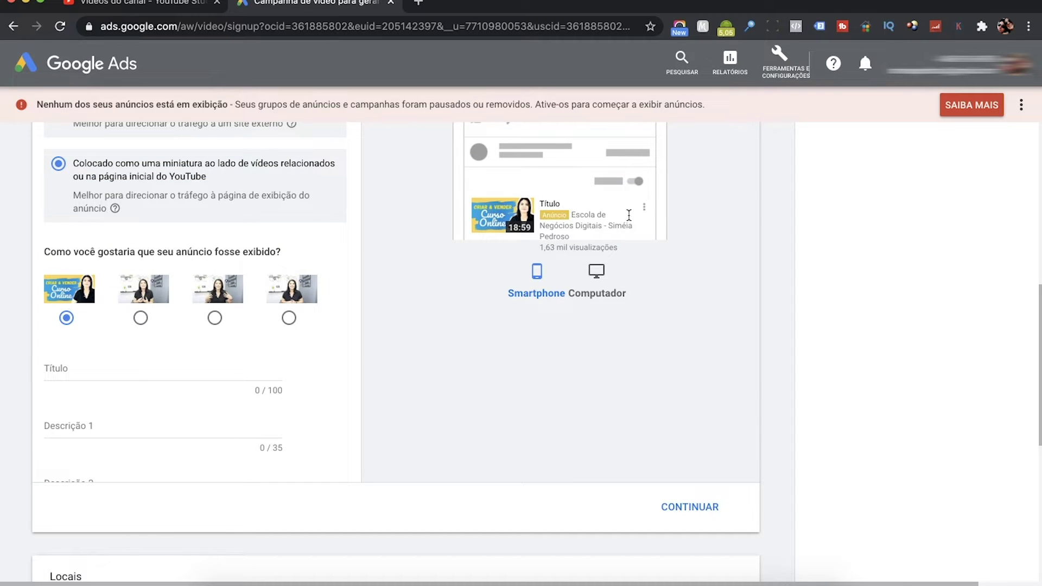
scroll(590, 235, up, 2)
scroll(591, 238, up, 1)
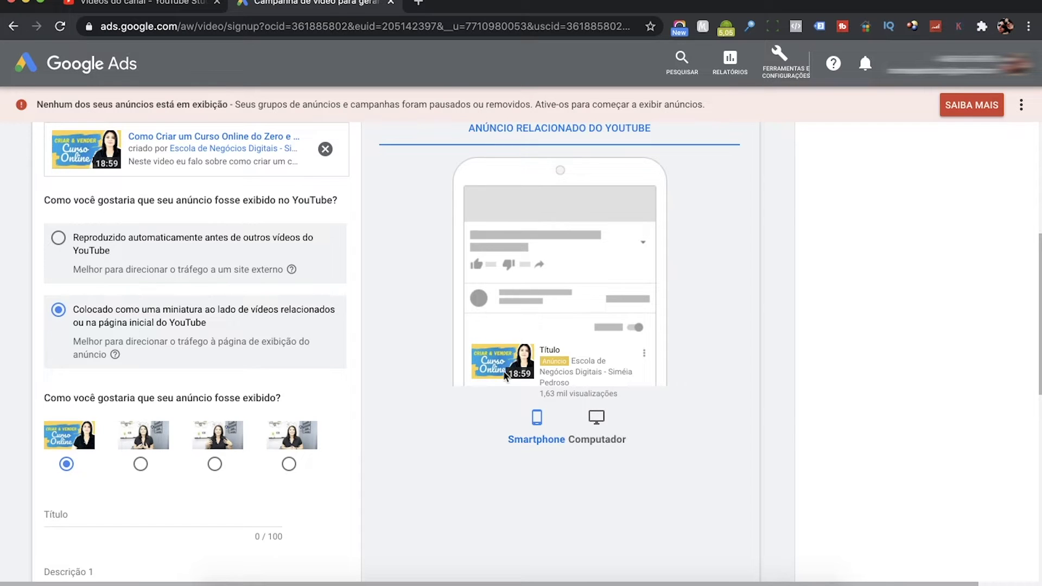
scroll(623, 357, down, 1)
click(597, 380)
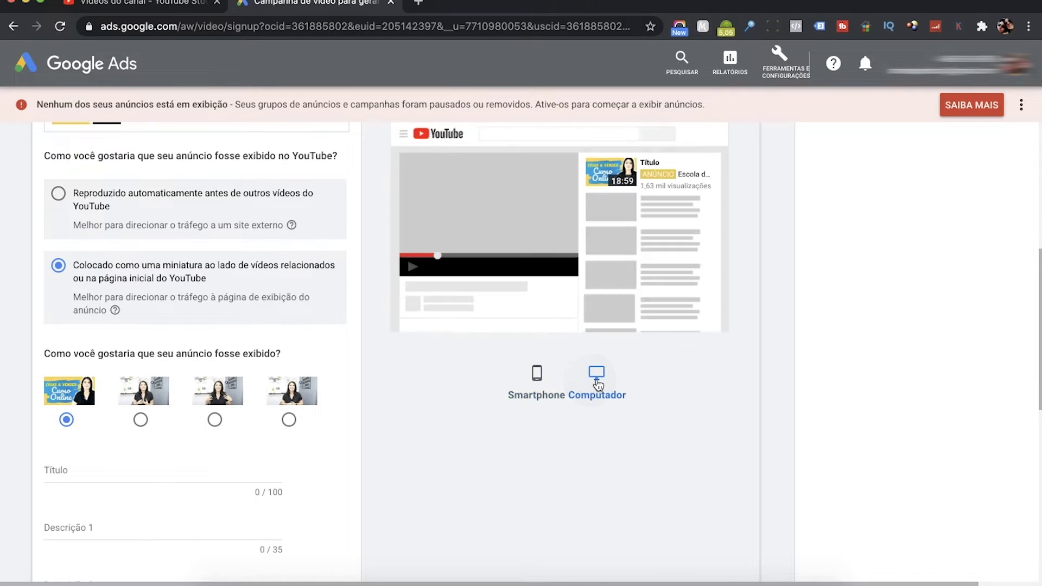
click(531, 383)
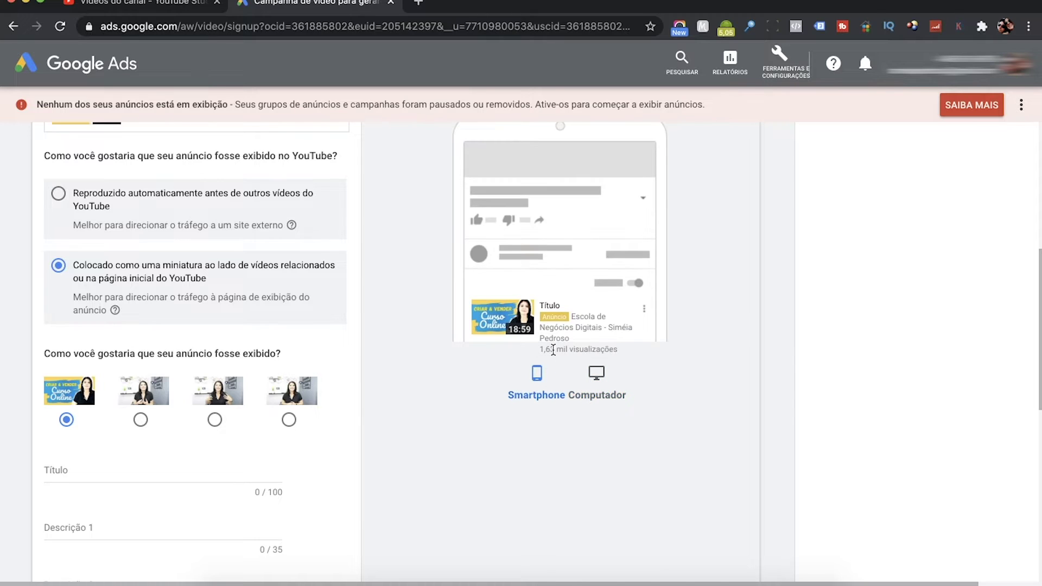
click(598, 375)
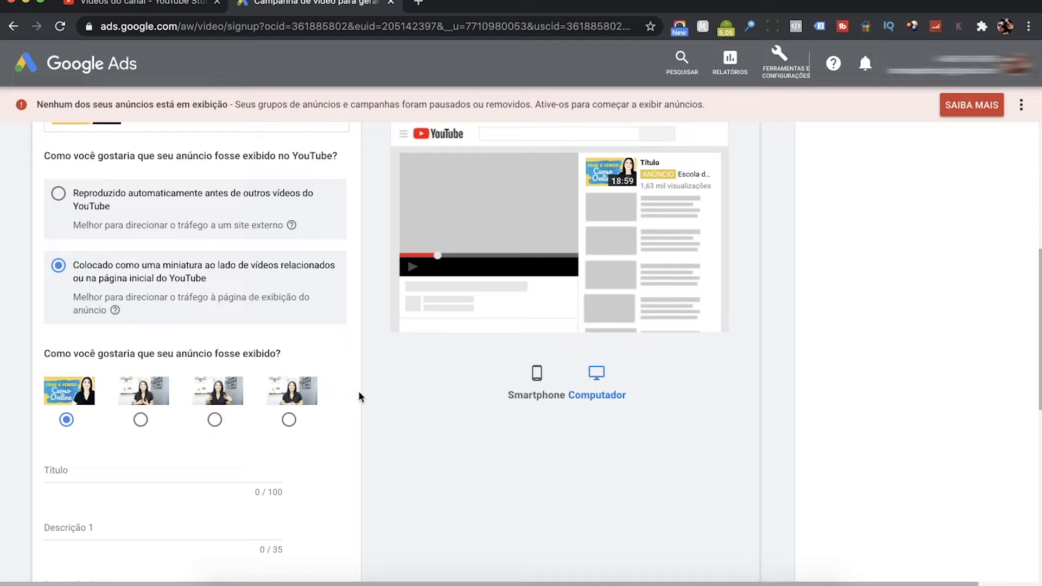
scroll(356, 386, down, 5)
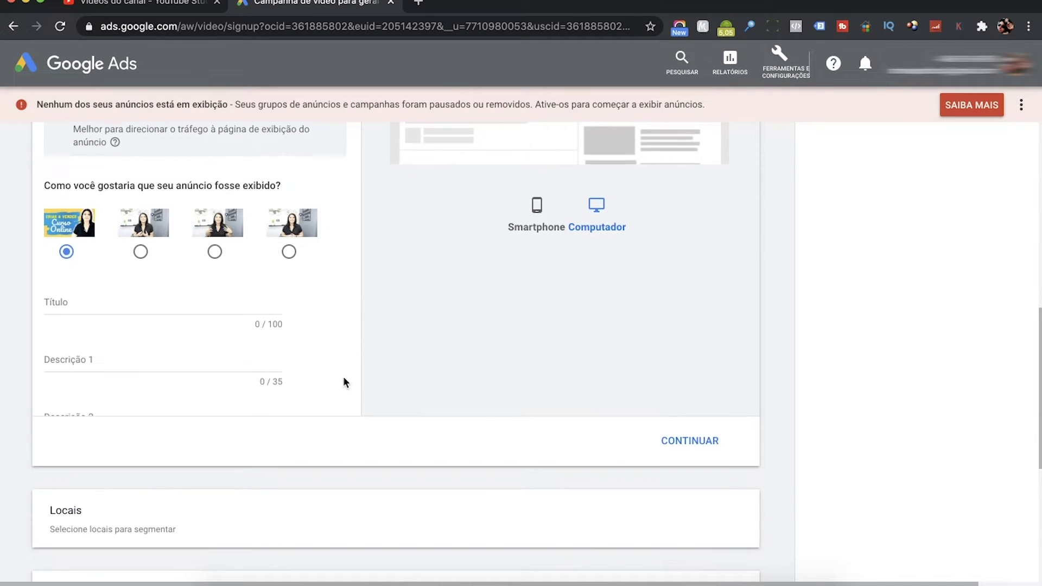
Step: Look over the ad's title and description fields and check the selected video's full title
click(105, 268)
click(106, 320)
scroll(126, 324, down, 2)
click(119, 293)
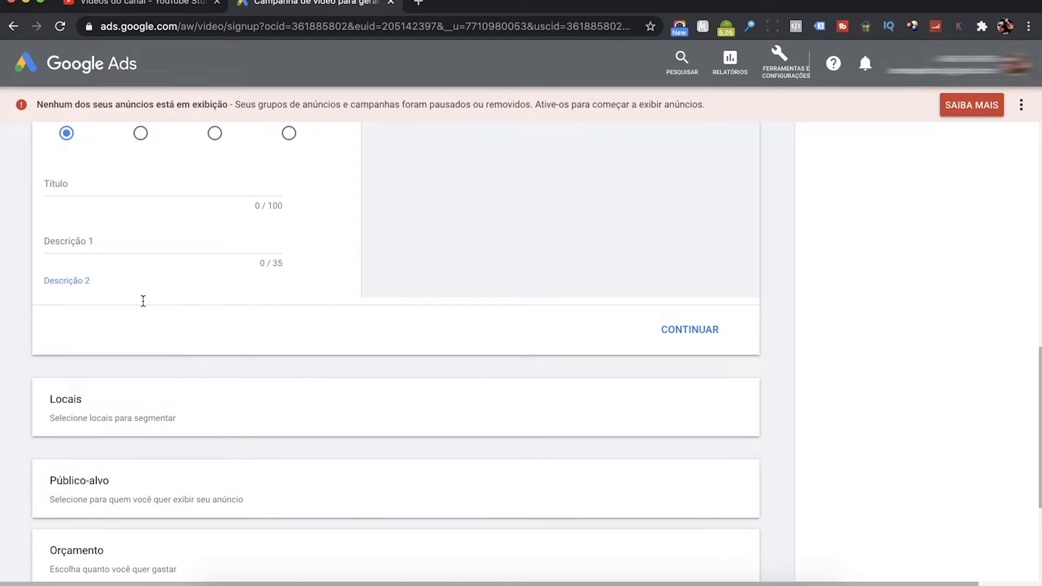
scroll(171, 297, up, 1)
scroll(173, 297, up, 5)
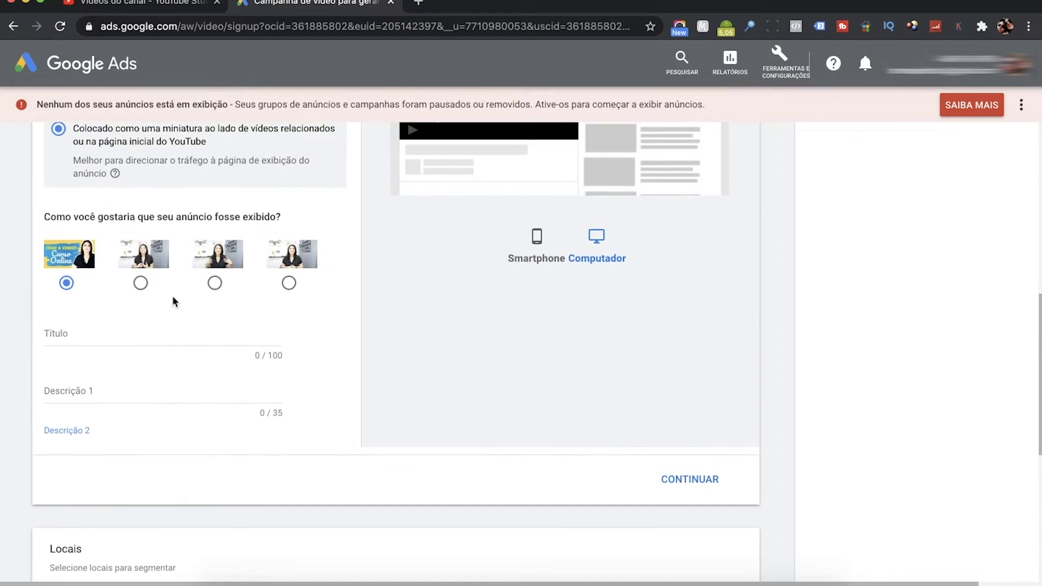
scroll(172, 299, up, 3)
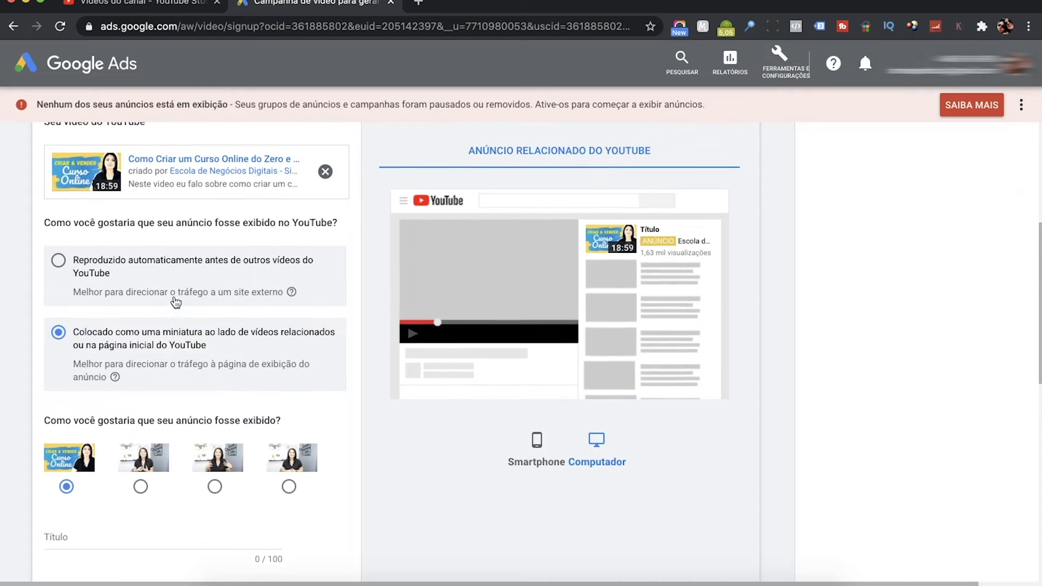
scroll(174, 301, down, 1)
scroll(175, 298, up, 2)
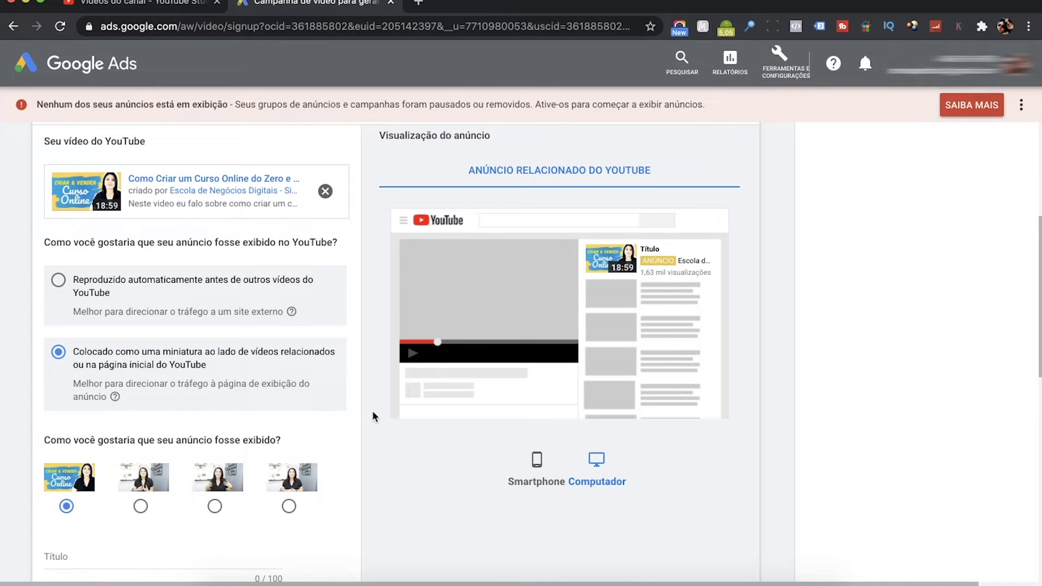
scroll(372, 411, down, 1)
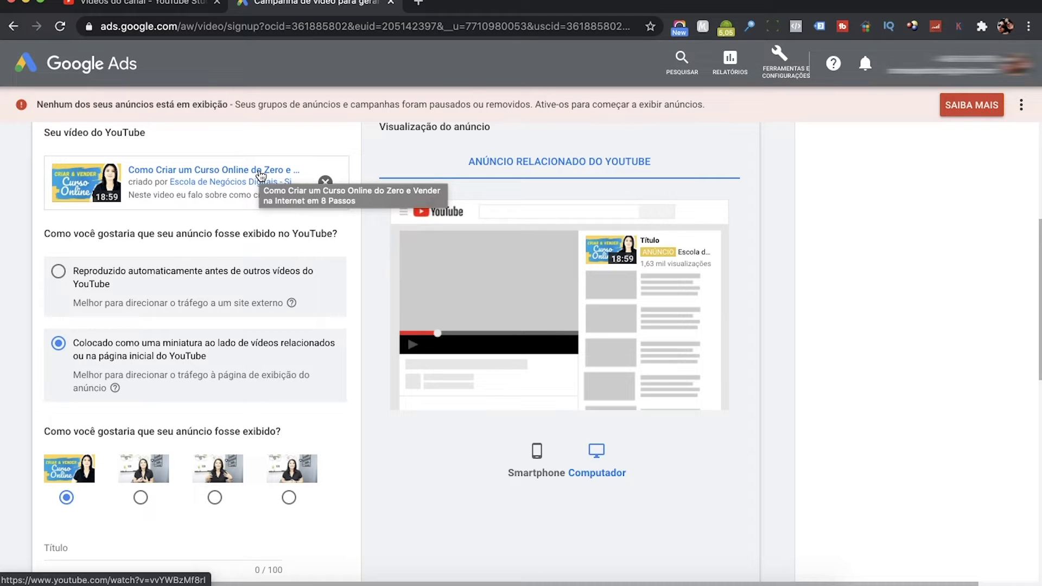
scroll(370, 347, down, 5)
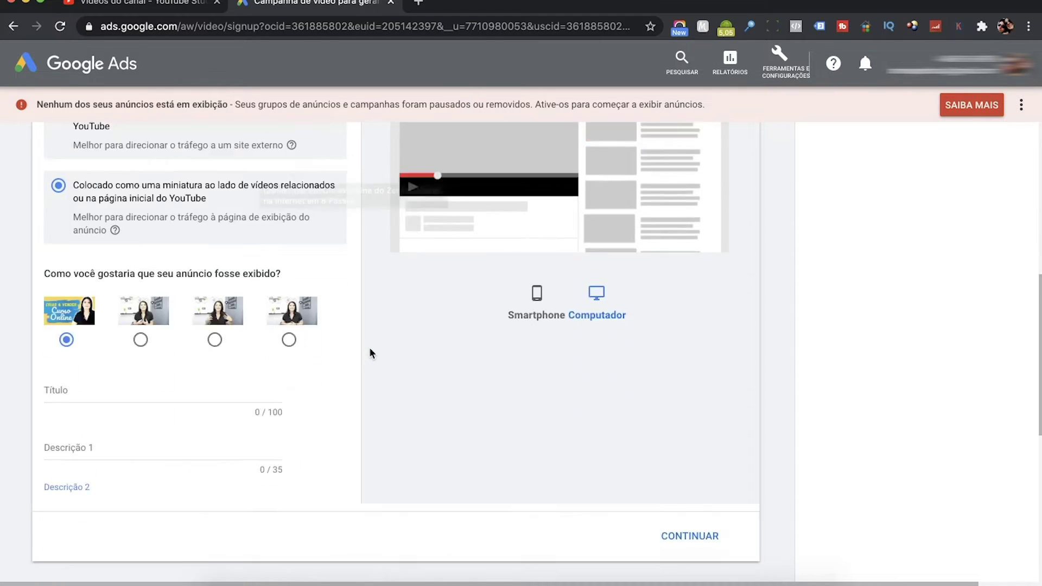
Step: Set the ad title to "Como Criar um Curso Online do Zero e Vender na Internet em 8 Passos"
click(114, 332)
text(Co)
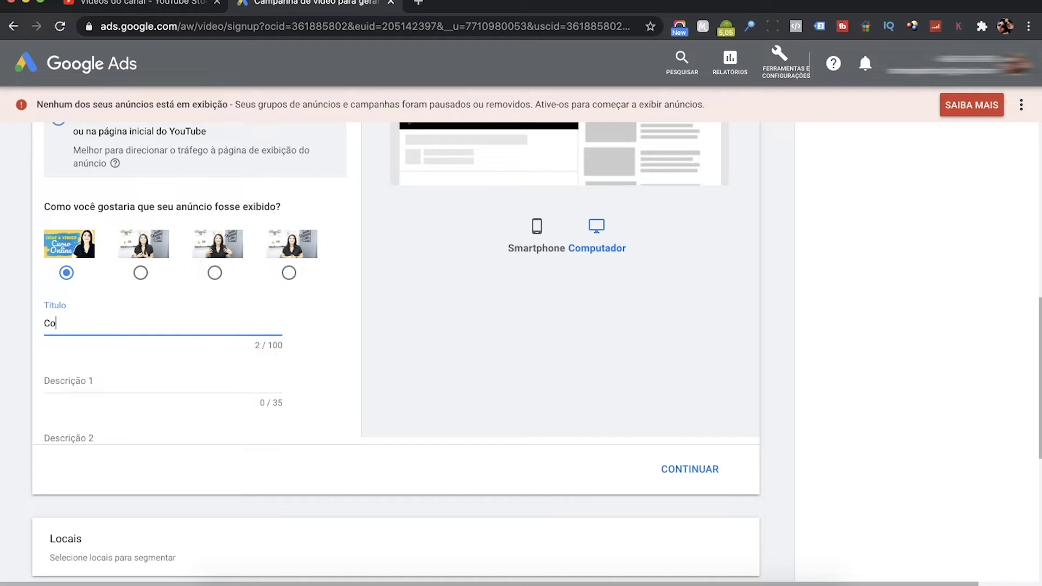
text(mo Criar um Curso Online do Ze)
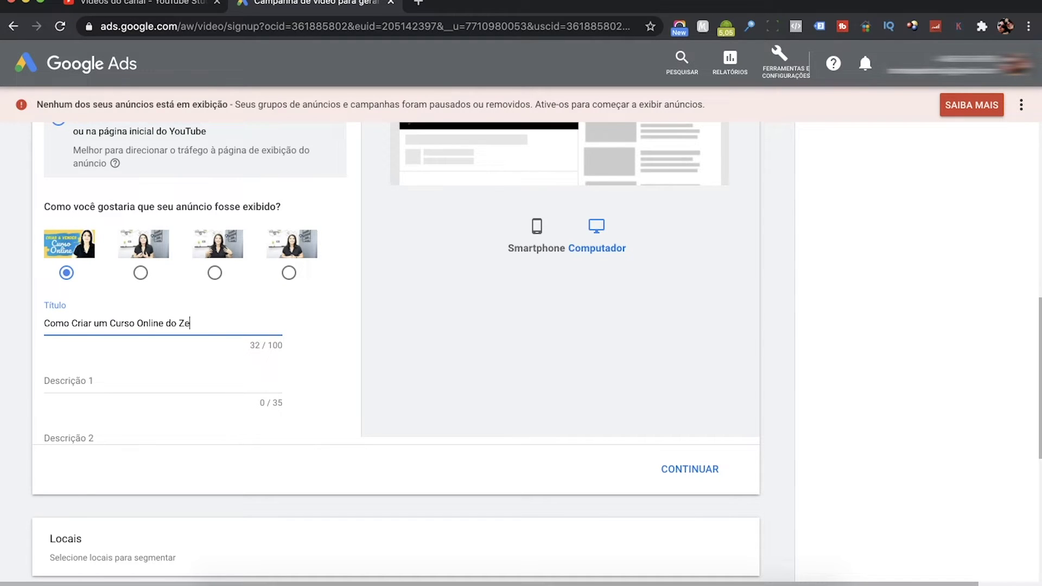
text(ro e Vender na Interne)
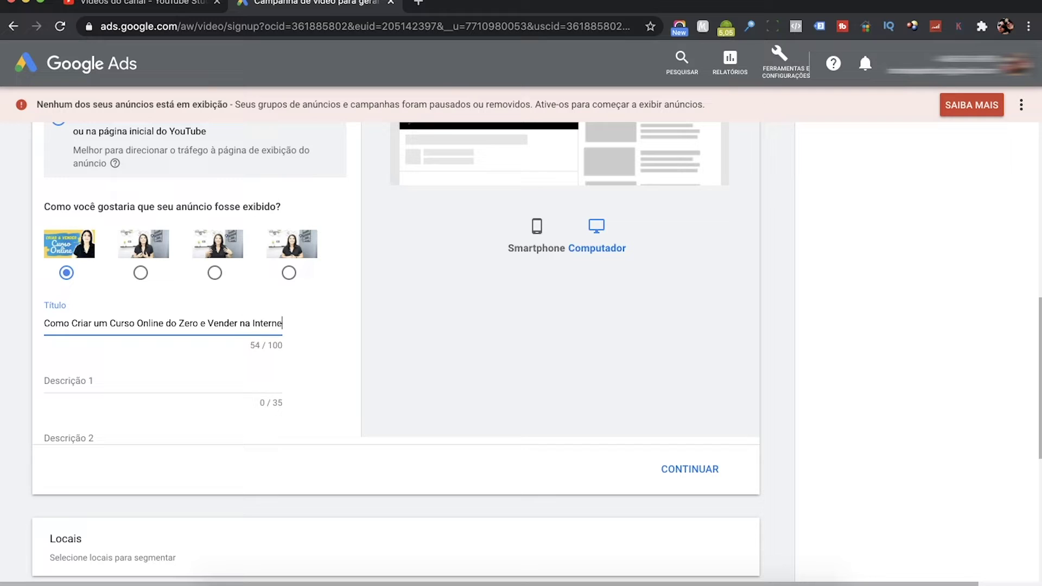
text(t em 8 Passos)
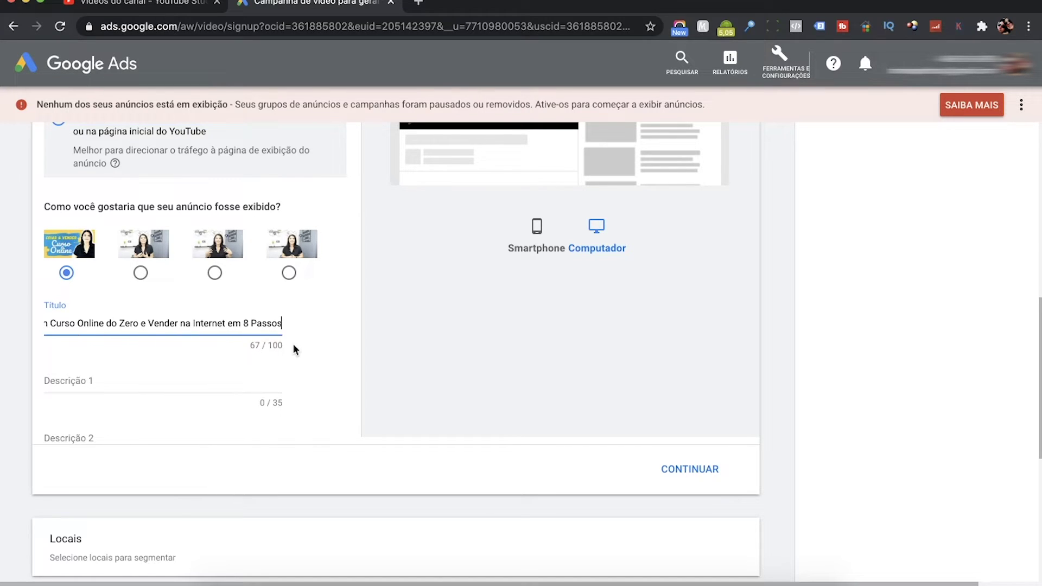
Step: Set the ad's first description to "Aprenda e Crie Seu Curso Hoje"
click(104, 381)
click(96, 433)
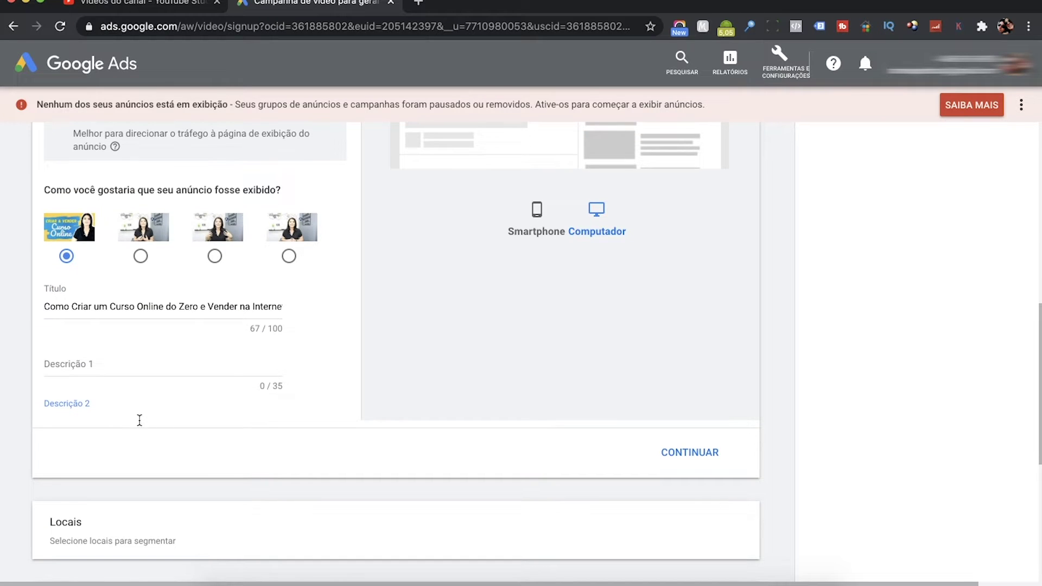
click(84, 365)
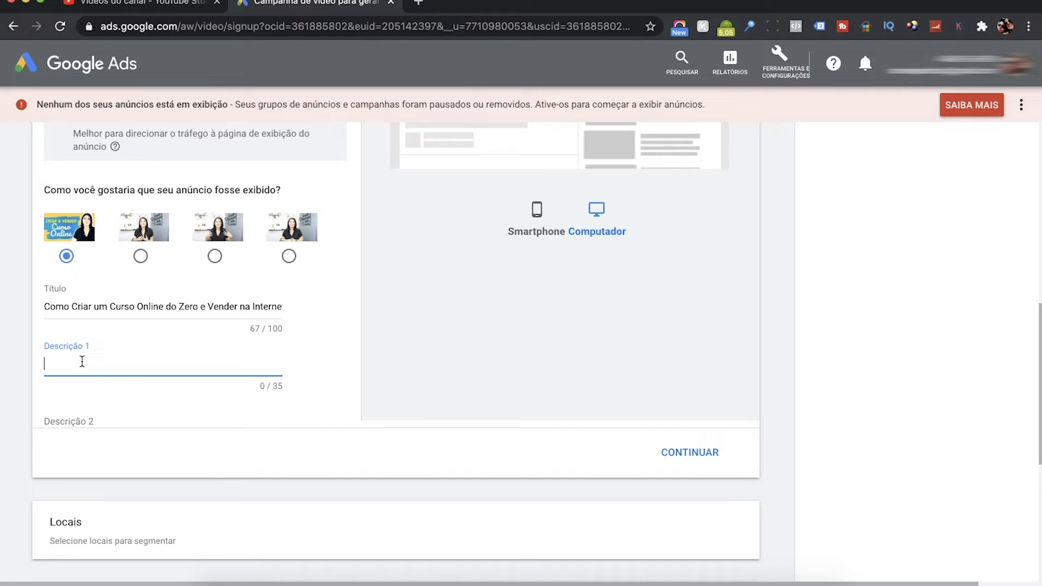
scroll(135, 349, up, 4)
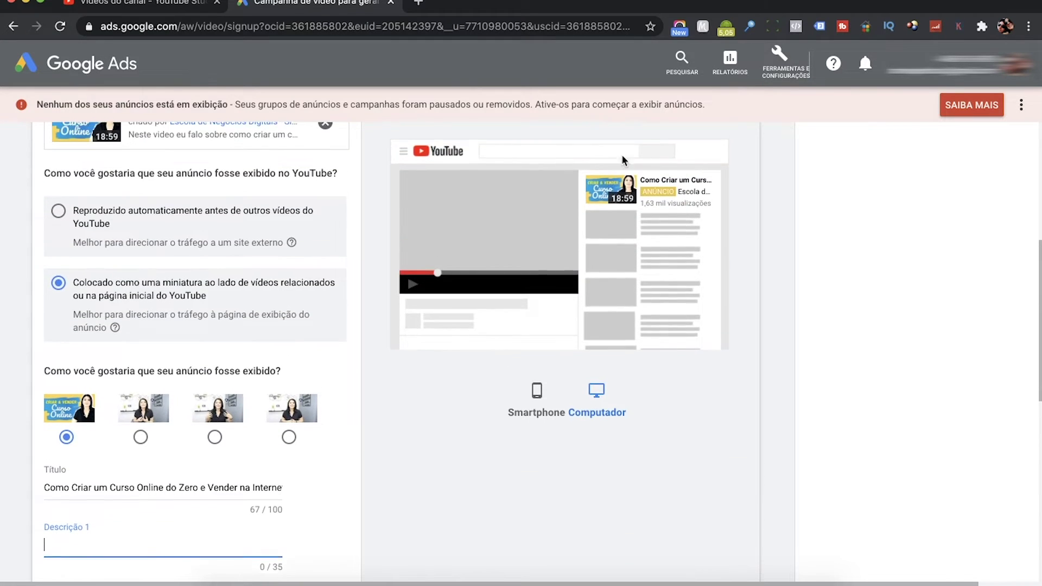
scroll(487, 303, down, 4)
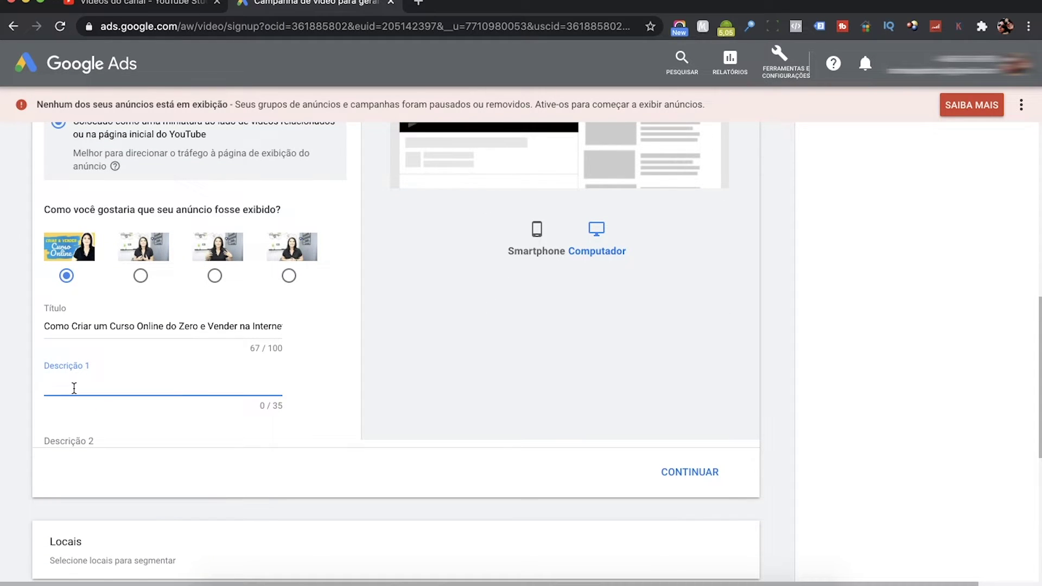
text(Aprenda e Crie se)
key(BackSpace)
key(BackSpace)
text(Seu Curso Hoje)
Step: Set the ad's second description to "Seja um InfoProdutor"
click(63, 441)
text(Seja um I)
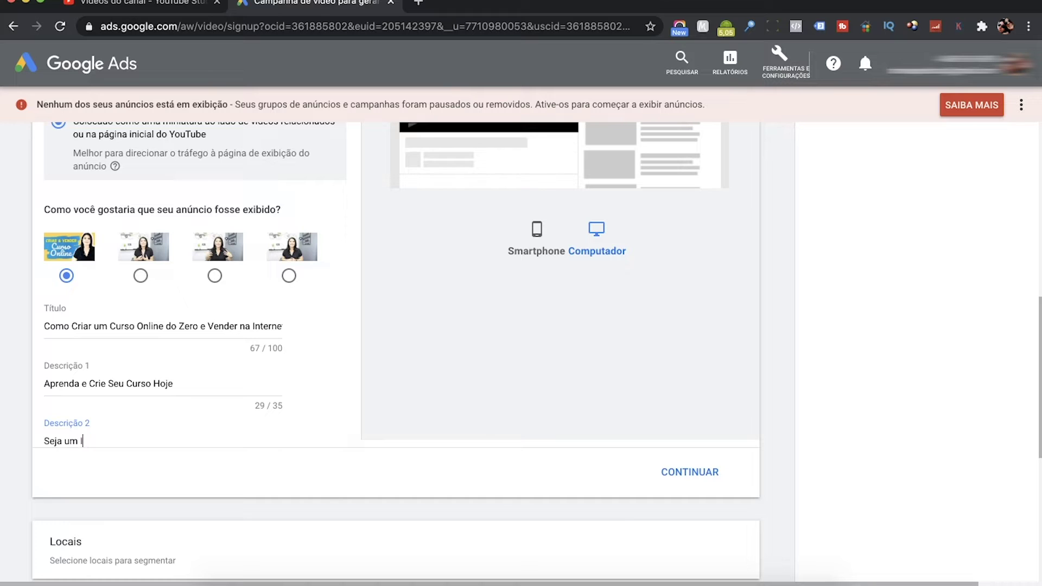
text(nfoProdutor)
Step: Review the ad texts with the smartphone and computer previews and continue to the location settings
scroll(209, 412, down, 2)
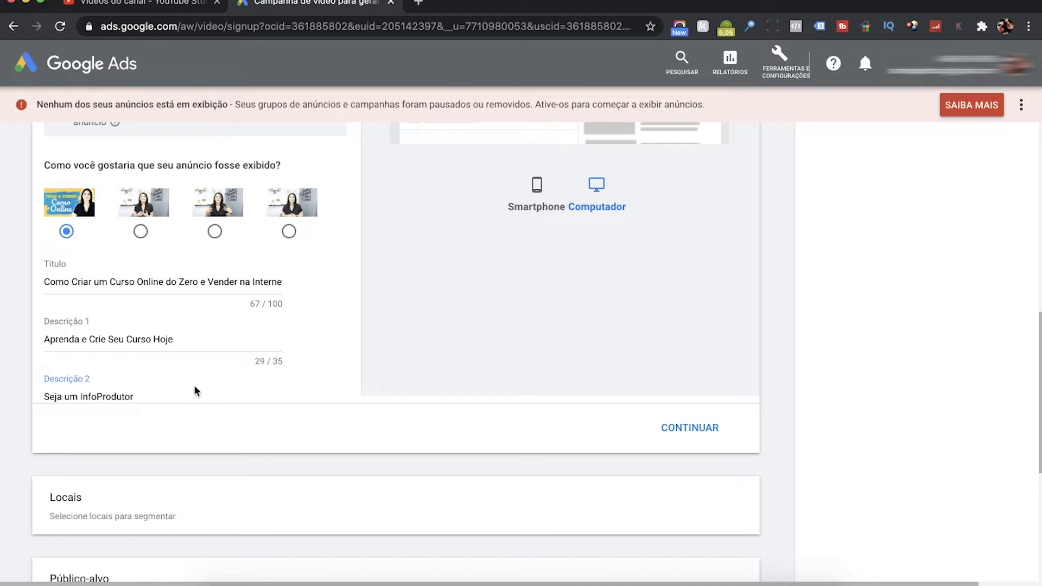
scroll(194, 385, up, 3)
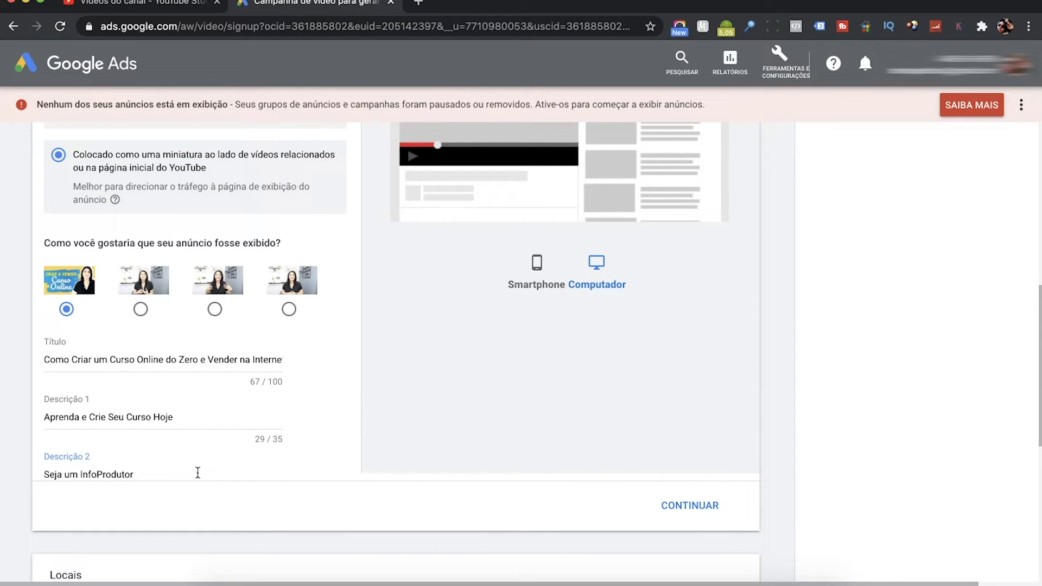
scroll(493, 432, down, 3)
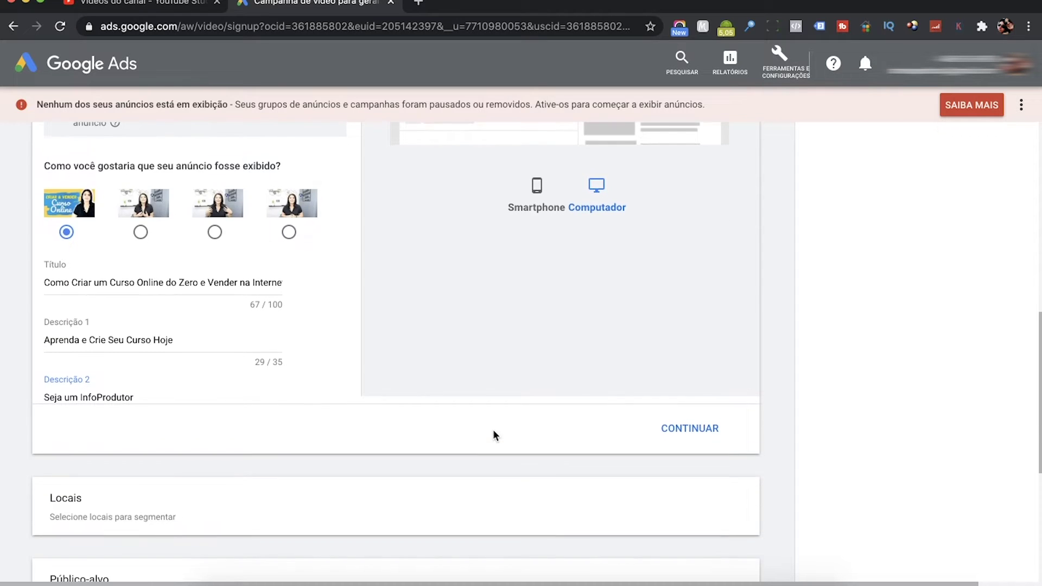
scroll(493, 432, up, 10)
click(537, 441)
click(597, 441)
scroll(510, 475, down, 8)
scroll(510, 471, up, 3)
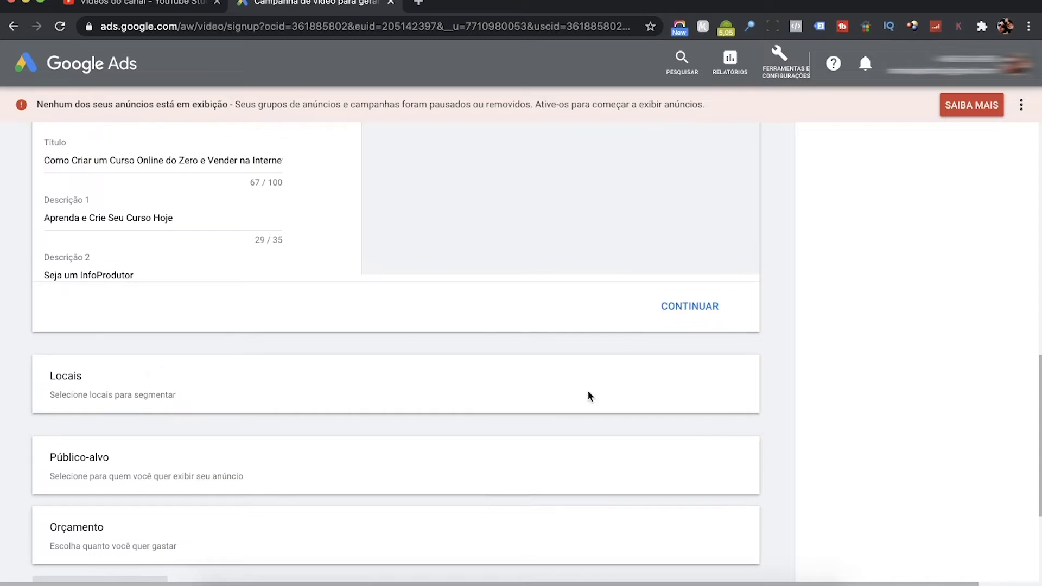
click(691, 306)
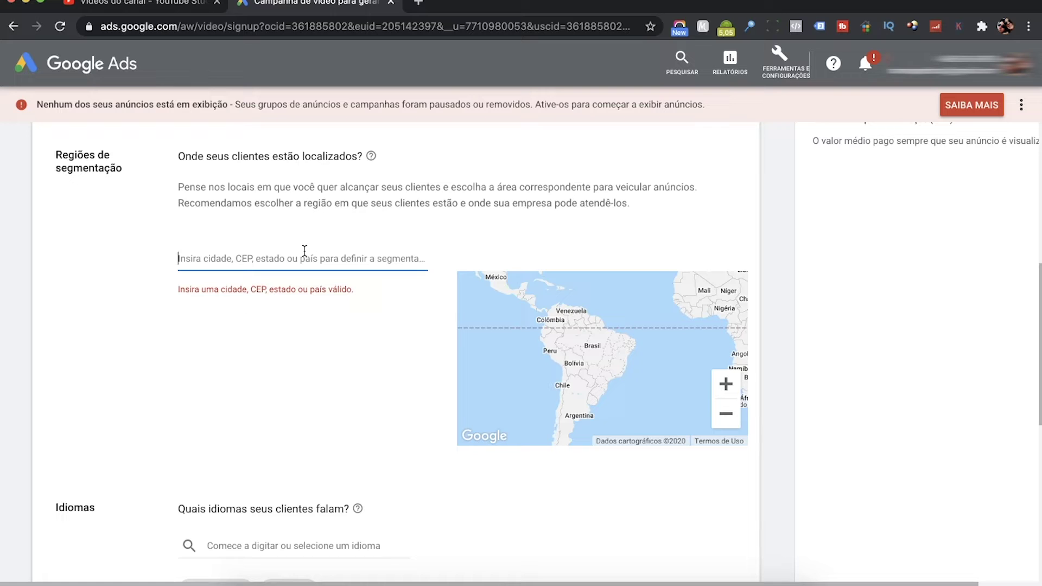
Step: Add the countries Brasil and Estados Unidos as the campaign's target regions
text(brasil)
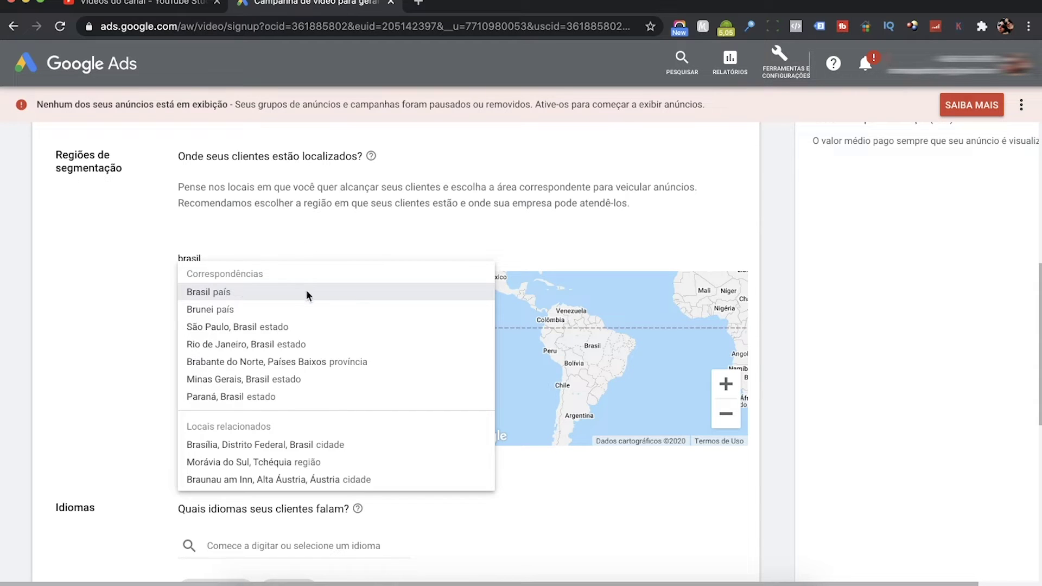
click(224, 291)
click(226, 265)
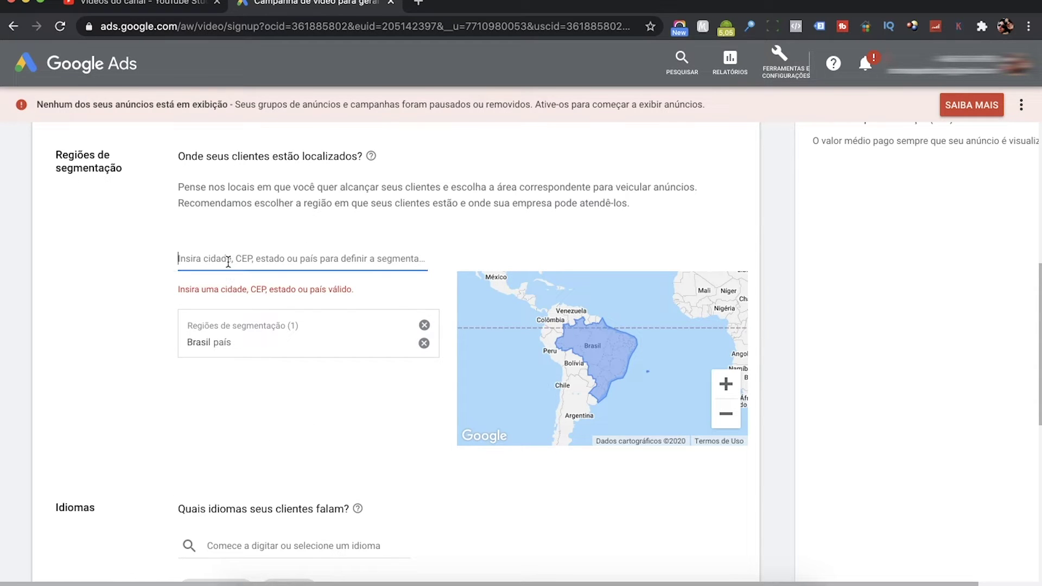
text(esta)
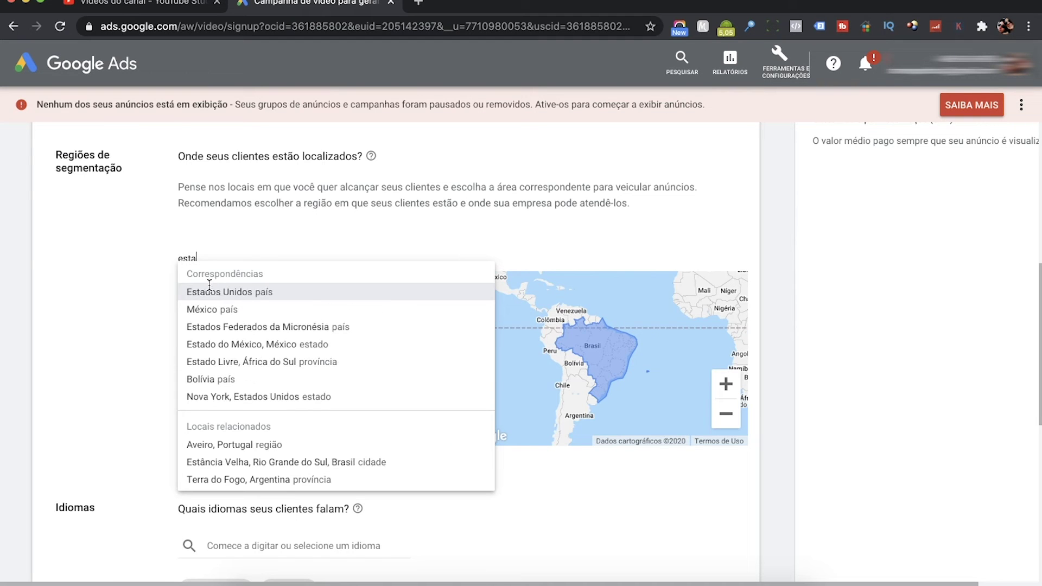
click(203, 292)
scroll(116, 288, down, 1)
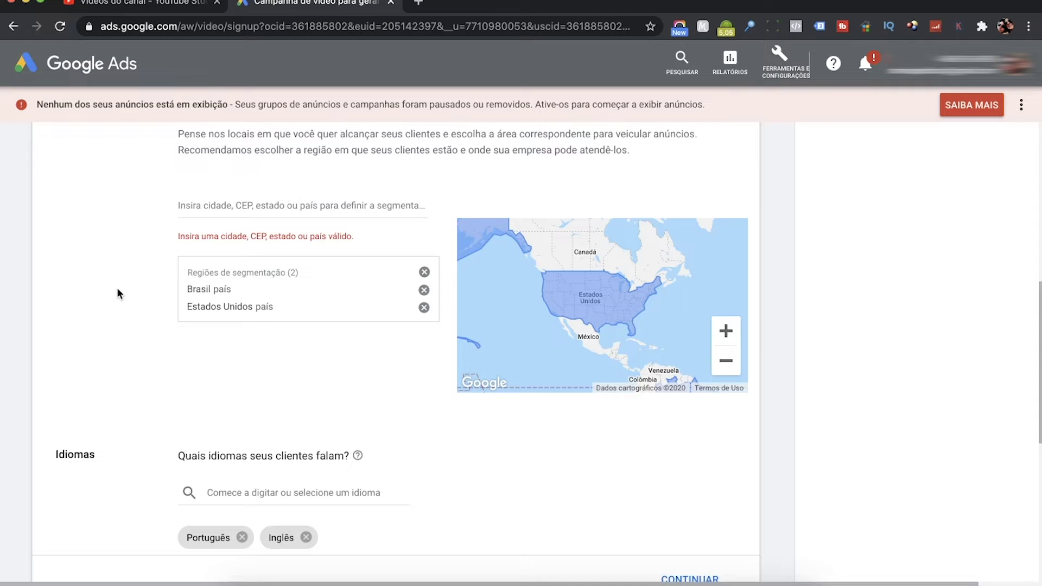
Step: Look at the list of languages available for the campaign's customers
scroll(117, 290, down, 3)
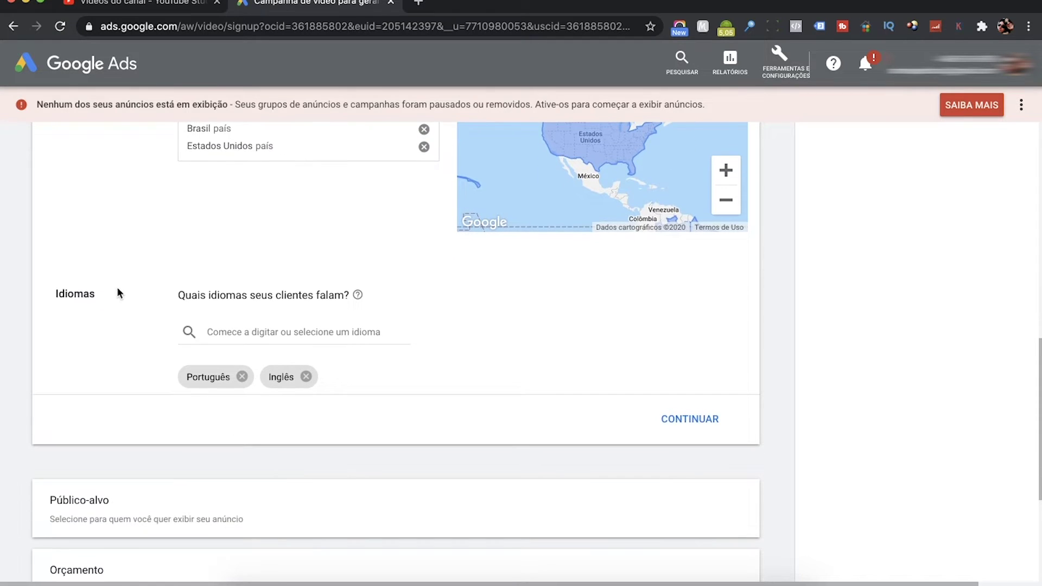
scroll(121, 292, down, 1)
click(286, 300)
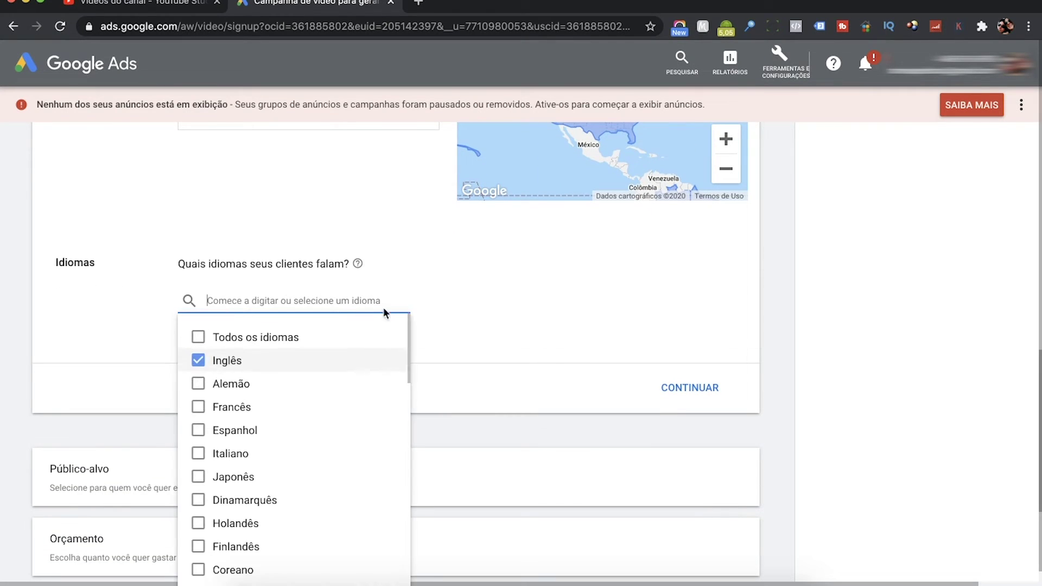
click(514, 323)
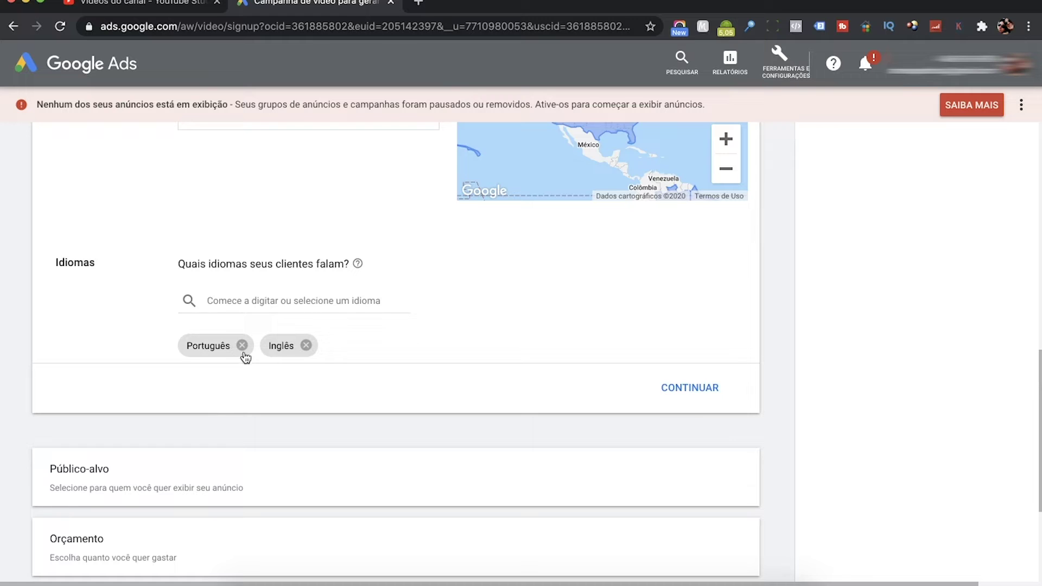
Step: Remove Inglês from the customer languages and add it back from the recommended languages
click(307, 346)
scroll(399, 338, down, 2)
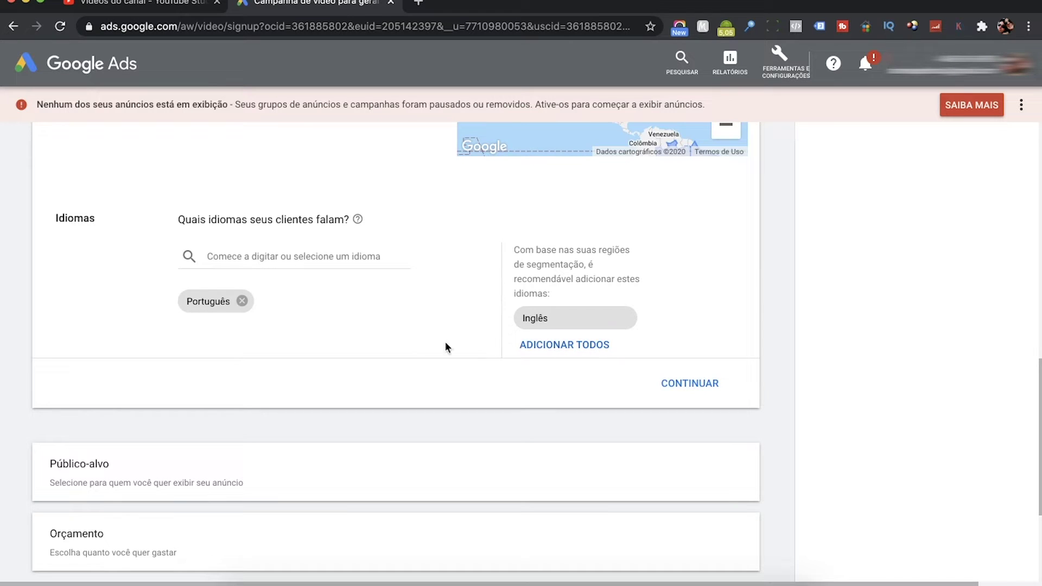
click(550, 346)
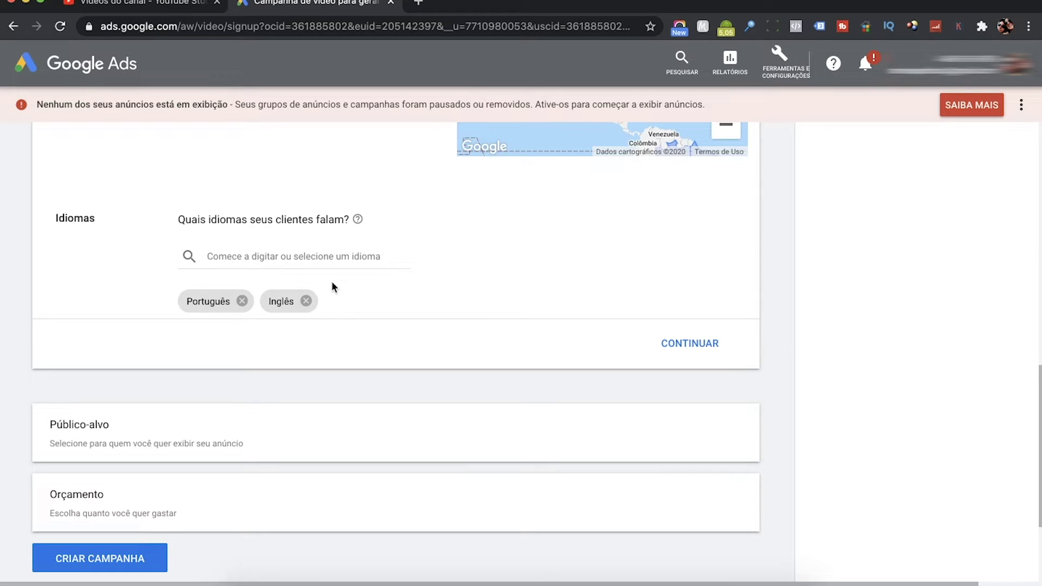
Step: Confirm the locations and limit the target audience to ages 25 a 34, 35 a 44 and 45 a 54, with all genders included
click(679, 326)
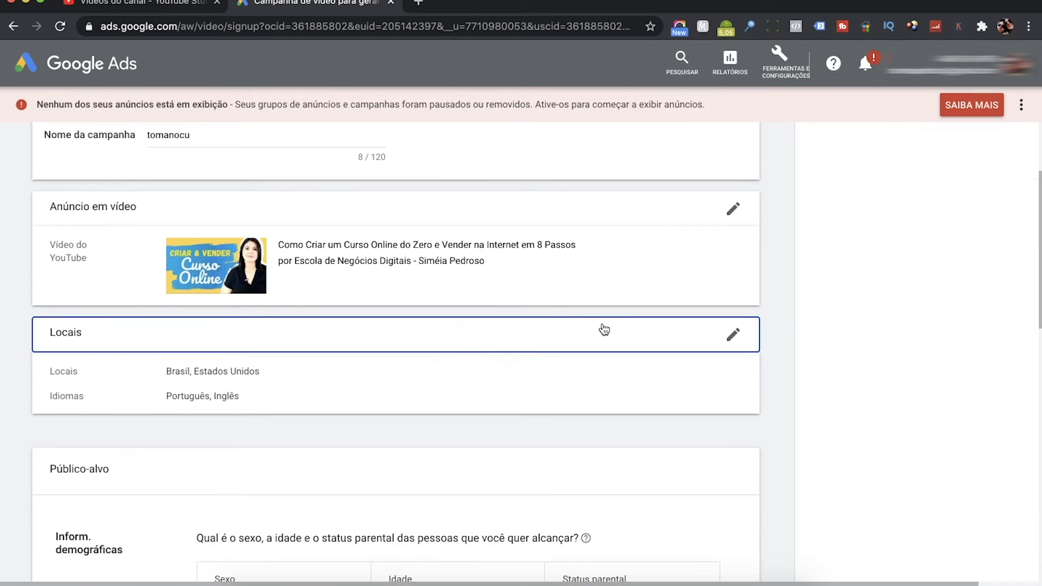
scroll(543, 326, down, 7)
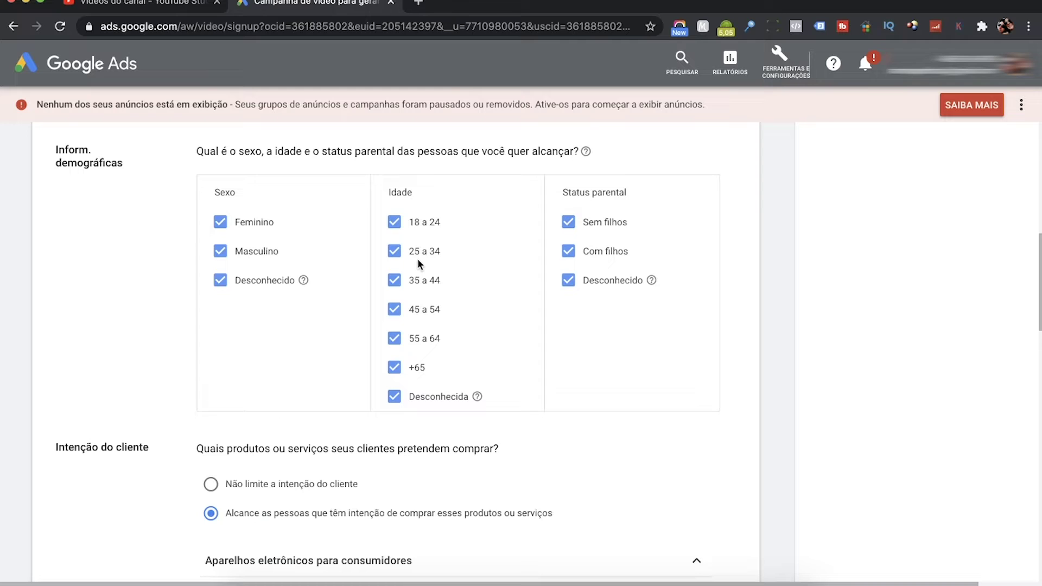
click(395, 222)
click(391, 370)
click(394, 396)
click(394, 338)
click(220, 223)
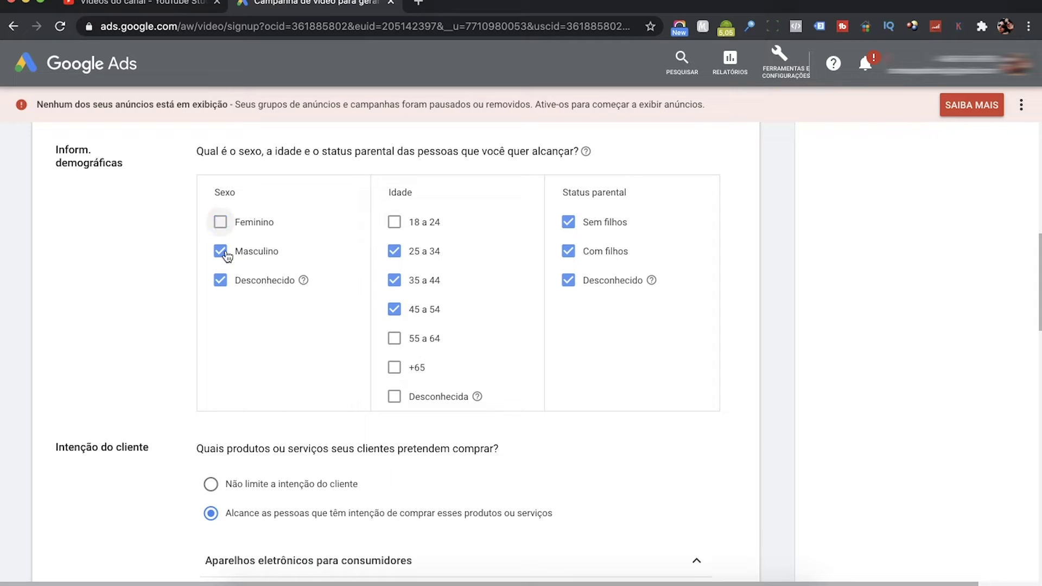
click(219, 223)
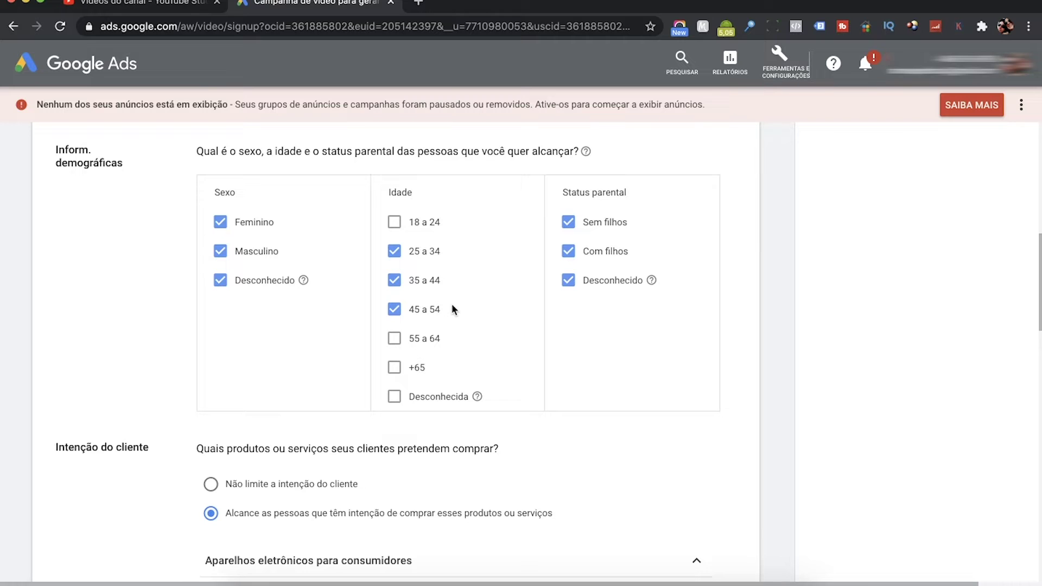
Step: Look through the customer intent question and its product and service categories, collapsing Aparelhos eletrônicos para consumidores
scroll(477, 307, down, 2)
scroll(477, 307, down, 4)
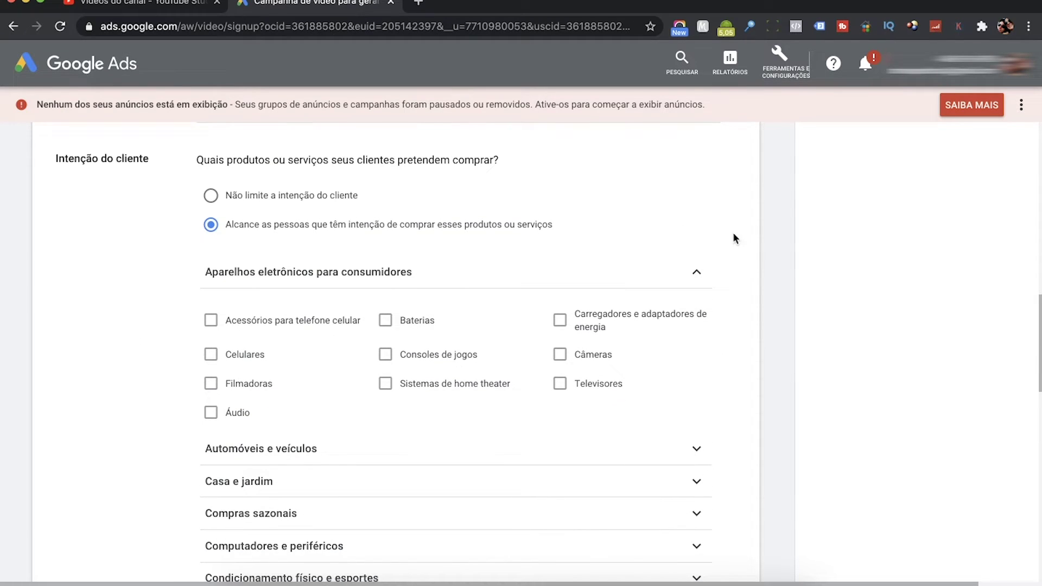
scroll(766, 294, down, 1)
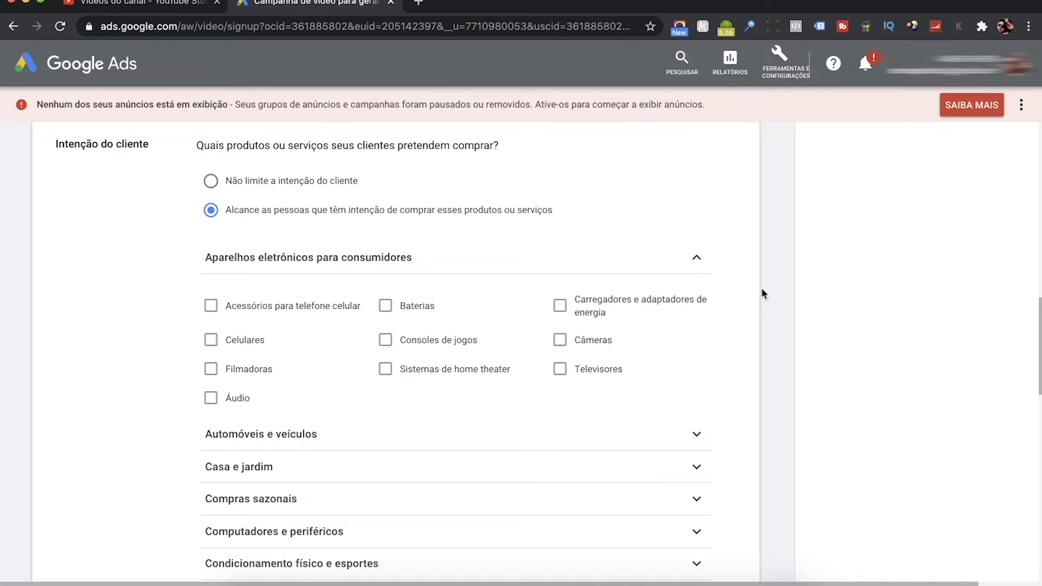
drag(203, 145, 507, 150)
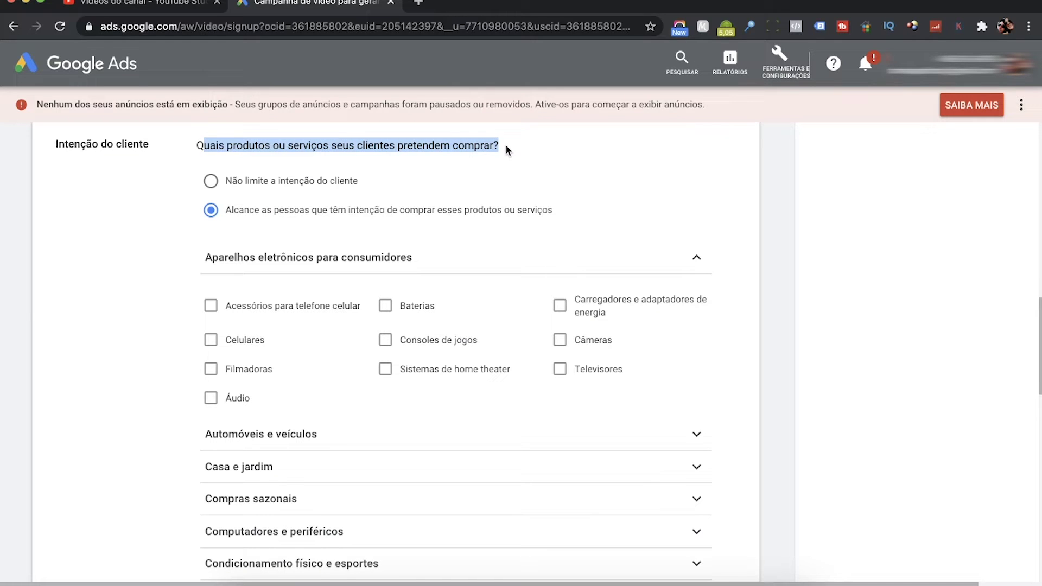
double_click(478, 145)
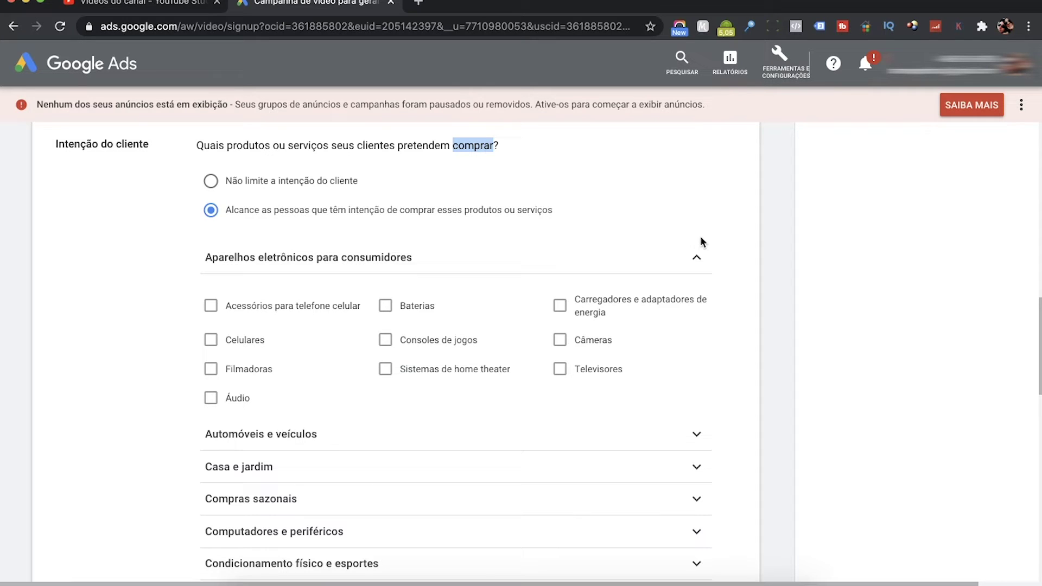
click(697, 261)
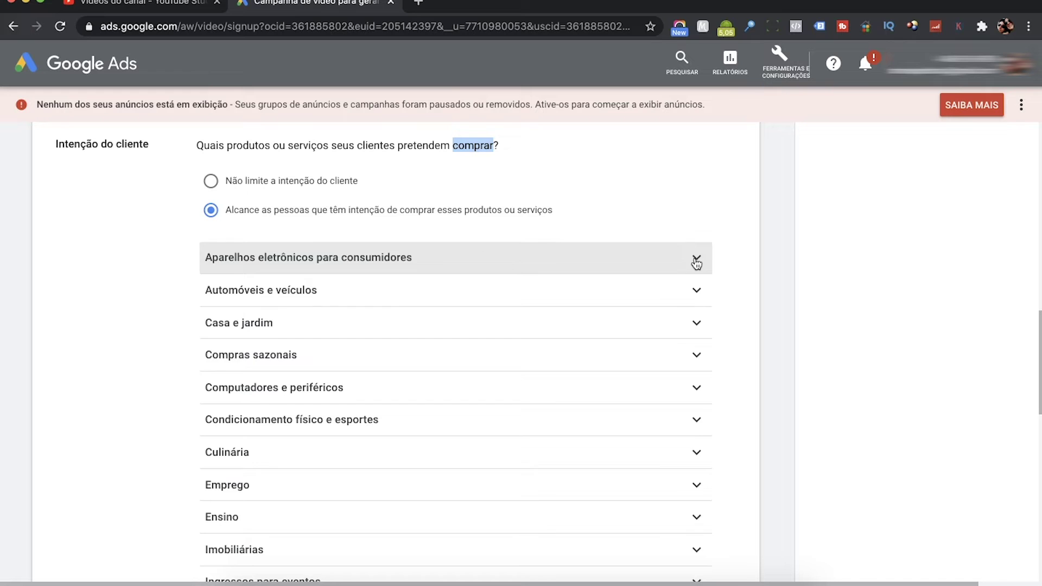
scroll(665, 380, down, 2)
scroll(662, 365, down, 5)
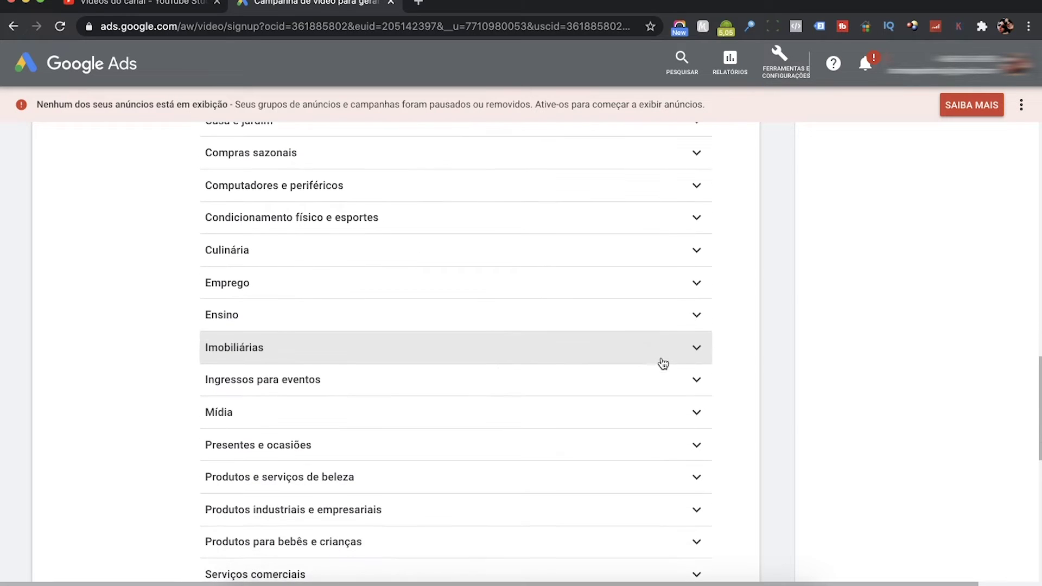
Step: Try the Videogames option in the Mídia intent category, clear it again and collapse the category
click(696, 288)
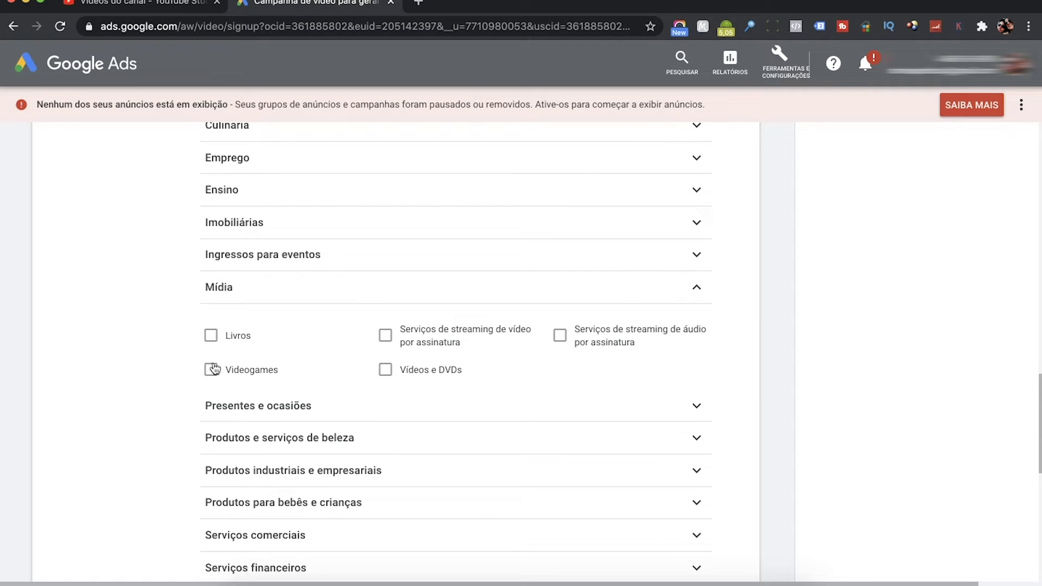
click(212, 370)
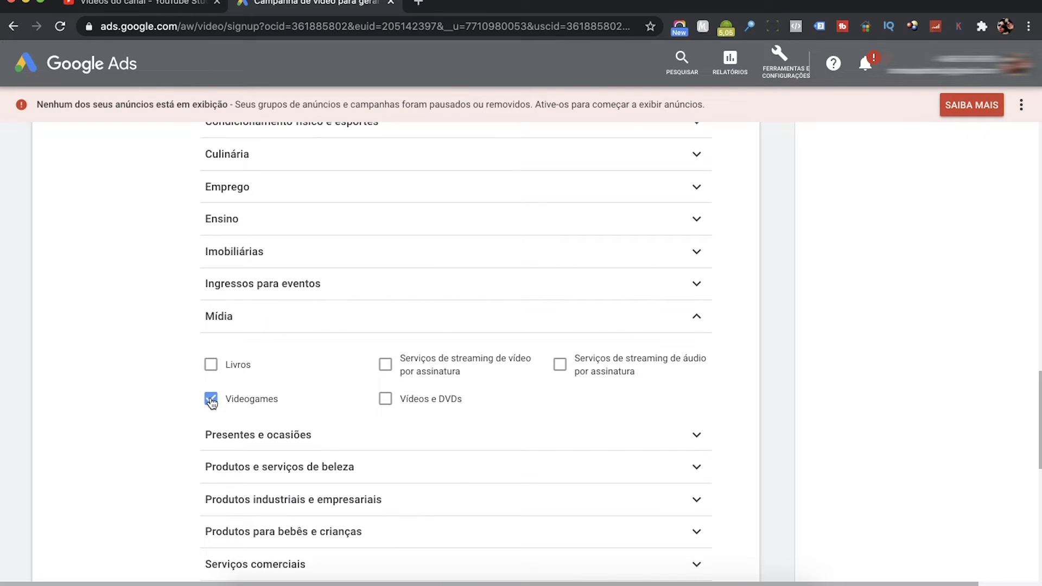
click(212, 401)
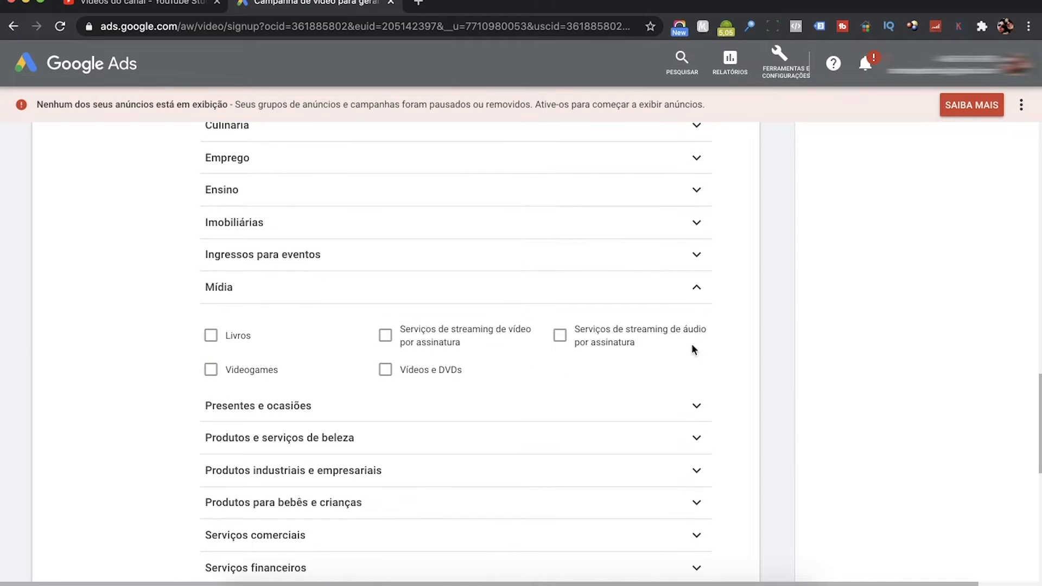
click(699, 289)
scroll(609, 337, down, 2)
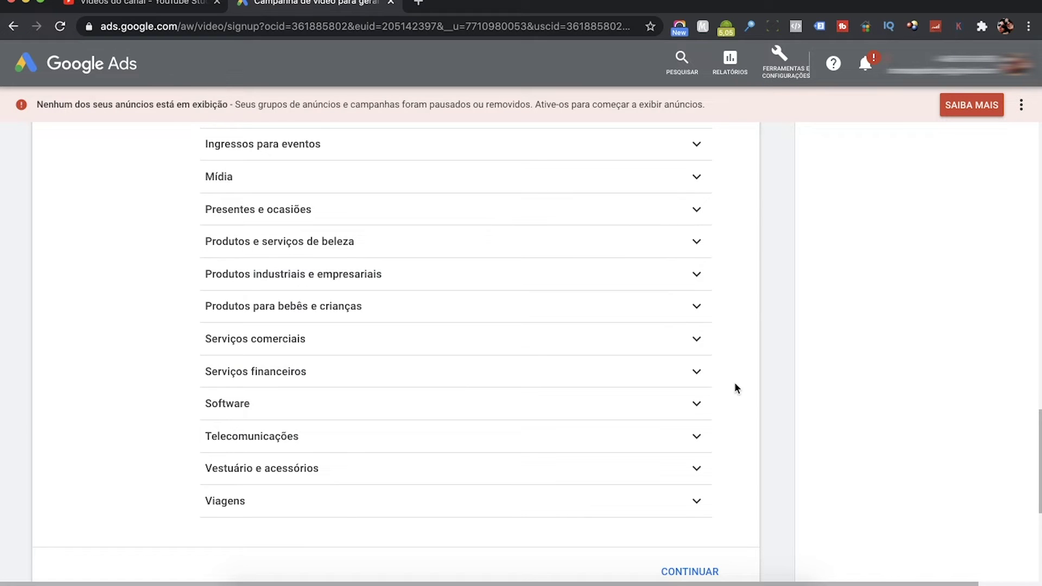
Step: Set the customer intent to Não limite a intenção do cliente and confirm the target audience
scroll(714, 385, up, 1)
scroll(716, 384, up, 5)
scroll(715, 385, down, 10)
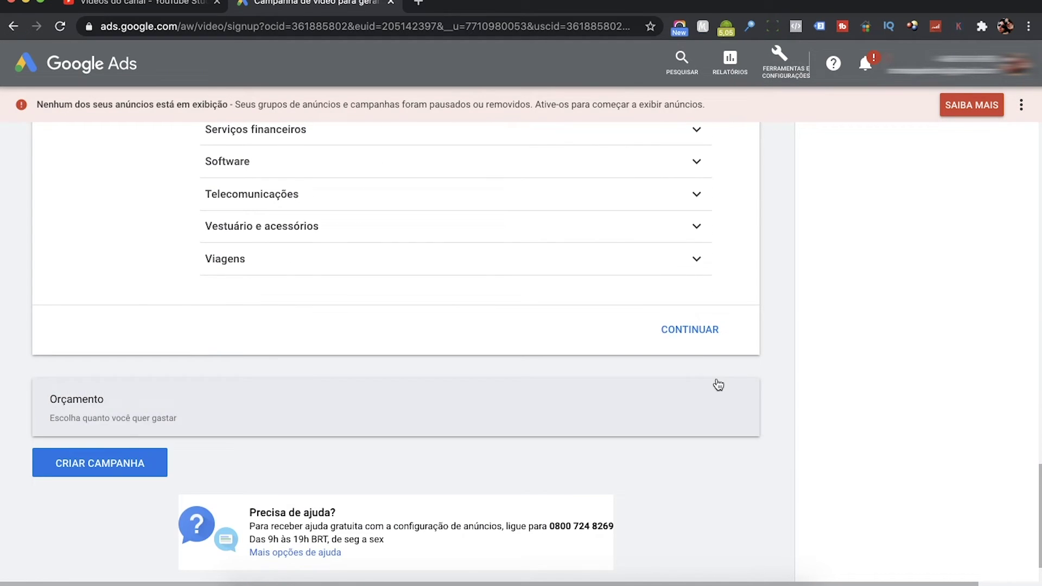
scroll(716, 333, up, 6)
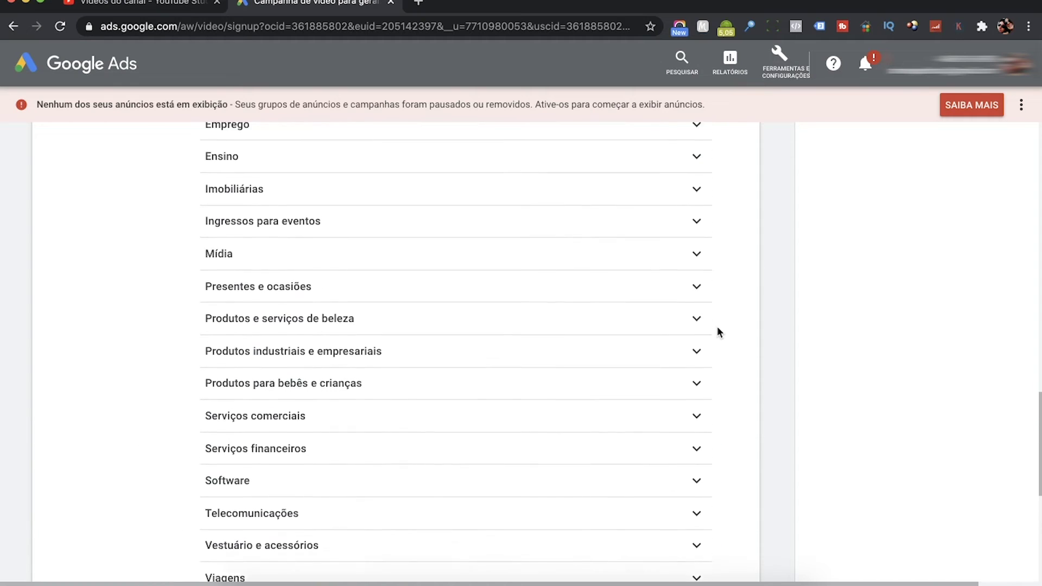
scroll(724, 342, up, 5)
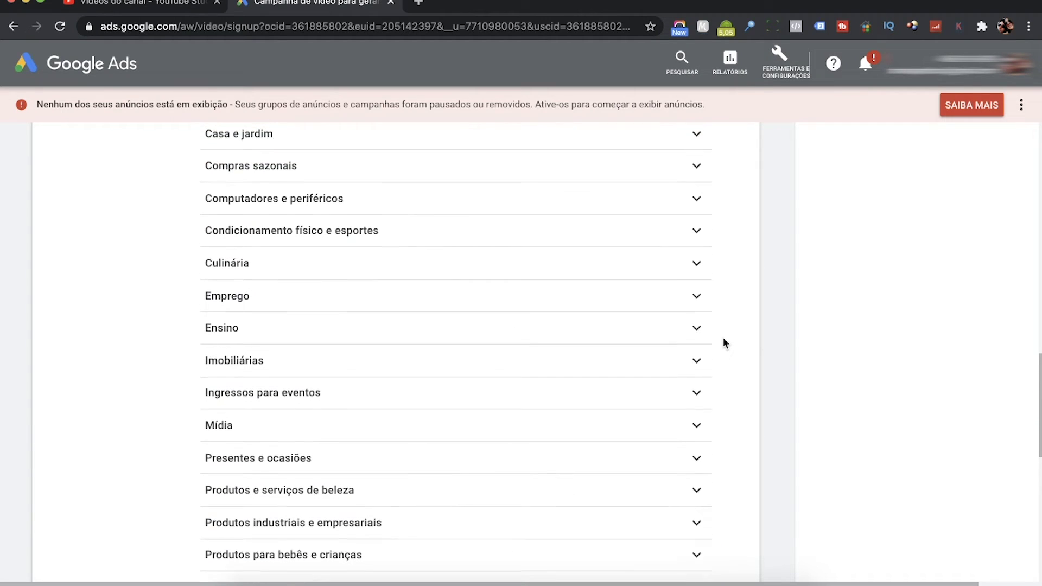
scroll(724, 343, up, 1)
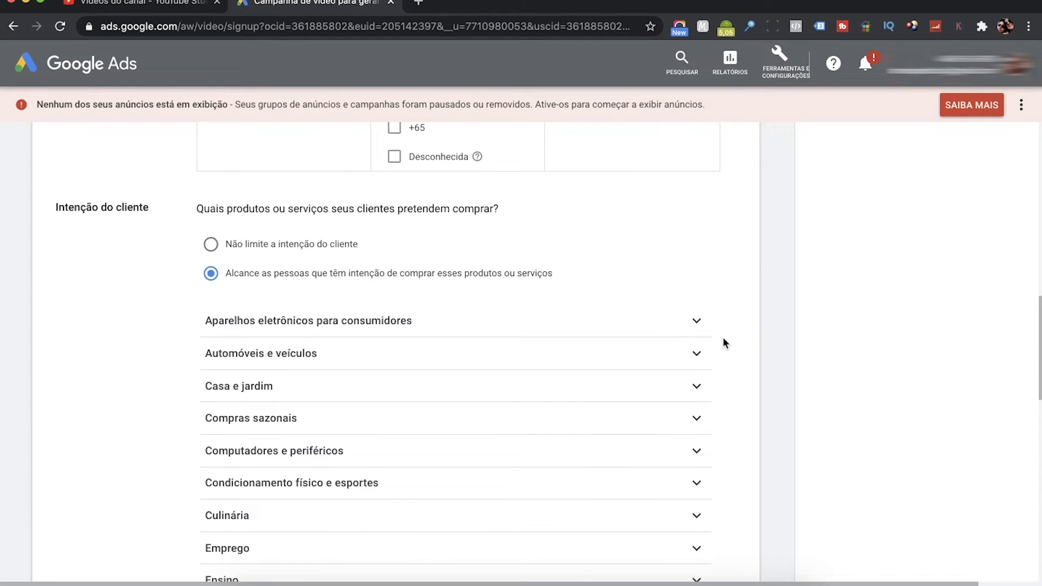
click(251, 244)
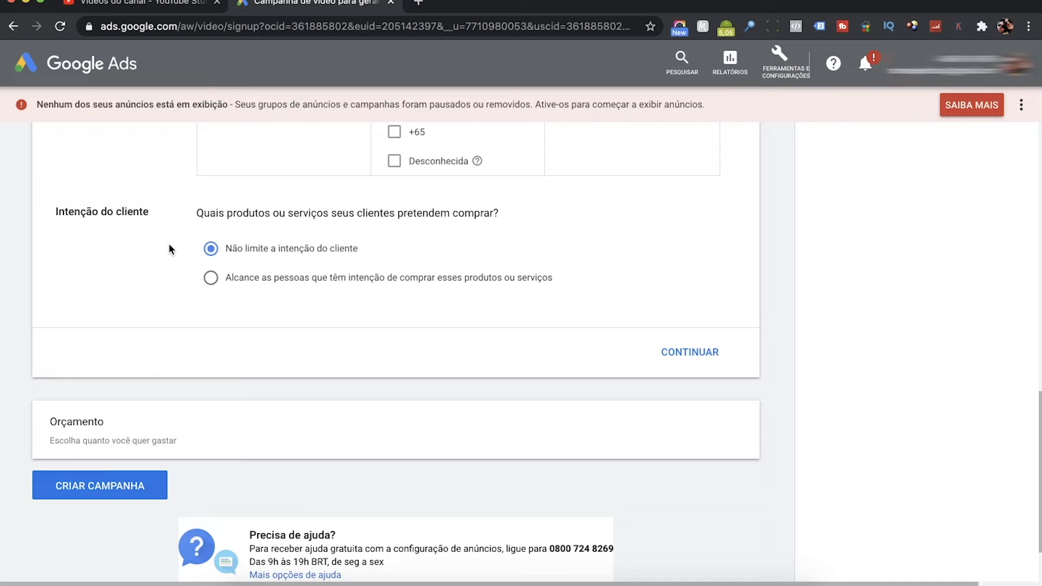
click(706, 353)
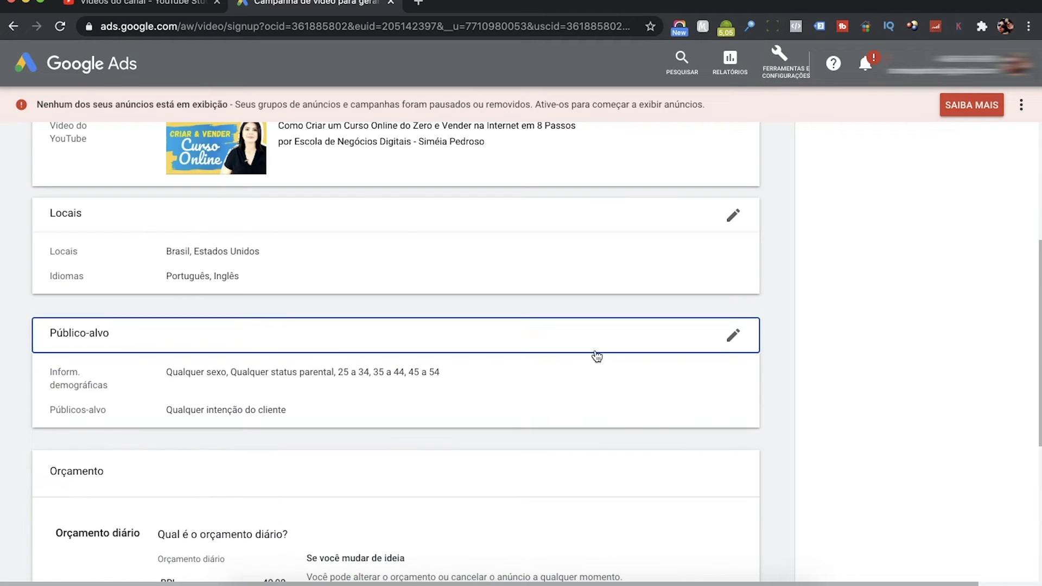
Step: Set the campaign's average daily budget to BRL 10,00
scroll(482, 310, down, 5)
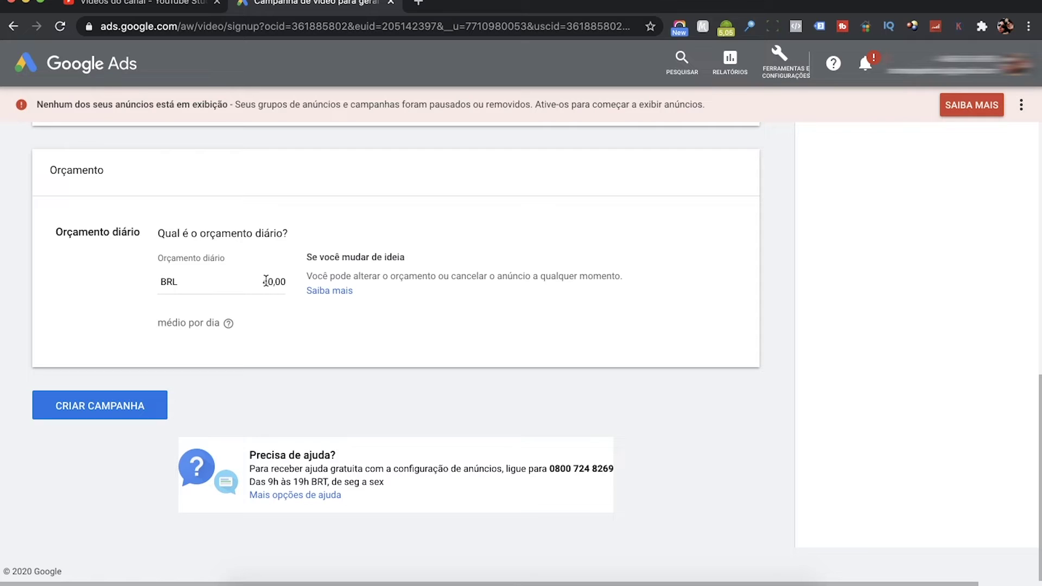
double_click(263, 280)
text(10)
click(514, 332)
Step: Set the average daily budget to BRL 5,00 and create the campaign
double_click(271, 279)
text(5)
click(380, 308)
double_click(270, 281)
click(274, 311)
drag(157, 322, 247, 326)
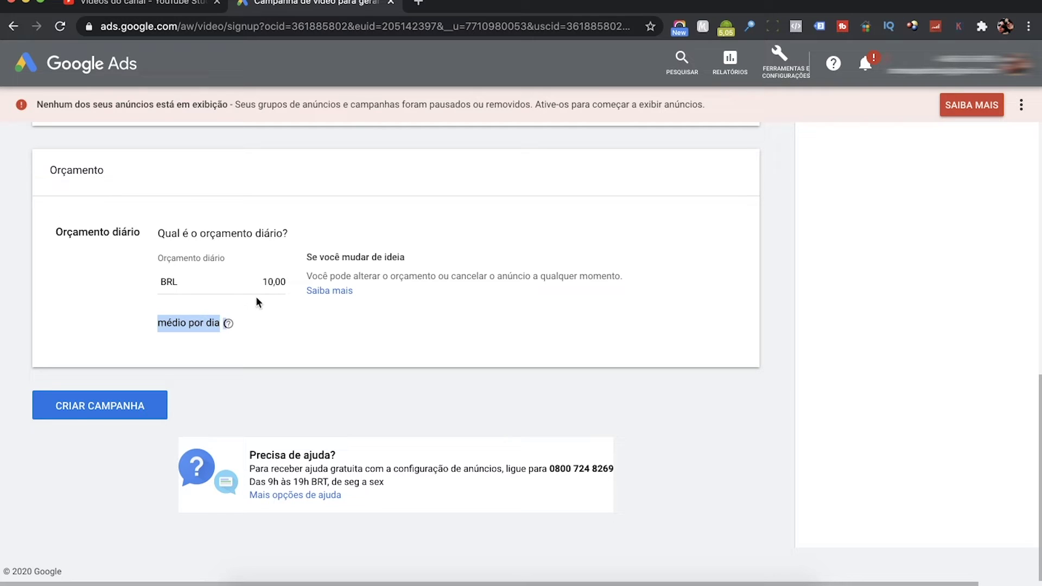
click(278, 282)
click(300, 314)
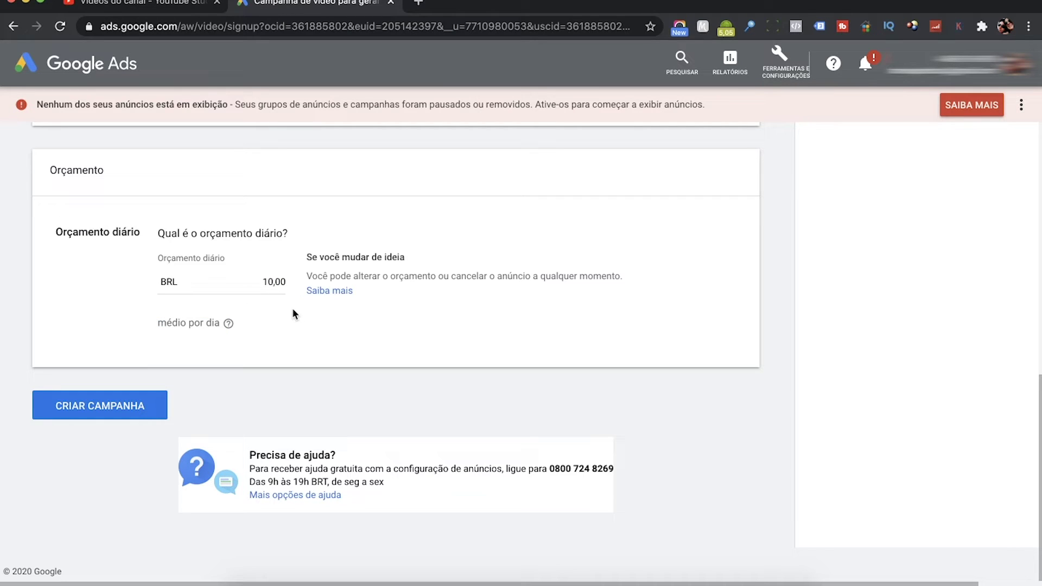
click(100, 406)
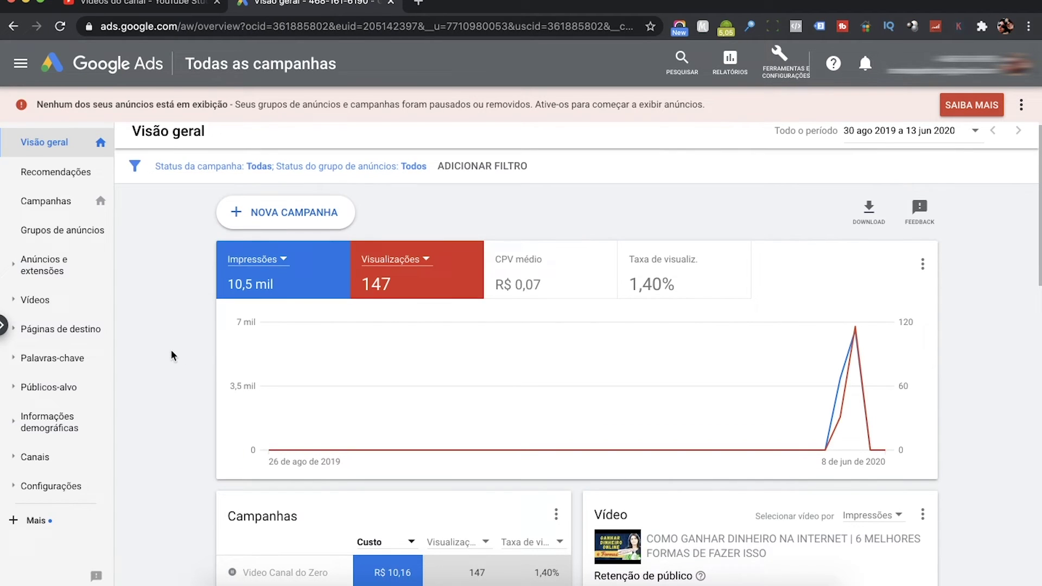
Step: Open the Video Curso Online campaign from the campaign list and check the ad status in its AdGroup #1
click(43, 202)
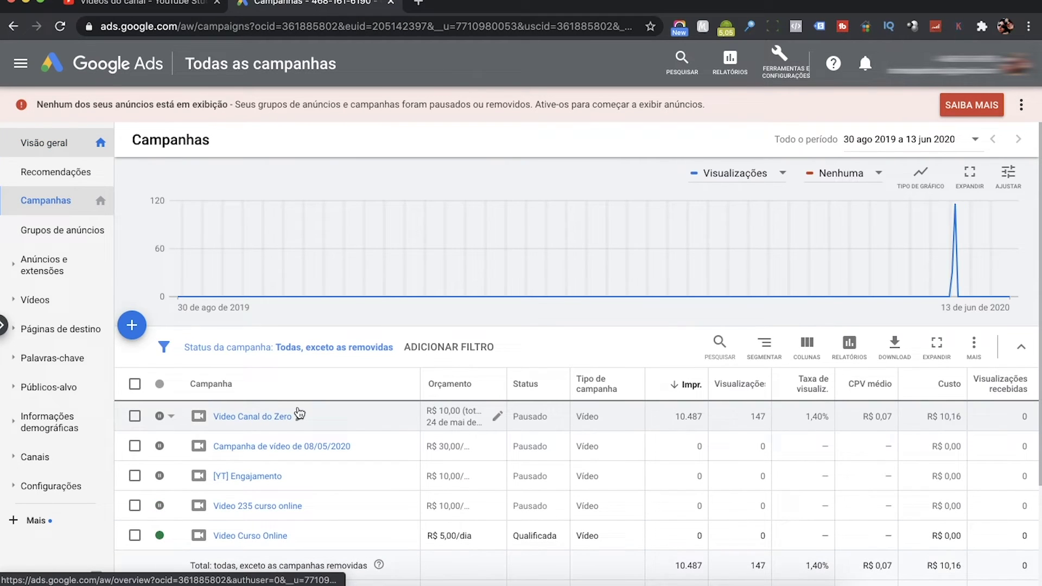
scroll(424, 432, down, 3)
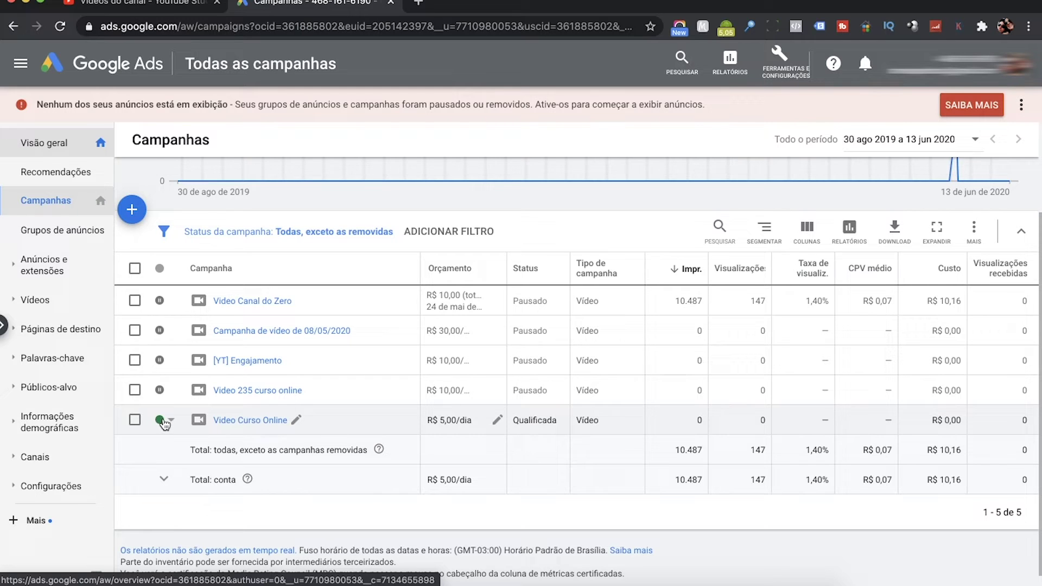
click(254, 422)
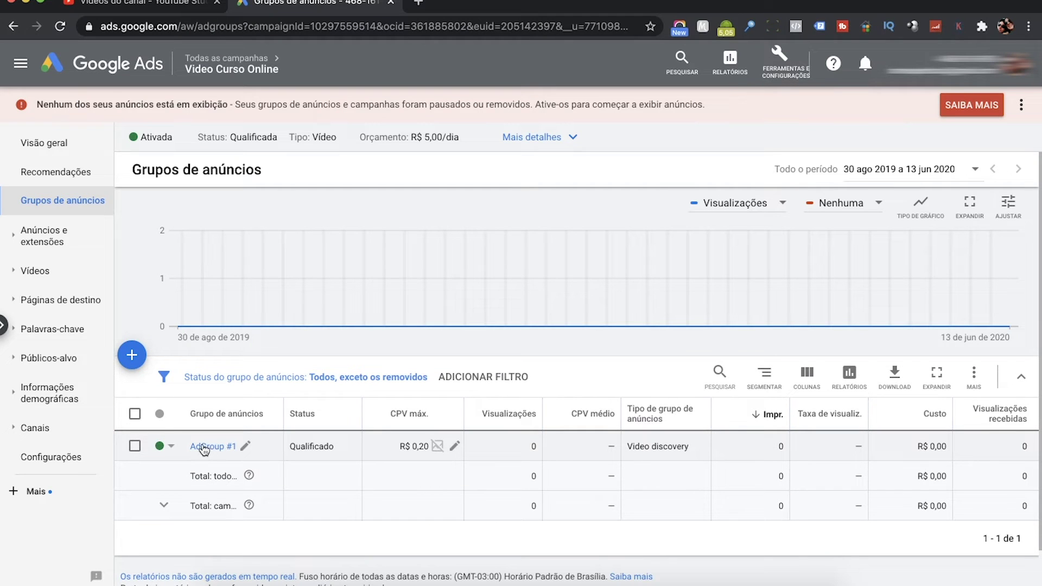
click(208, 447)
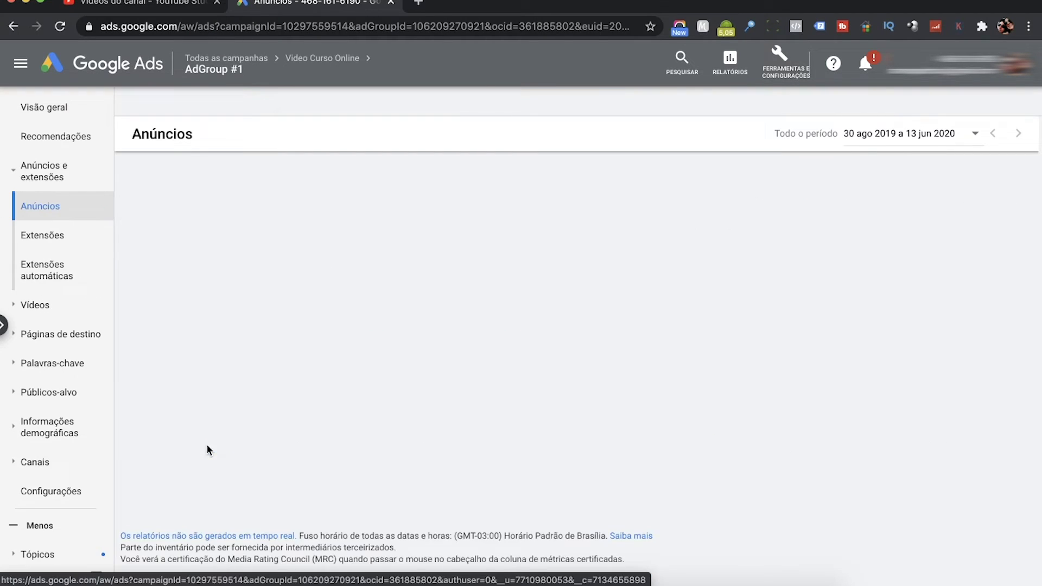
scroll(363, 430, down, 3)
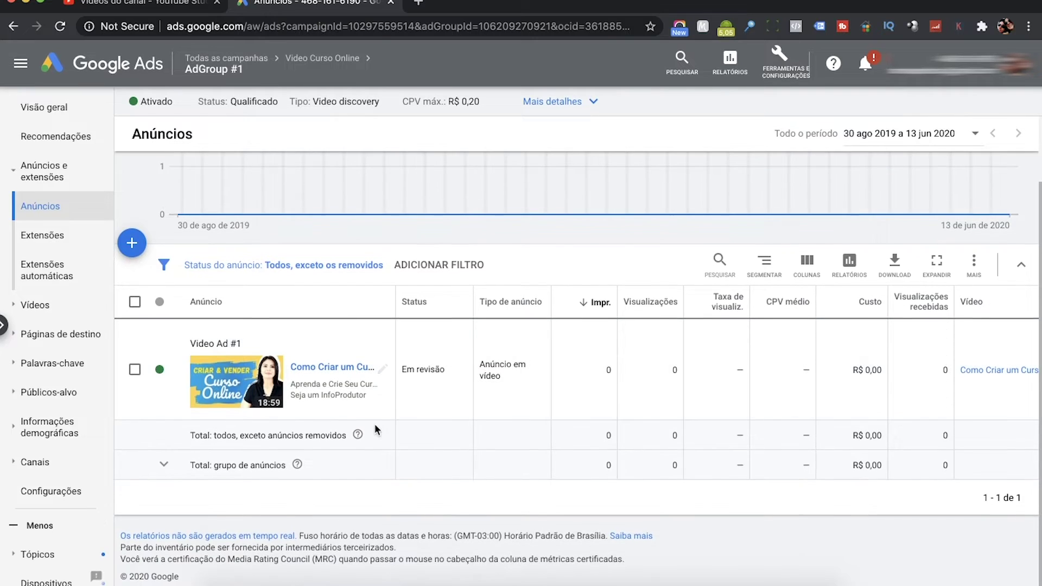
drag(445, 370, 401, 370)
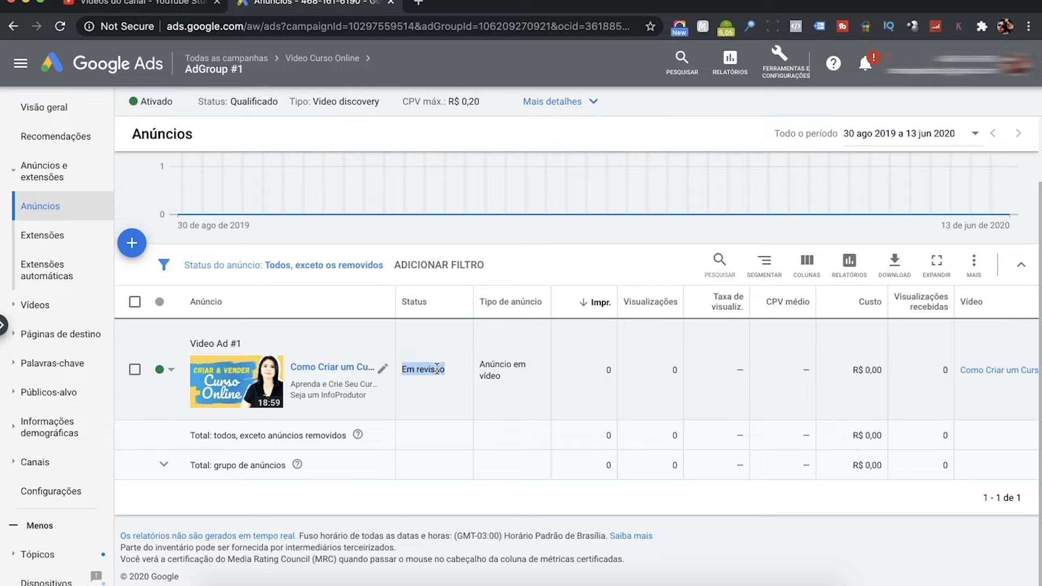
drag(446, 370, 401, 369)
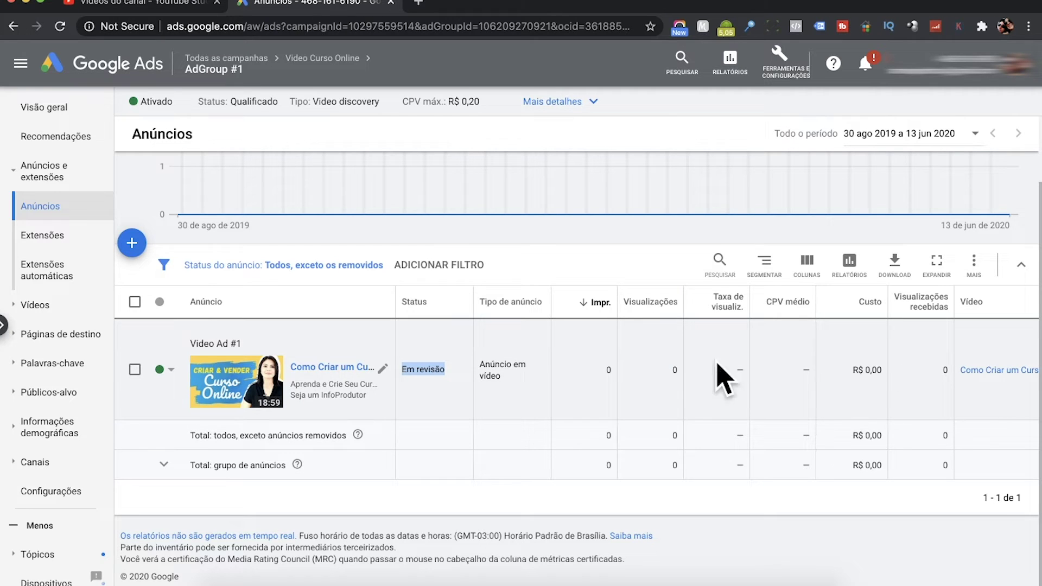
Step: Switch to YouTube Studio and examine the DougTech FPS channel's view statistics for the last 28 days
mouse_move(784, 307)
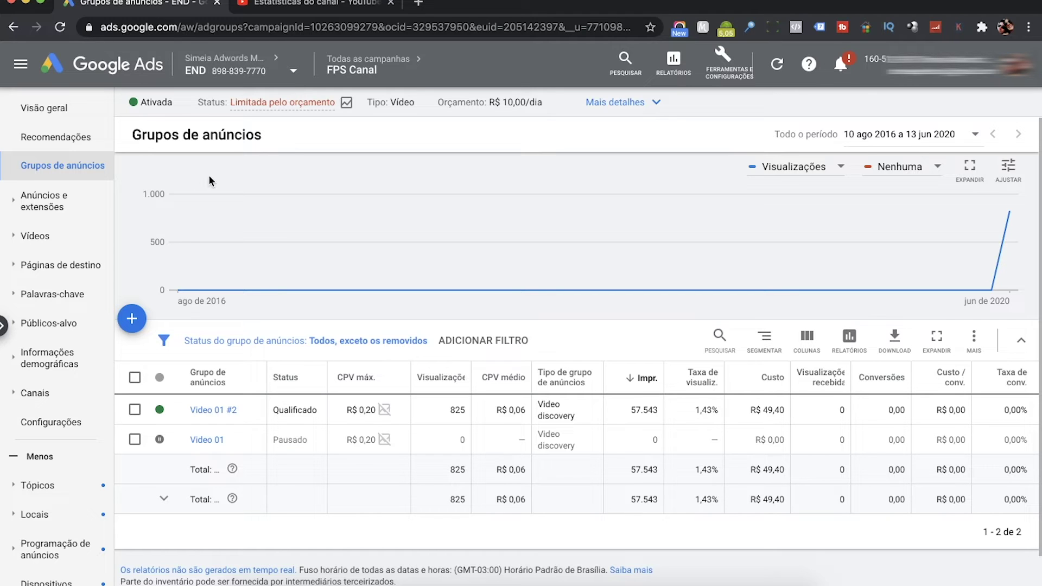
click(299, 5)
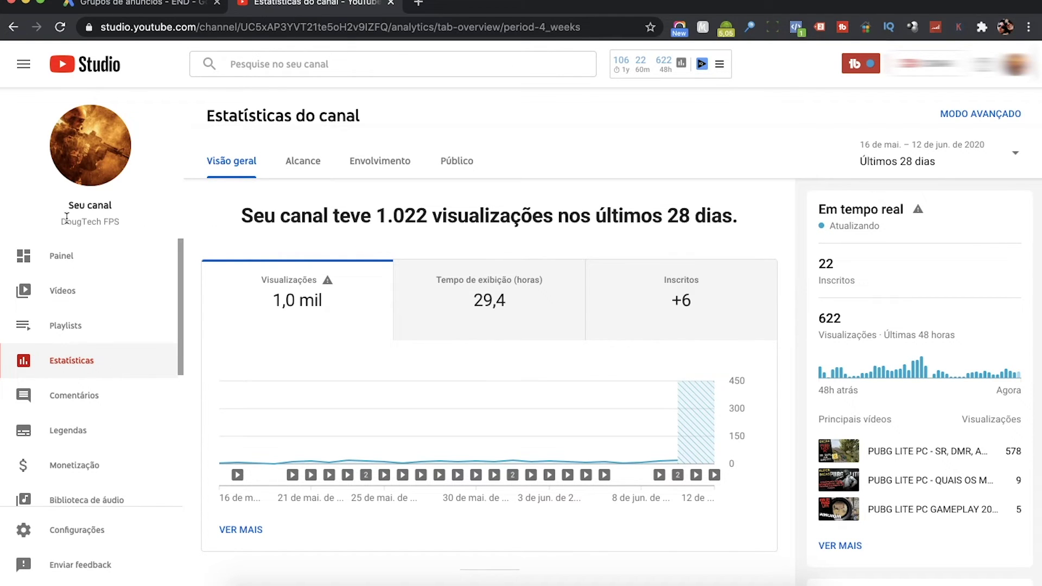
drag(61, 221, 128, 225)
drag(253, 217, 485, 220)
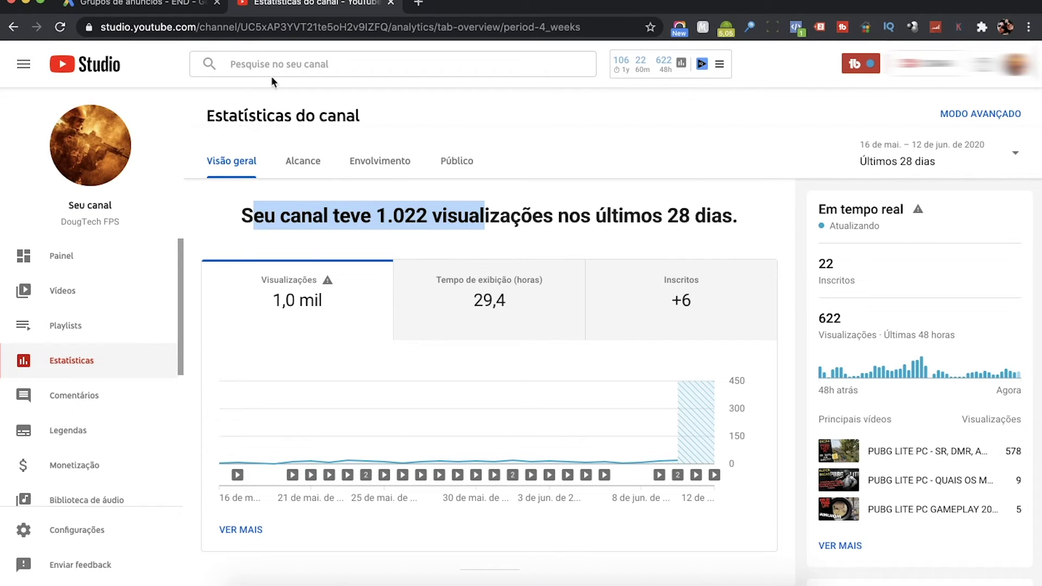
click(239, 207)
Step: Switch back to Google Ads, open the Video 01 #2 ad group and examine Anúncio #2's views, average CPV and cost
click(163, 3)
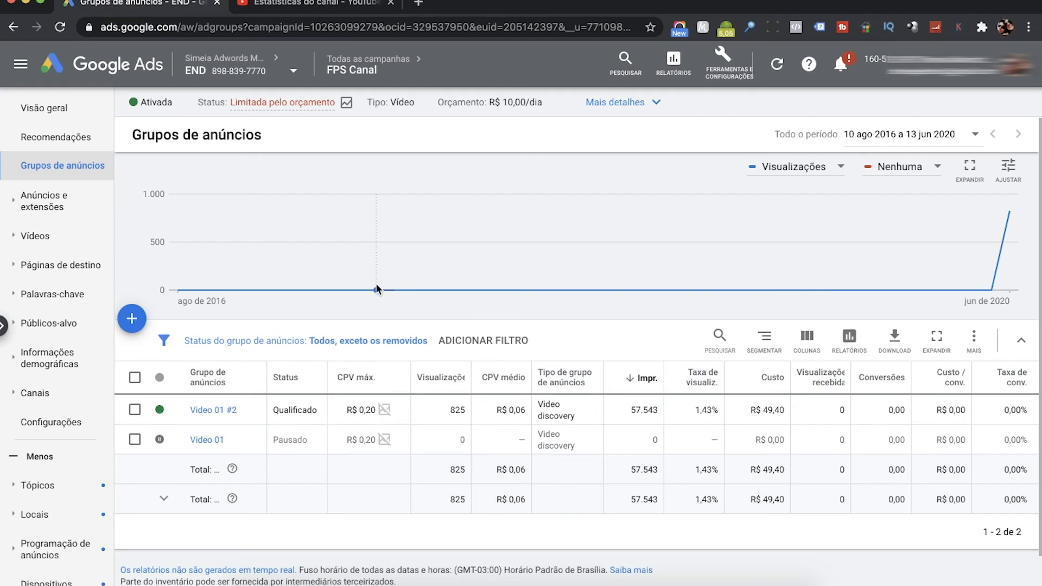
click(212, 410)
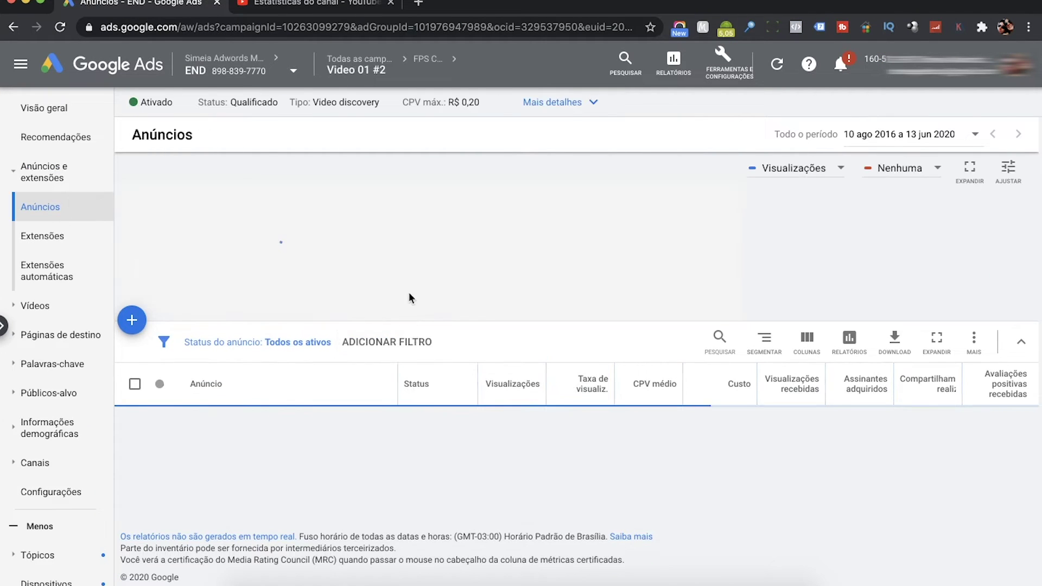
scroll(486, 316, down, 3)
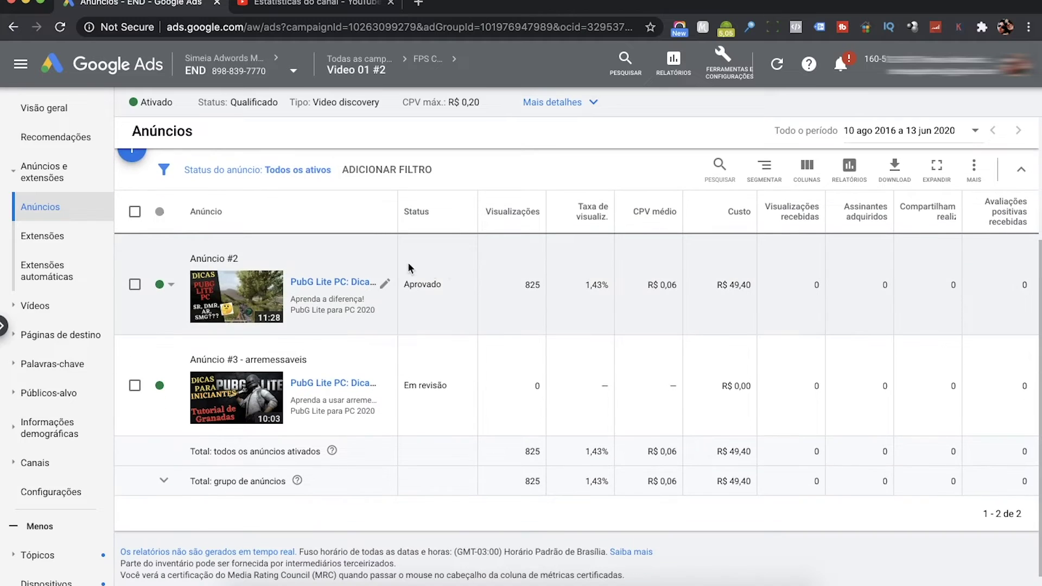
double_click(534, 283)
drag(665, 283, 675, 282)
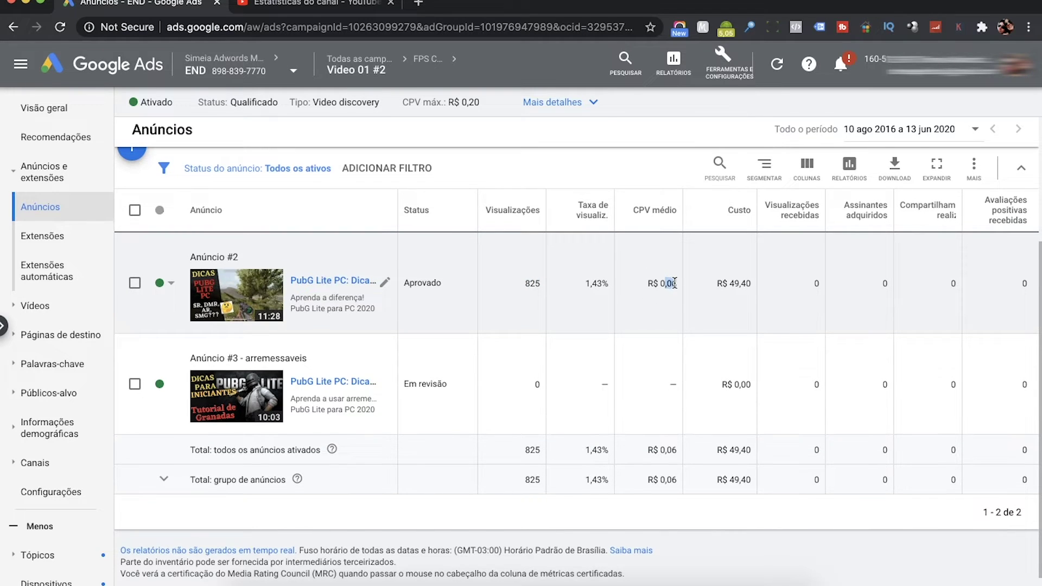
click(727, 284)
drag(749, 283, 722, 284)
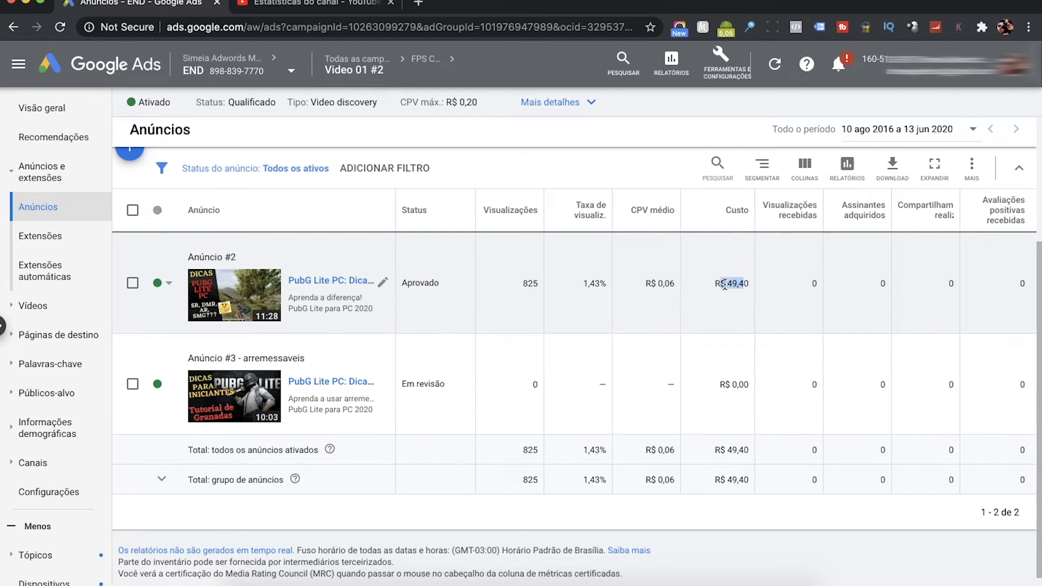
Step: Switch to YouTube Studio and examine the subscribers gained and the daily impressions in the channel's Alcance report for the last 28 days
click(312, 10)
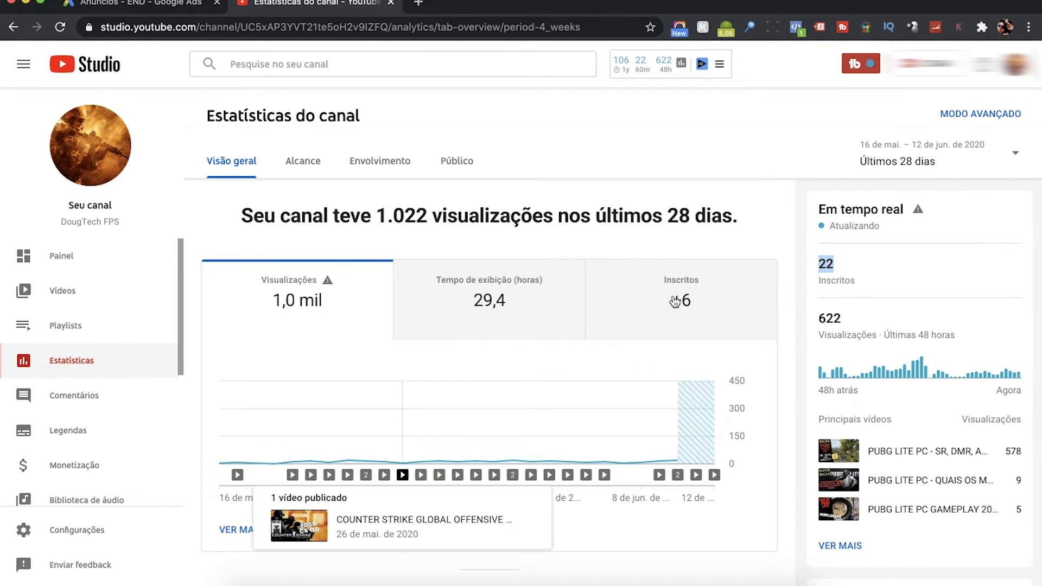
mouse_move(698, 304)
click(303, 162)
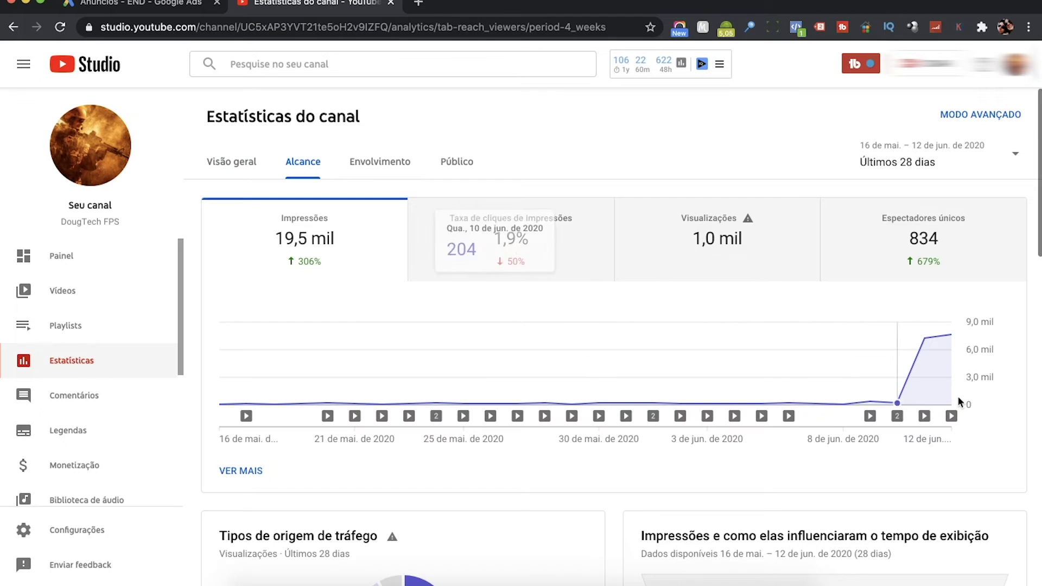
mouse_move(903, 405)
mouse_move(923, 341)
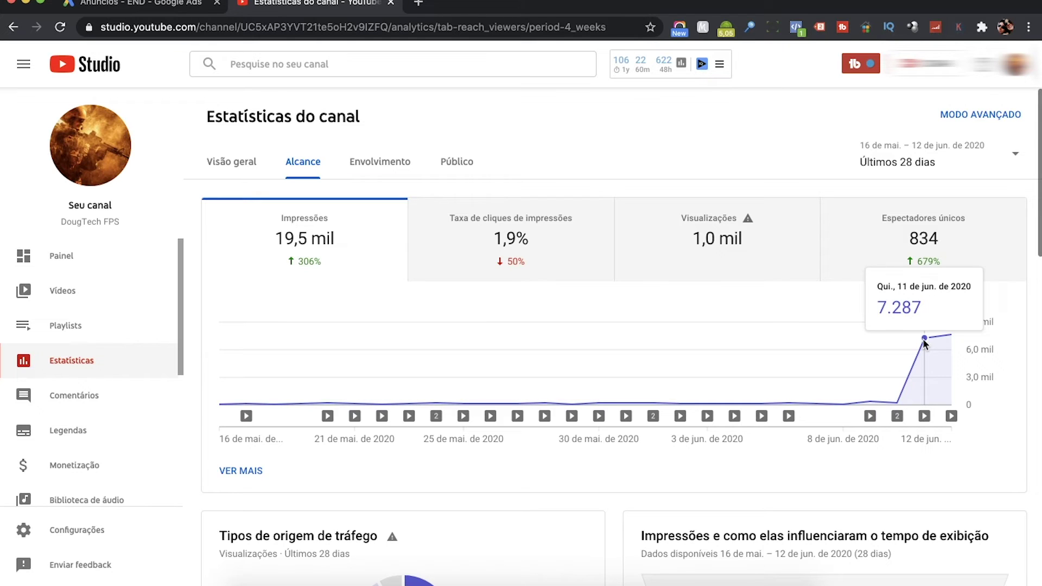
mouse_move(863, 404)
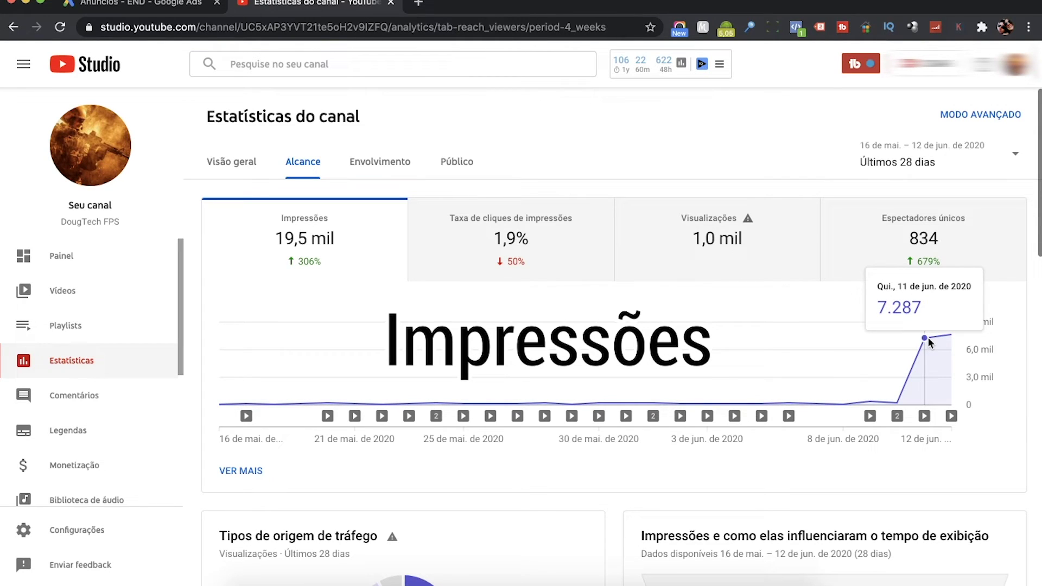
click(136, 5)
click(280, 5)
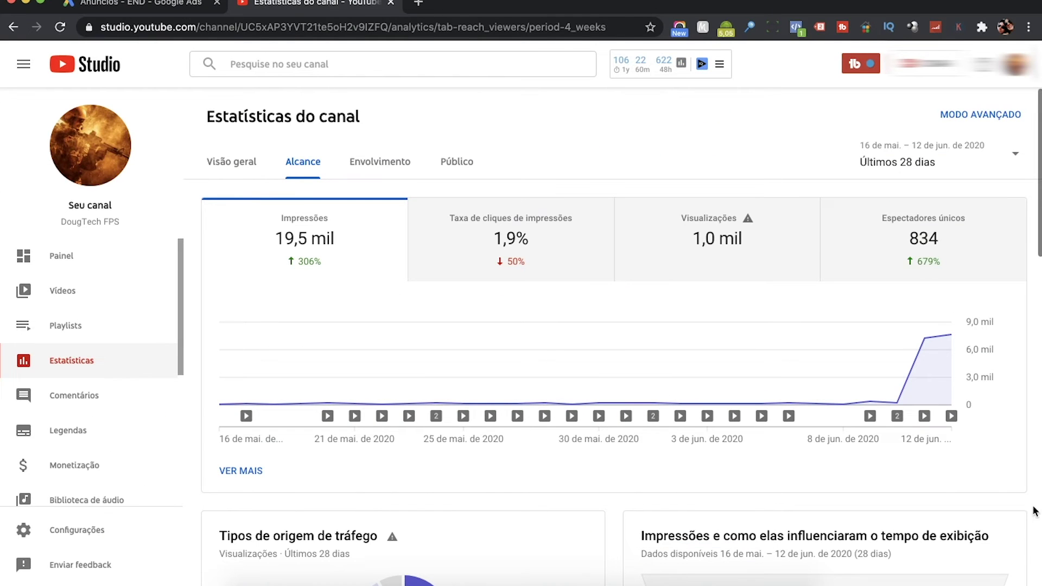
Step: Examine the traffic source types and impressions funnel in the Alcance report, and revisit the channel overview
scroll(1012, 440, down, 2)
scroll(1012, 441, down, 5)
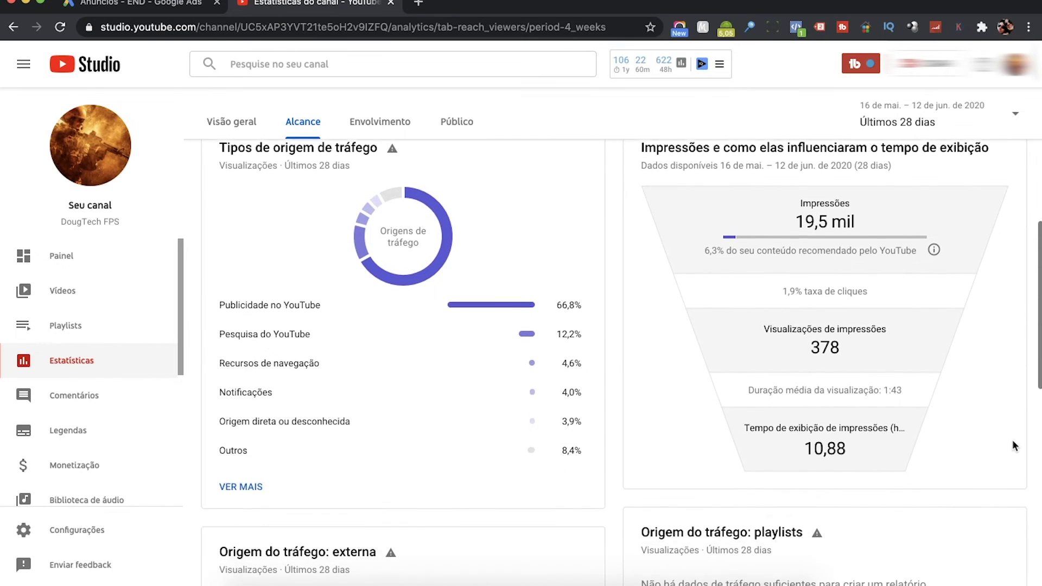
scroll(980, 411, down, 6)
scroll(980, 411, down, 5)
scroll(979, 411, up, 20)
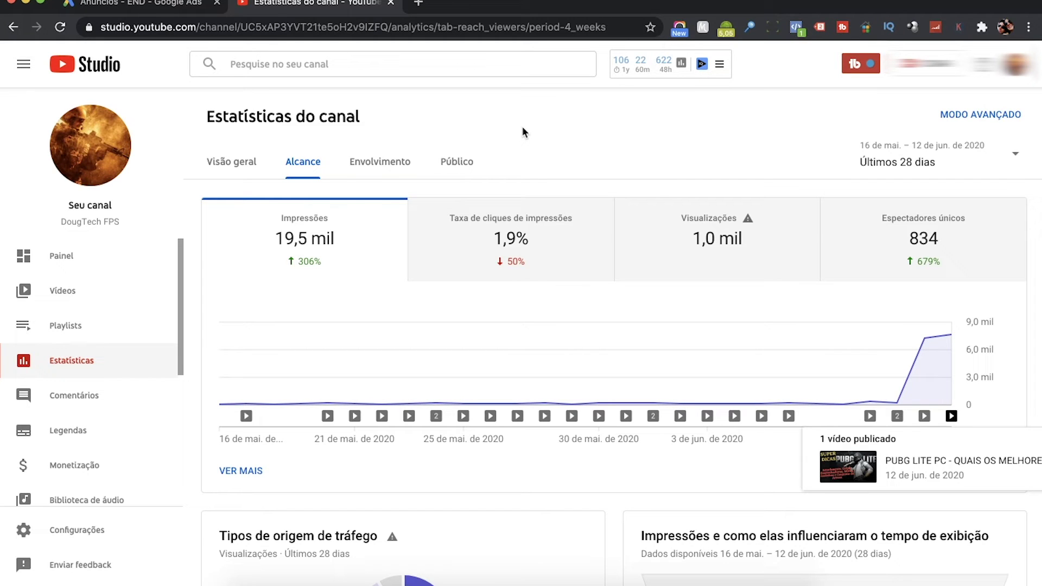
click(244, 166)
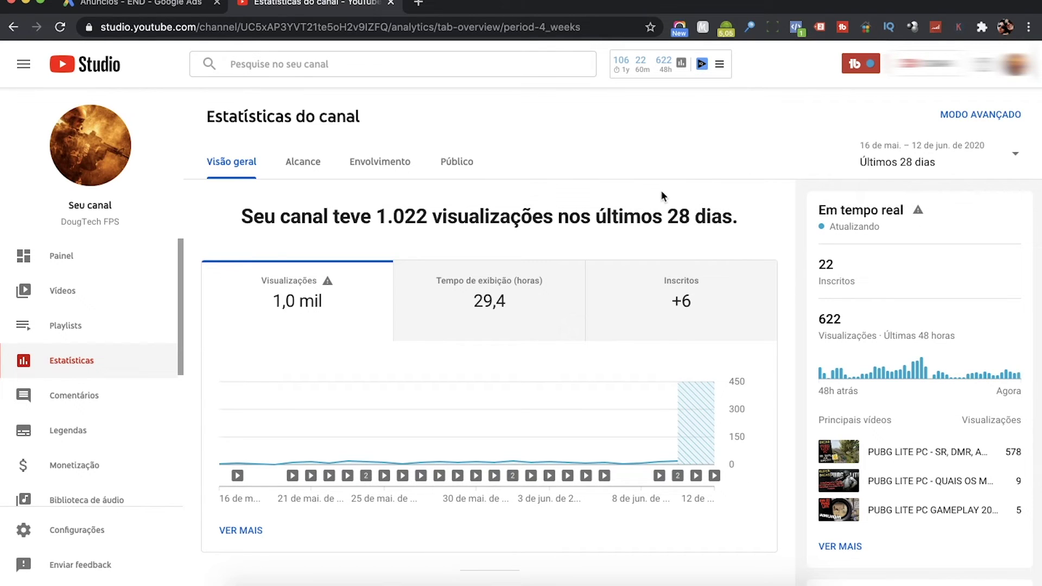
click(302, 163)
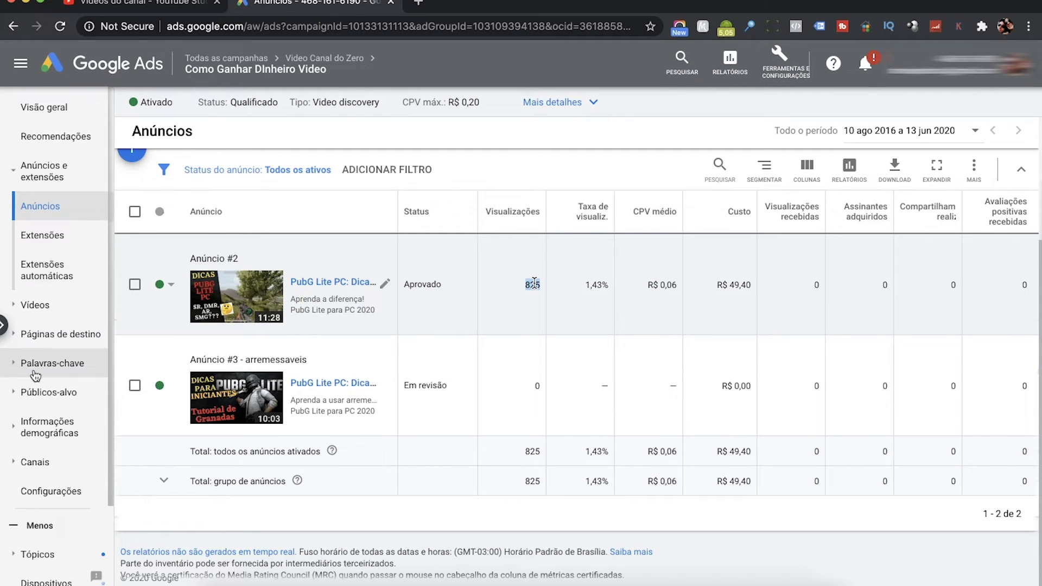
Step: In Google Ads, open the Video Curso Online campaign from the full campaign list and check its Públicos-alvo
click(61, 395)
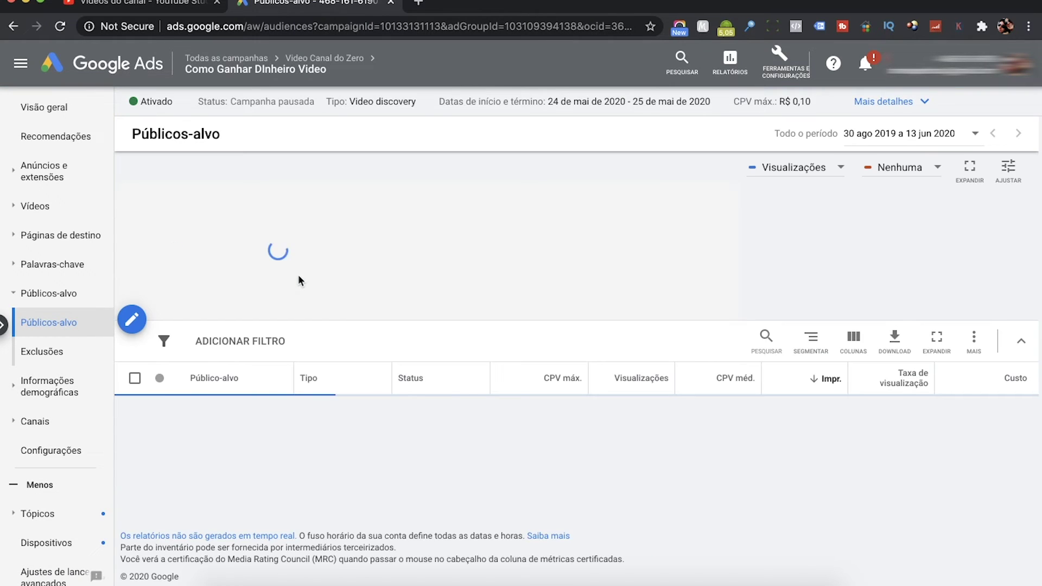
click(237, 58)
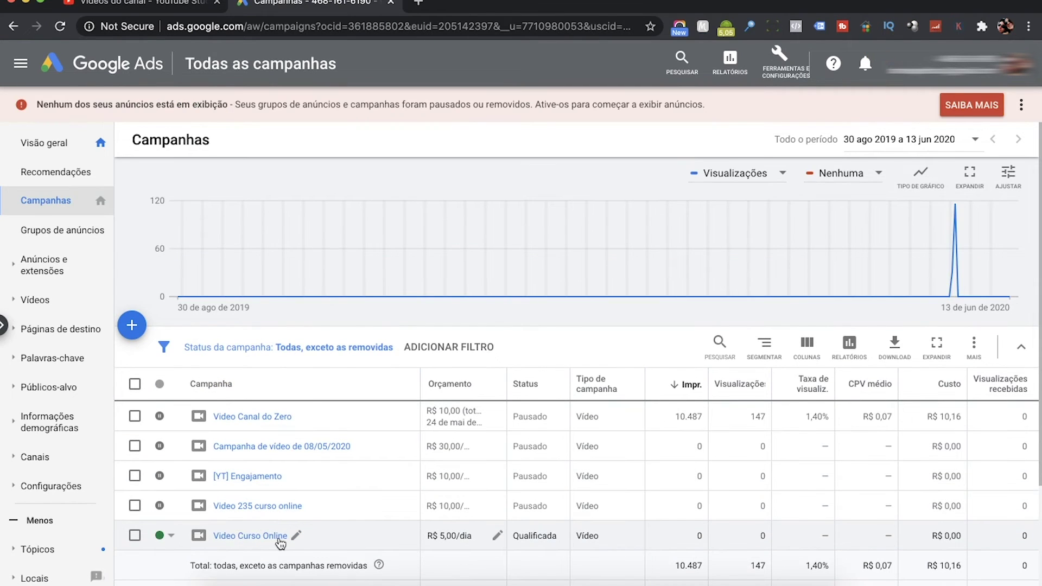
click(239, 537)
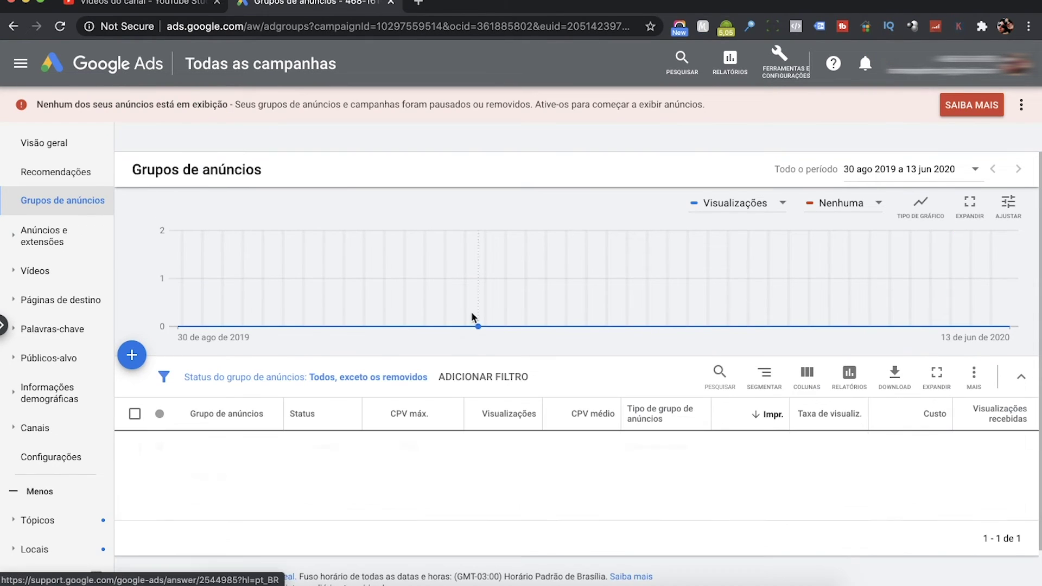
click(63, 357)
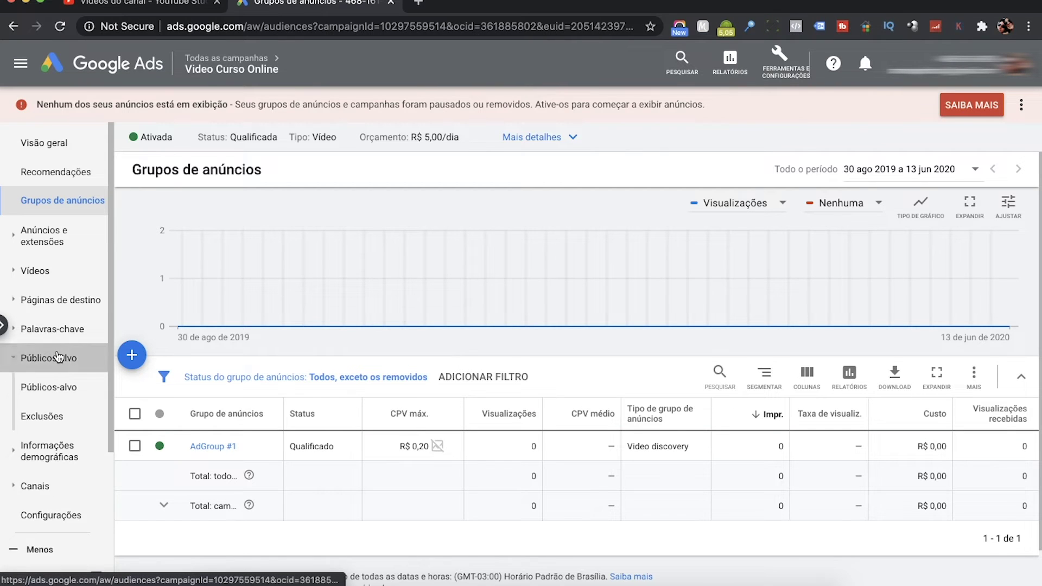
Step: Examine which age ranges are targeted or excluded for AdGroup #1 in the campaign's demographic information
scroll(59, 357, down, 3)
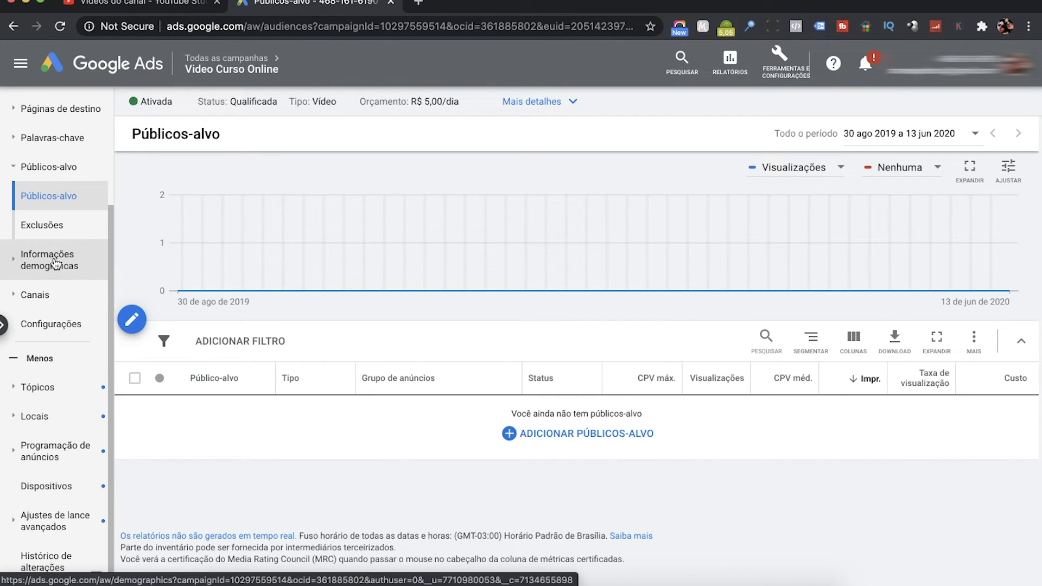
click(46, 259)
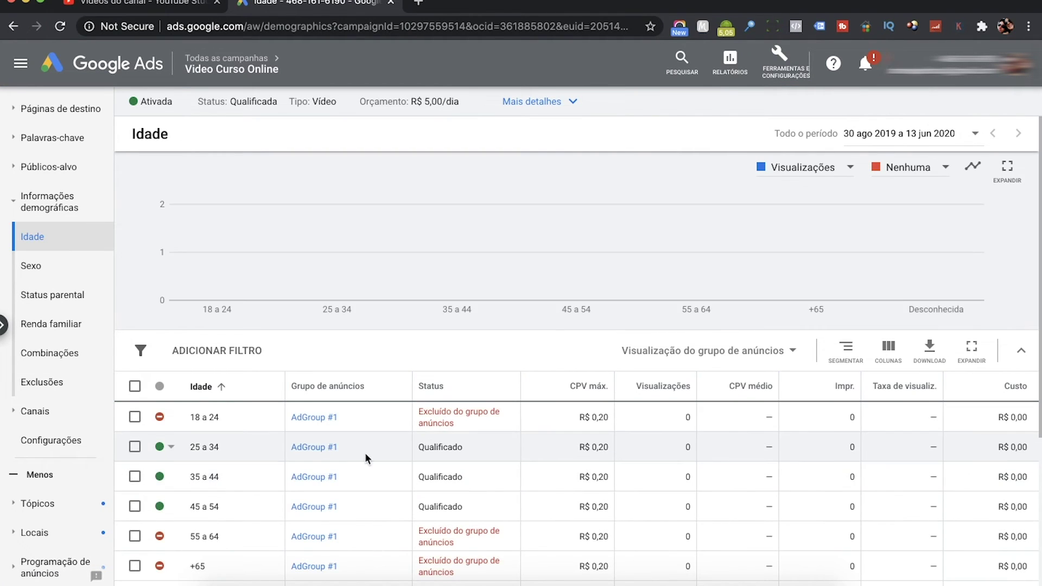
scroll(349, 215, down, 2)
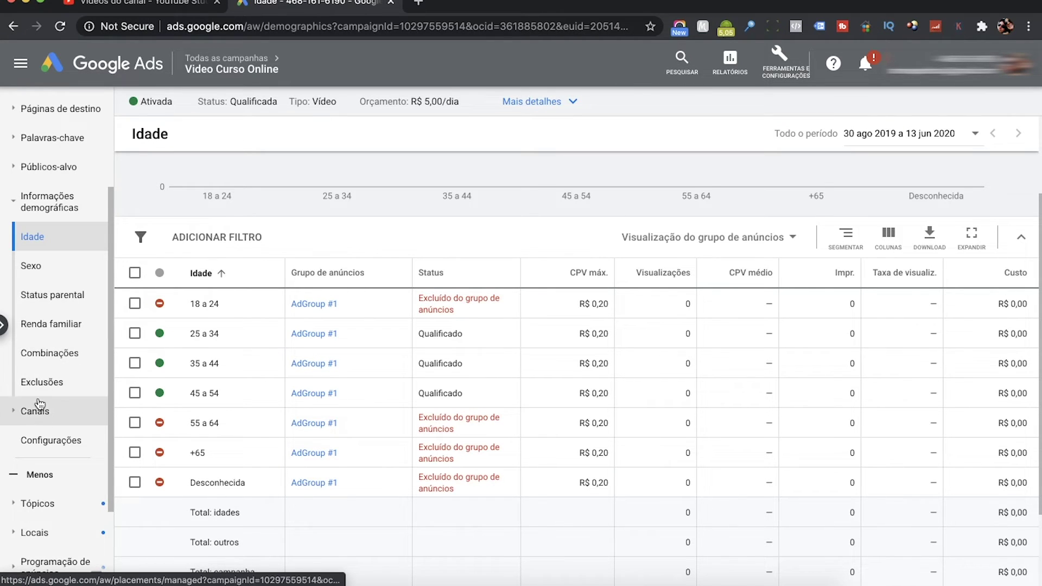
Step: Start editing the Canais placements of the Video Curso Online campaign for the ad group AdGroup #1
click(34, 412)
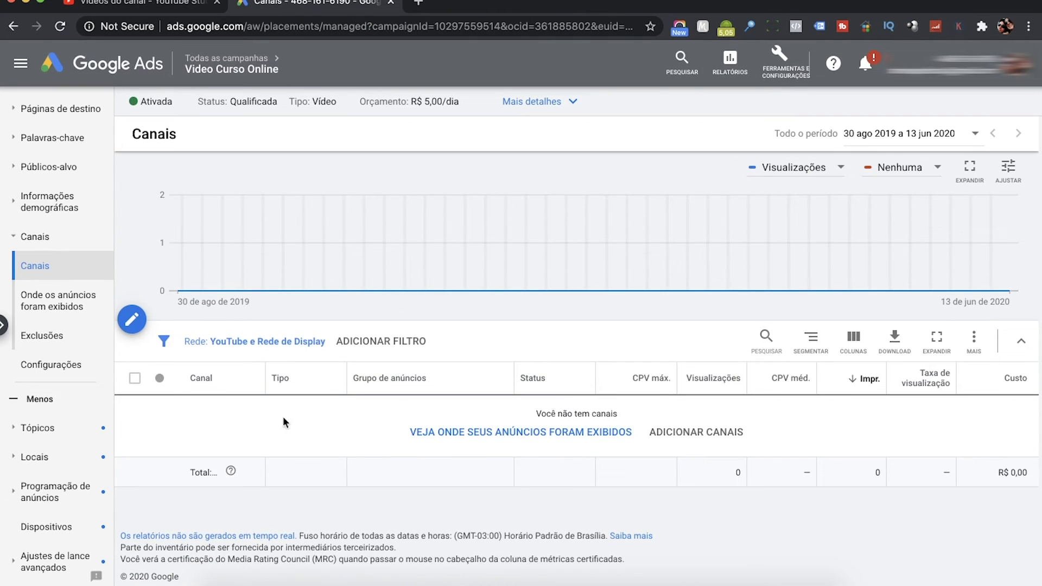
click(137, 328)
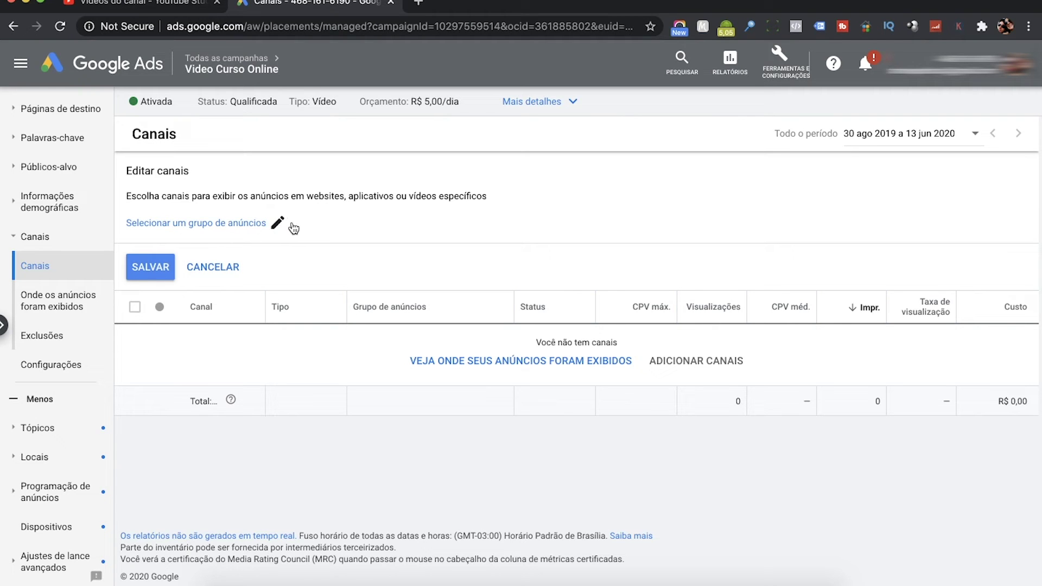
click(277, 224)
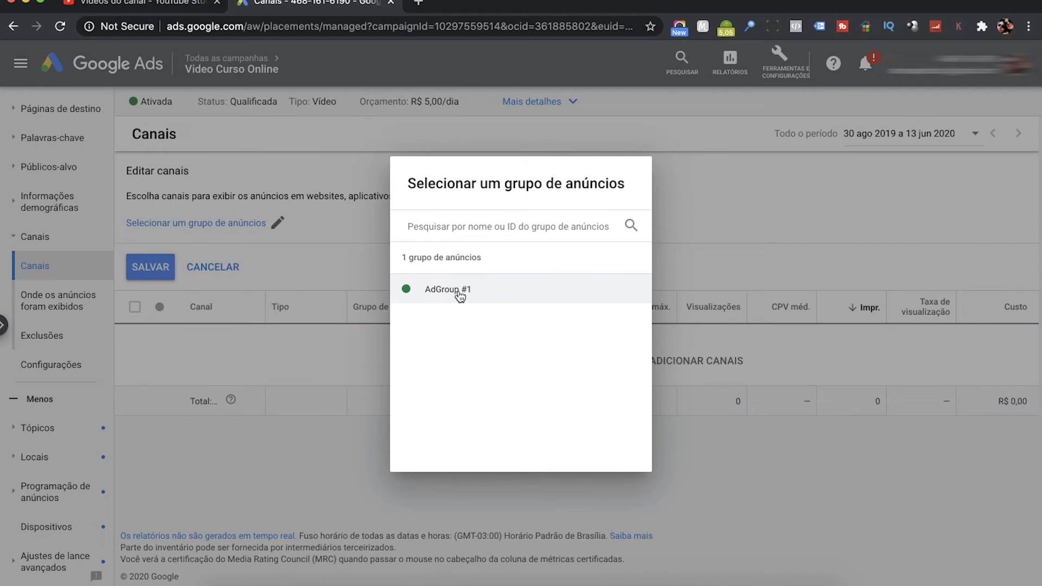
click(461, 296)
click(256, 261)
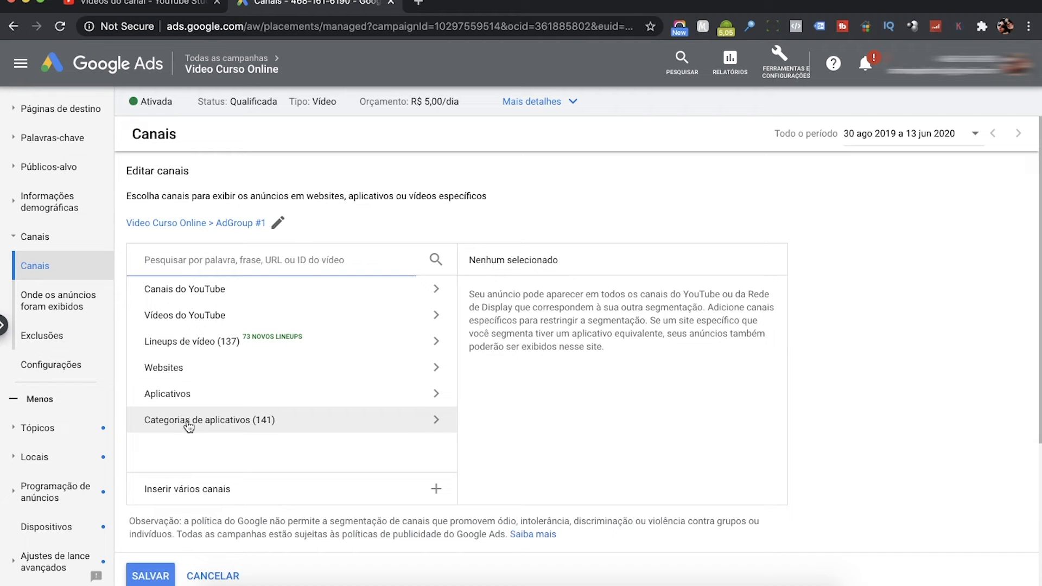
Step: Search the YouTube channels for "me poupe" and add the Me poupe! channel as a placement
click(270, 295)
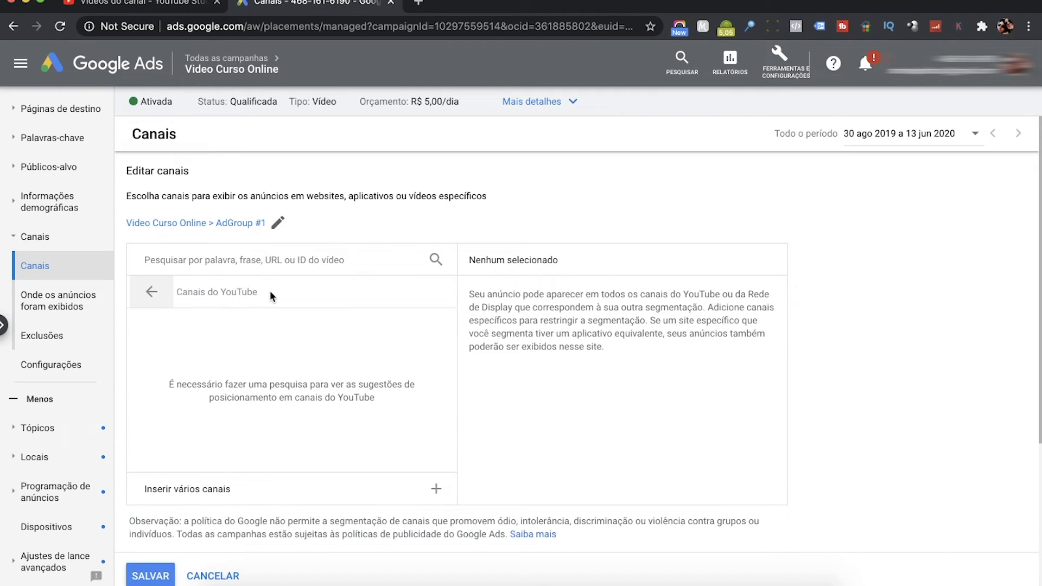
click(233, 260)
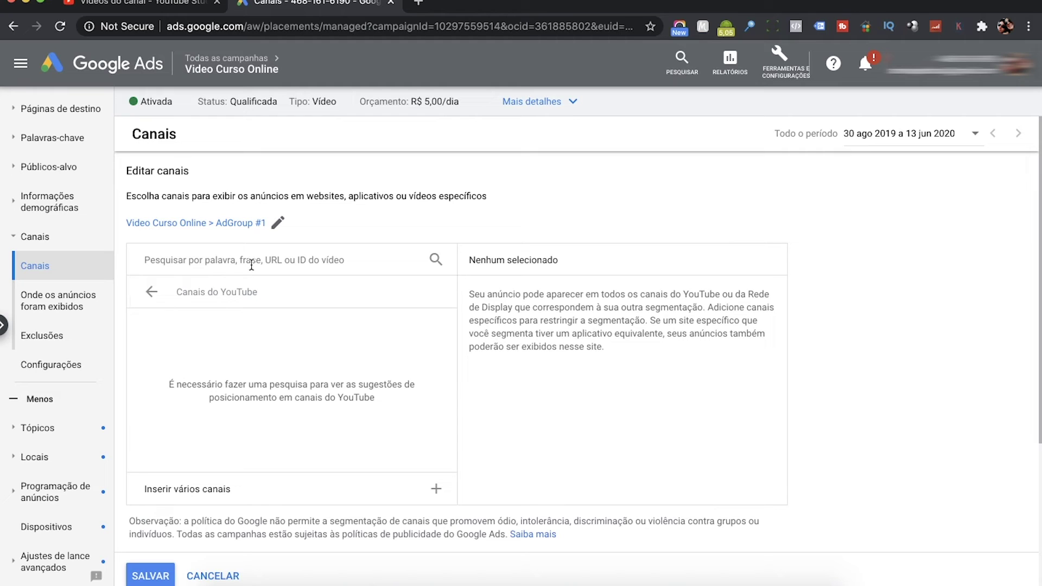
text(me poupe)
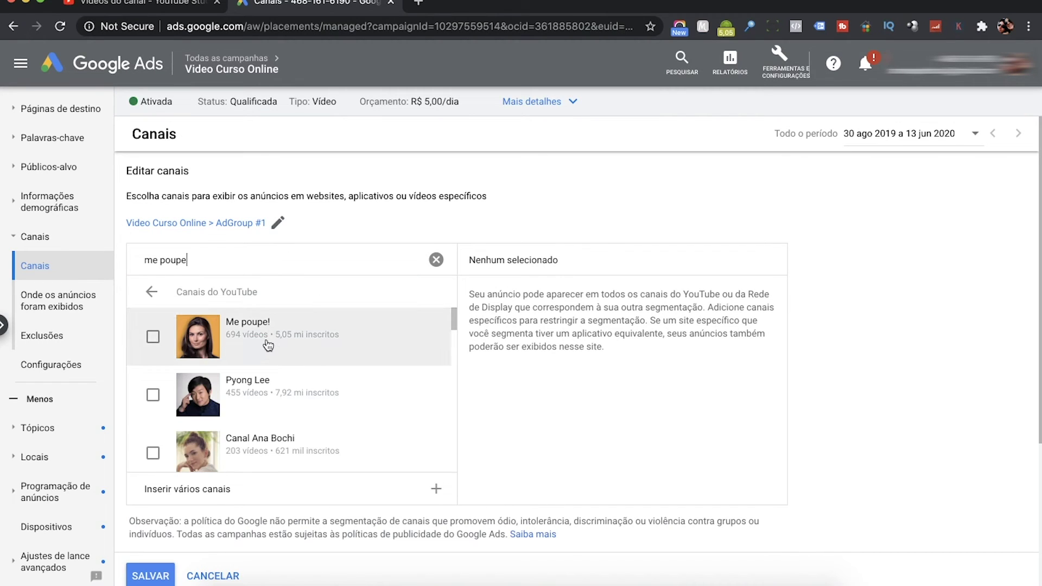
click(262, 342)
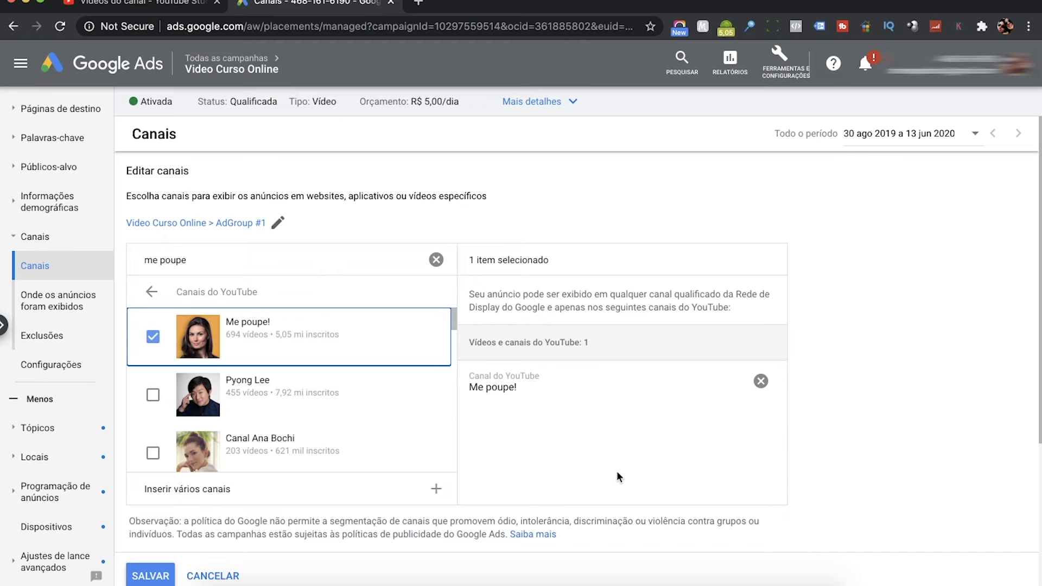
Step: Add the "MINIMALISMO: MITOS E VERDADES do estilo de vida minimalista" video from the YouTube video results as a placement
click(153, 294)
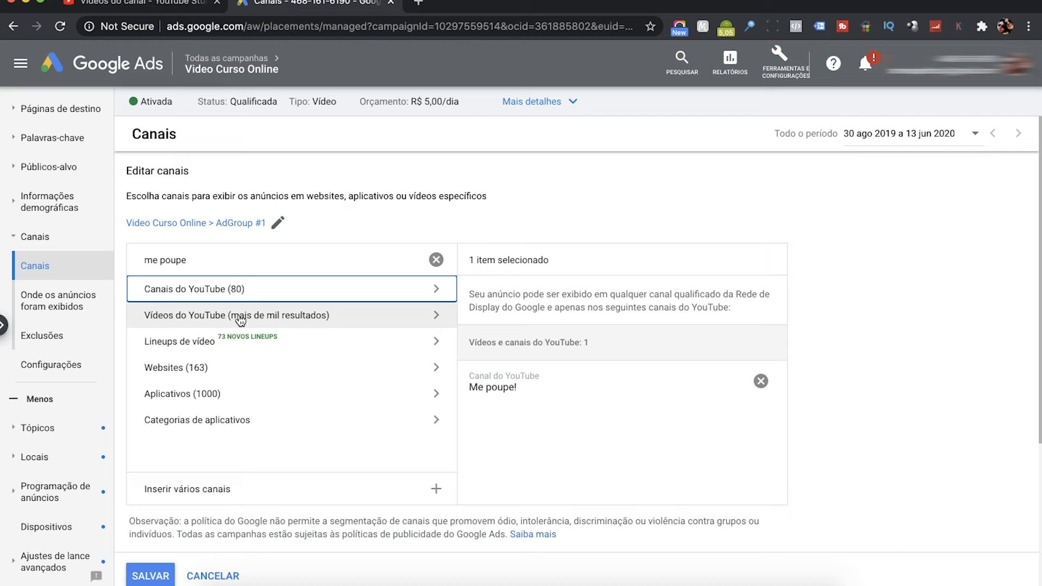
click(220, 316)
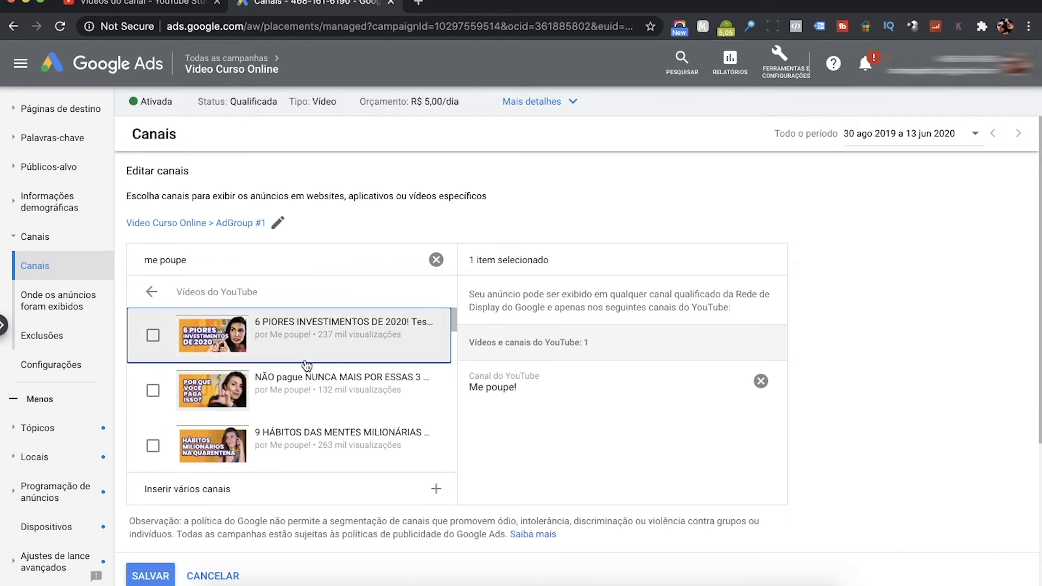
scroll(321, 376, down, 3)
scroll(320, 376, down, 2)
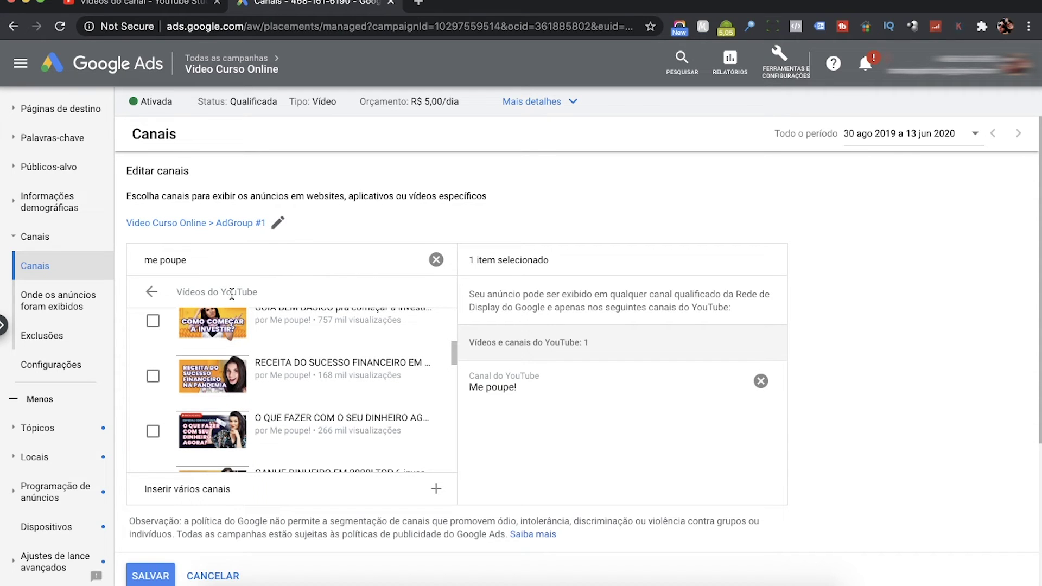
scroll(306, 419, down, 3)
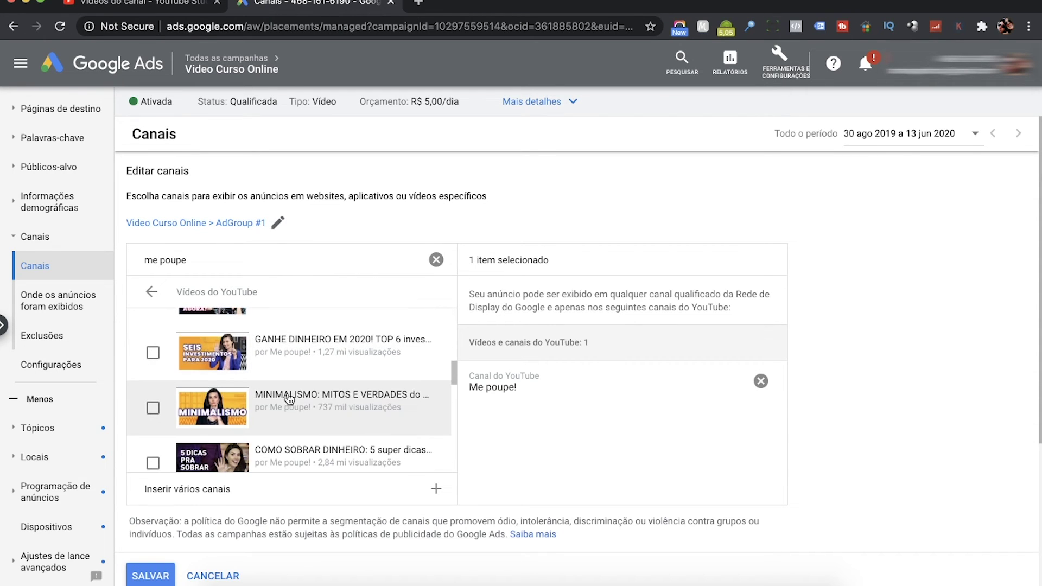
click(289, 400)
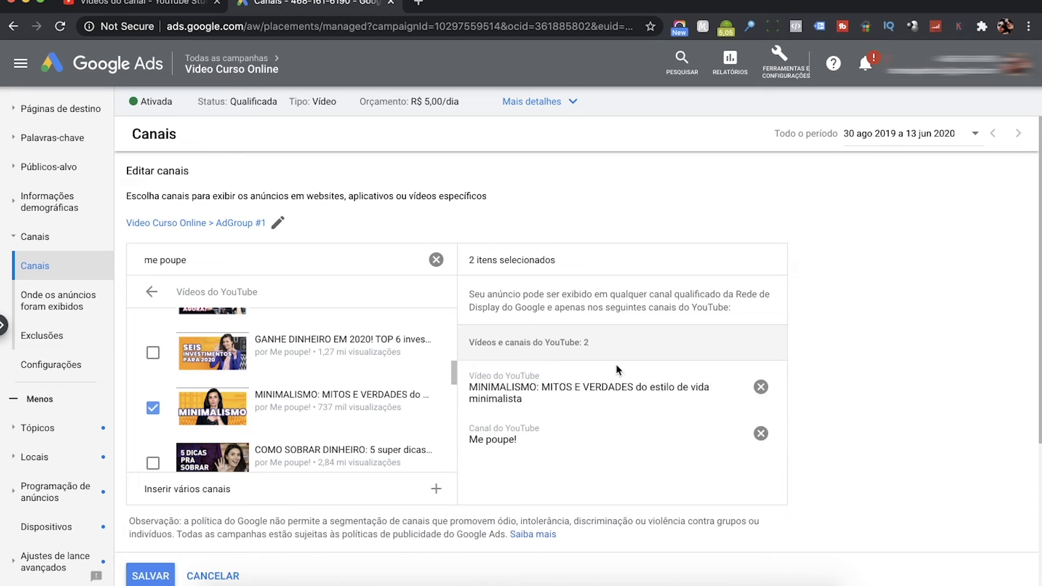
Step: Add the video lineups Popular YouTube content worldwide and Popular Google video partners content worldwide to the placements
click(151, 291)
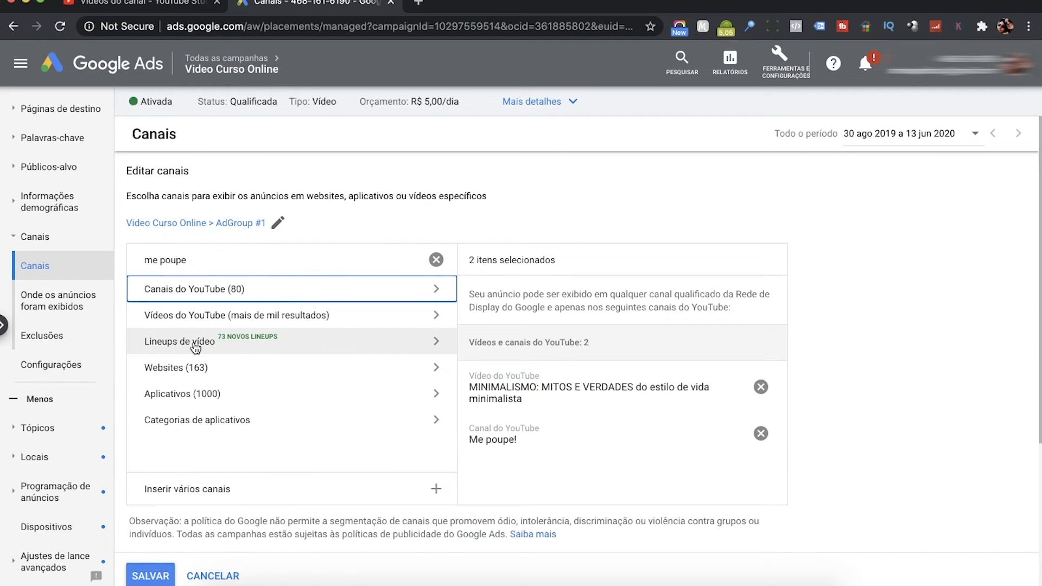
click(196, 346)
click(151, 322)
scroll(206, 400, down, 1)
scroll(206, 400, down, 1)
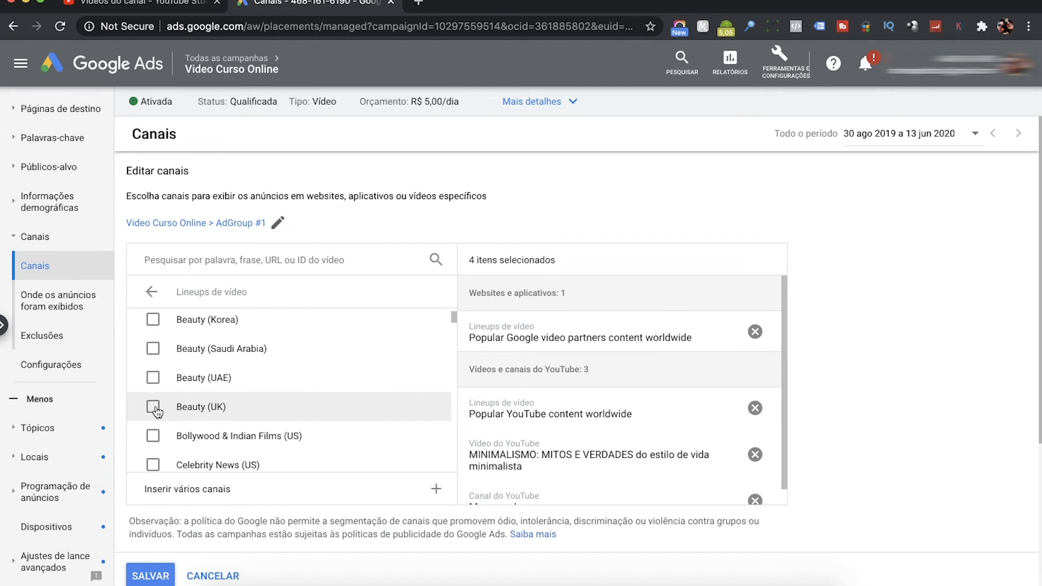
Step: Add the video lineups Beauty (UK), Comedy (Saudi Arabia), Cooking (Egypt) and Family-Oriented TV Shows (UAE) to the placements
click(153, 408)
scroll(285, 445, down, 1)
scroll(285, 445, down, 1)
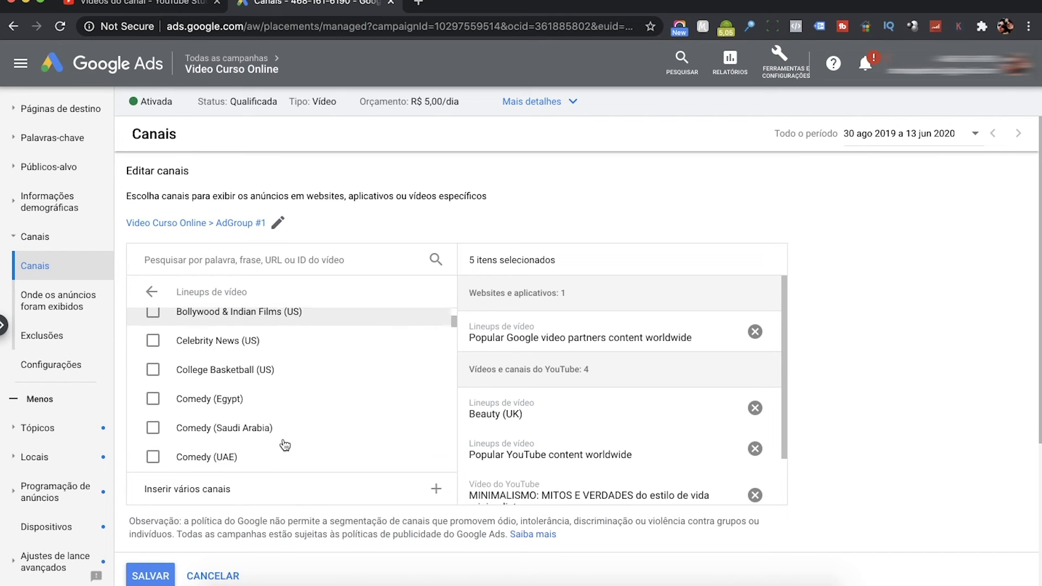
click(293, 431)
scroll(240, 413, down, 2)
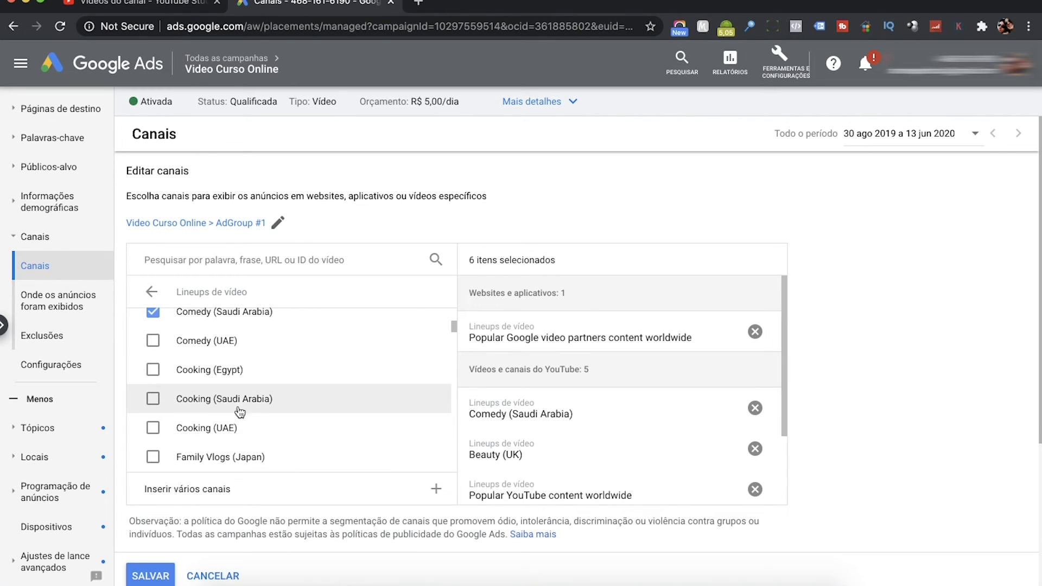
click(153, 370)
scroll(153, 380, down, 2)
click(152, 399)
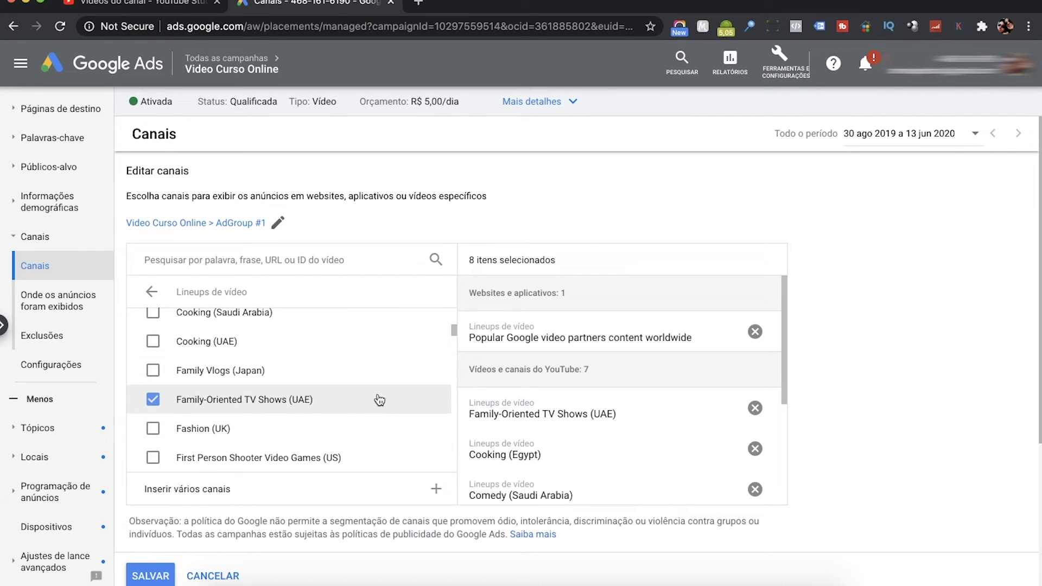
Step: Remove the selected YouTube video lineups, the minimalism video and the Me poupe! channel from the ad group's placements
click(756, 408)
click(755, 408)
click(755, 408)
click(756, 408)
click(756, 408)
click(760, 413)
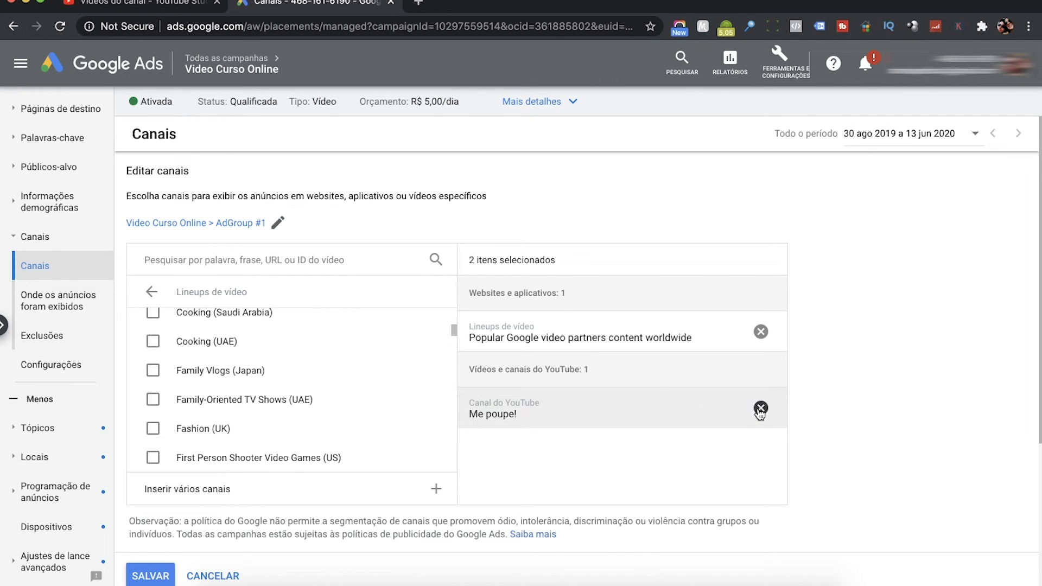
click(760, 414)
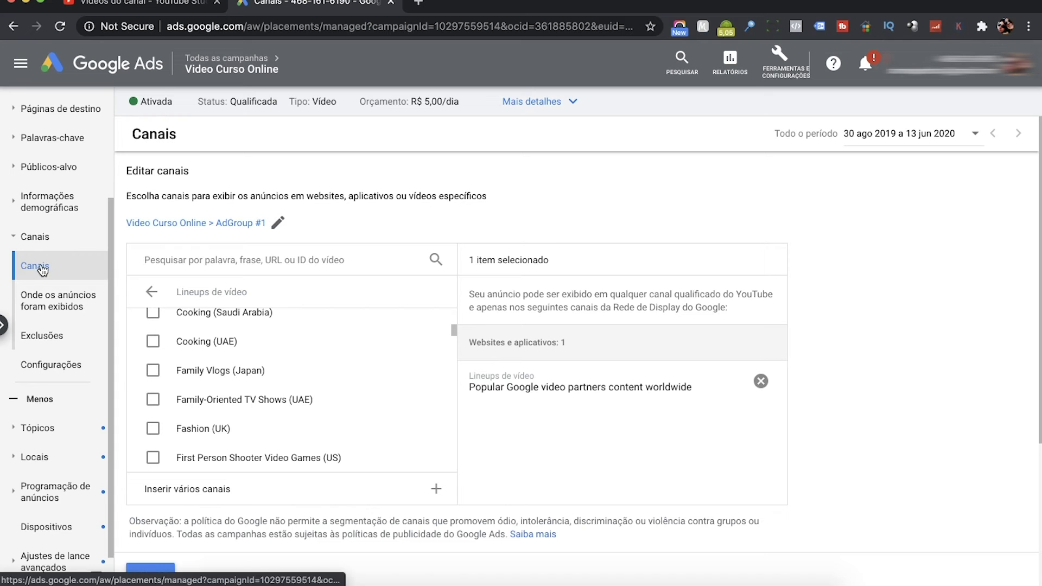
Step: Return from the video lineups to the full list of placement categories
scroll(326, 372, up, 3)
scroll(293, 375, up, 5)
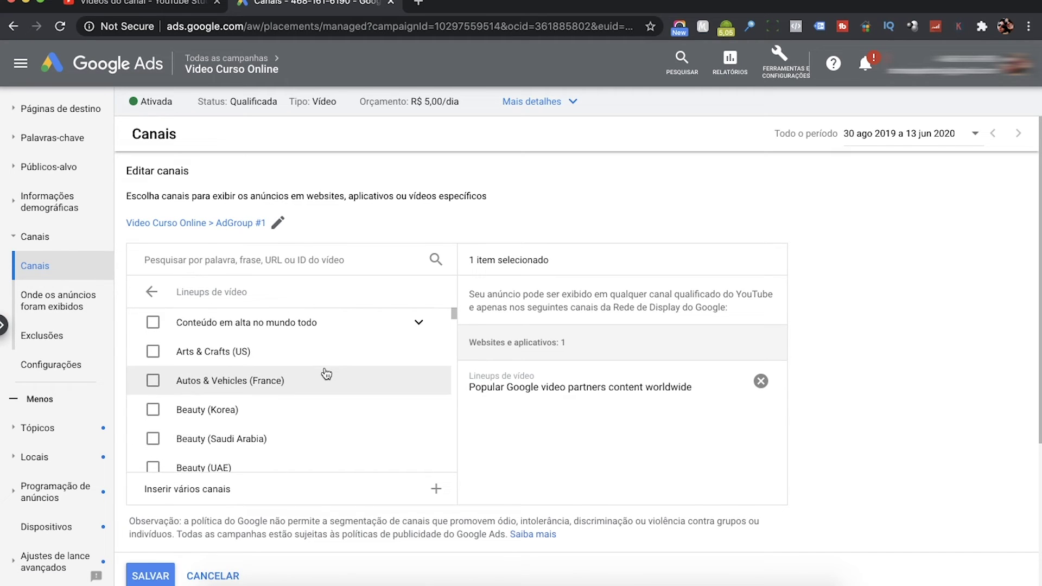
click(151, 292)
click(262, 262)
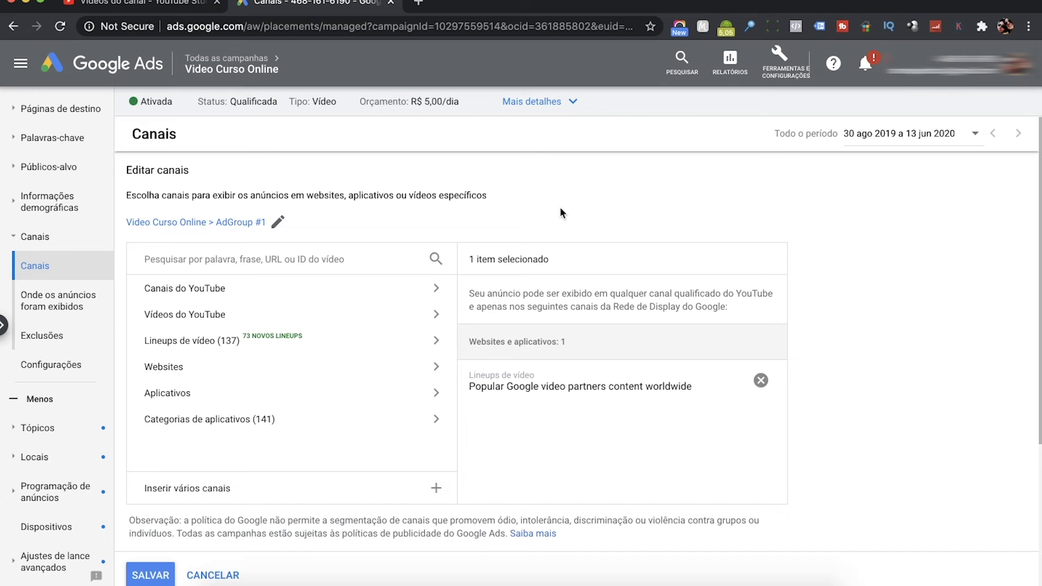
Step: Open the audience editor of the Video Curso Online campaign and choose AdGroup #1 as its ad group
scroll(45, 220, up, 2)
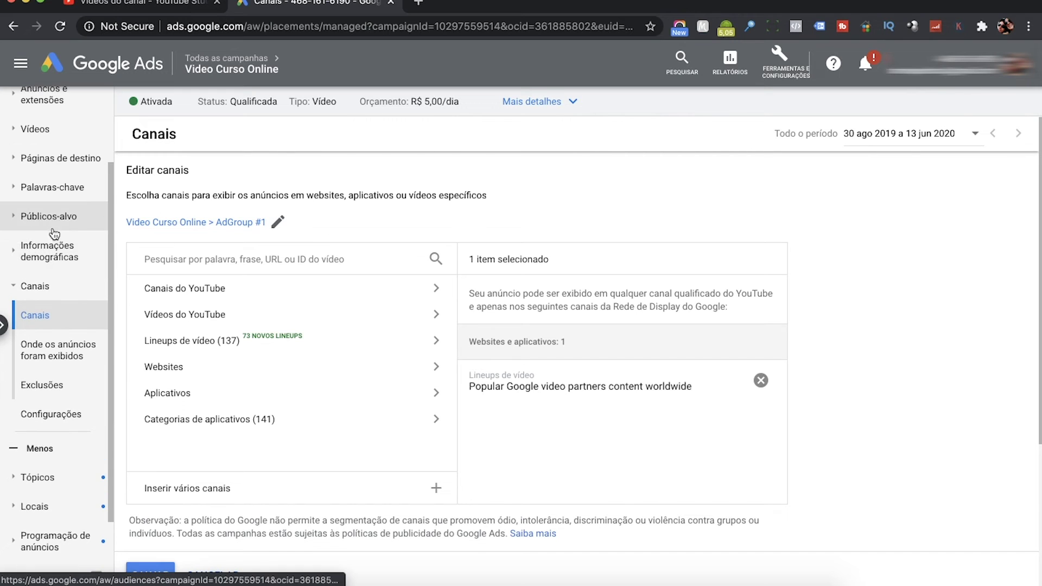
click(44, 217)
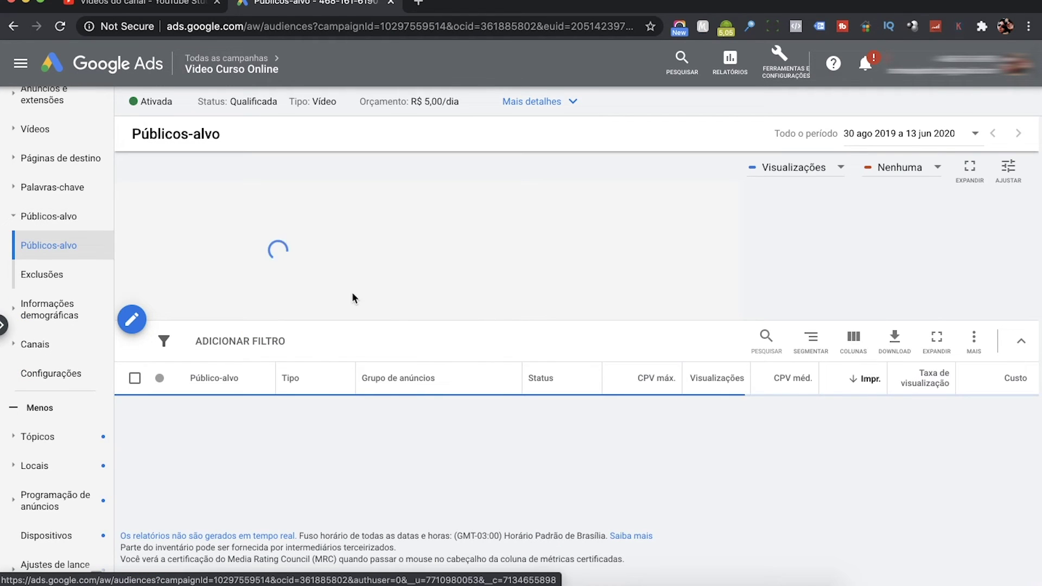
click(132, 320)
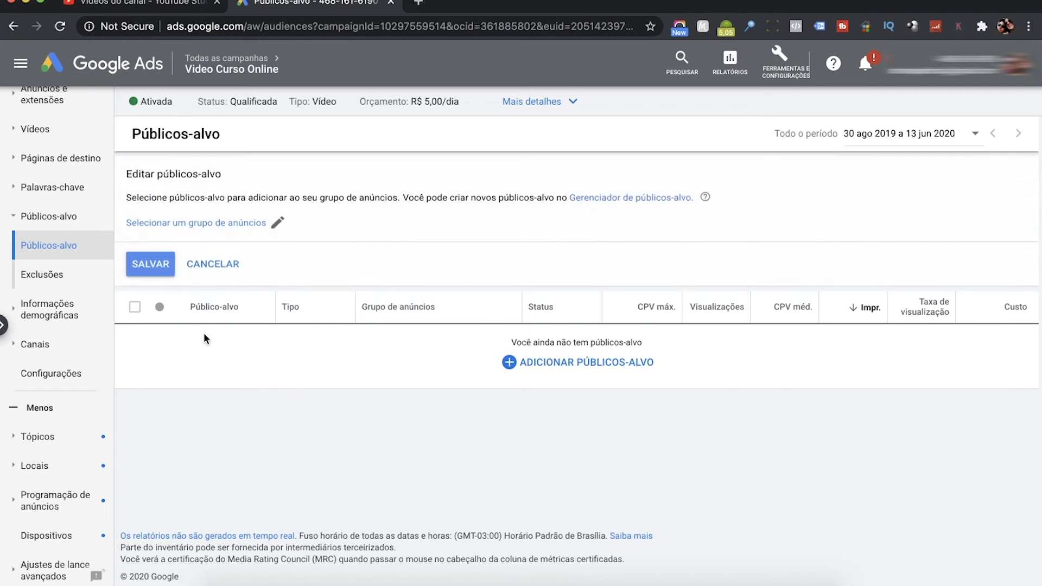
click(273, 224)
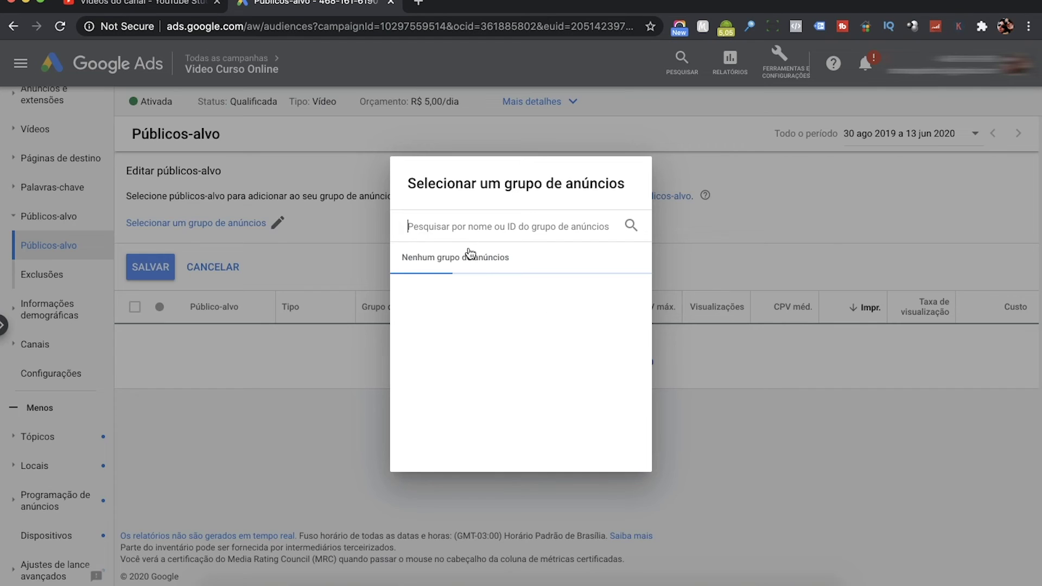
Step: Search the available audiences for "marketing"
text(maqrketi)
key(BackSpace)
key(BackSpace)
key(BackSpace)
key(BackSpace)
key(BackSpace)
key(BackSpace)
text(rketing)
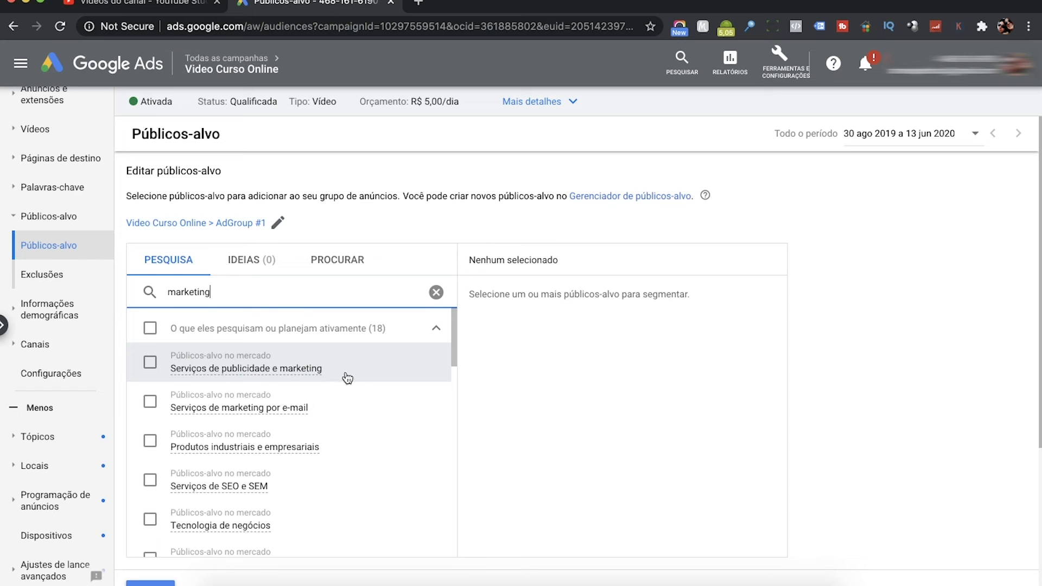
Step: Add the in-market audience Serviços de SEO e SEM and the suggested audience Serviços de marketing por e-mail
scroll(373, 382, down, 1)
scroll(373, 381, down, 1)
scroll(353, 383, down, 1)
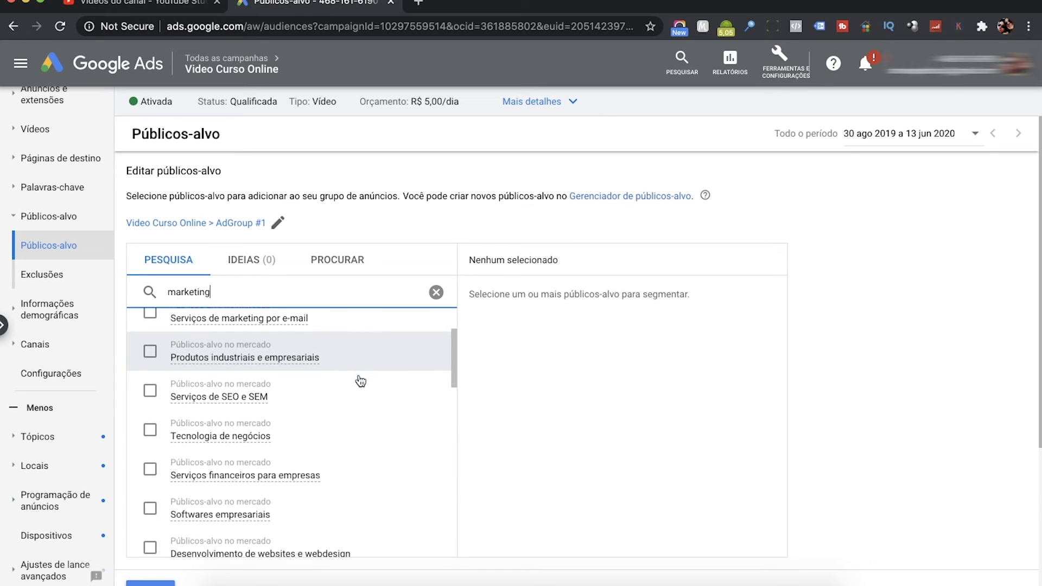
scroll(347, 383, down, 2)
scroll(344, 359, up, 1)
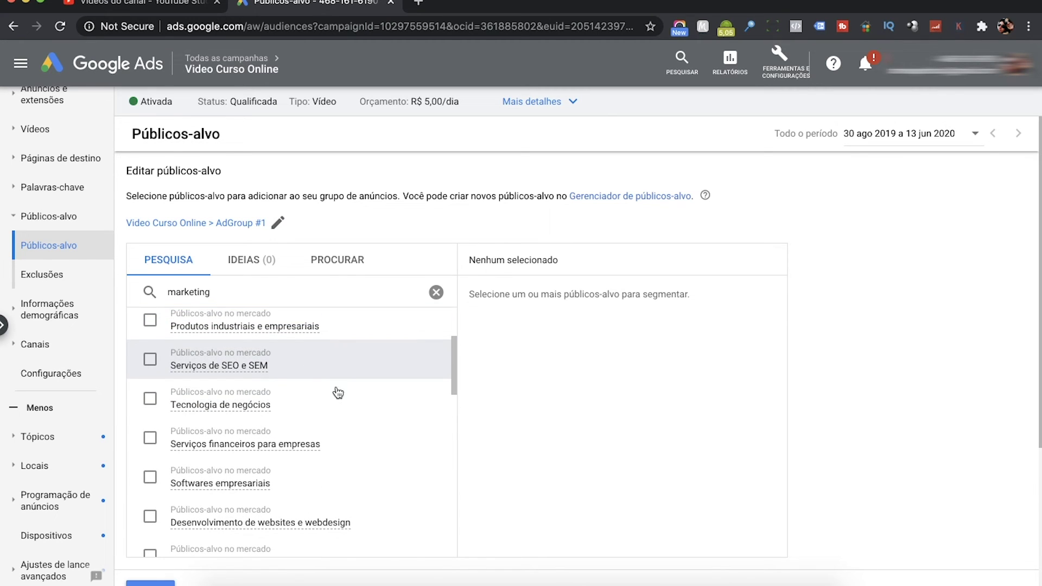
click(340, 372)
scroll(336, 375, down, 1)
click(250, 266)
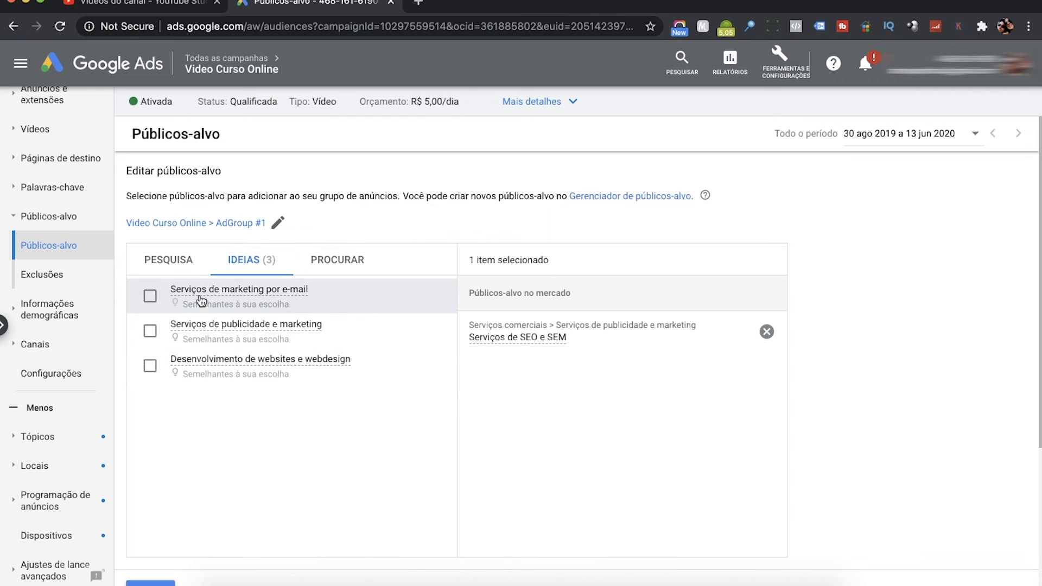
click(268, 307)
Step: Browse the interests and habits audiences and add the affinity audiences Beleza e bem-estar, Casa e jardim and Mídia e entretenimento
click(348, 260)
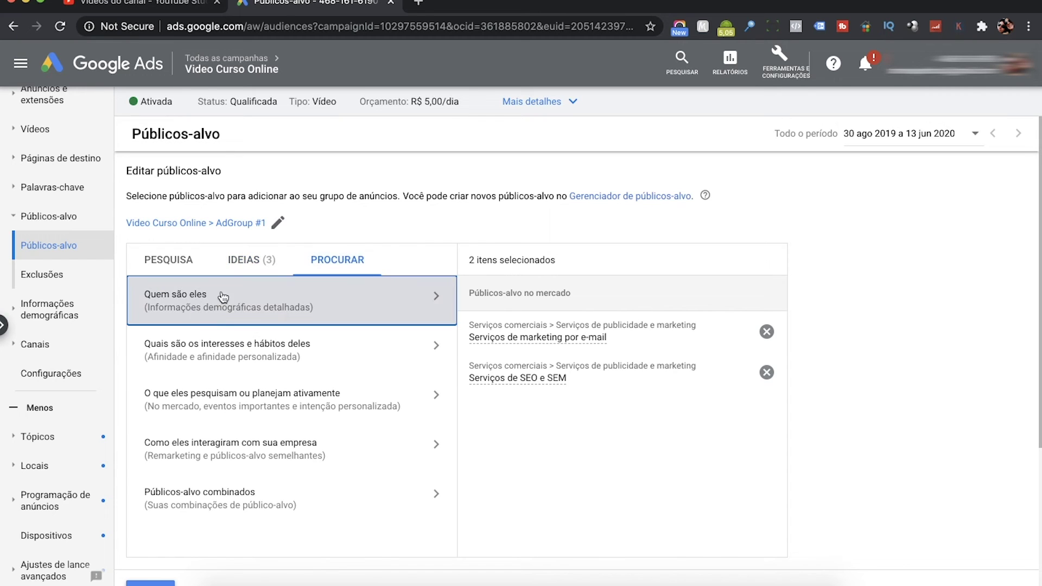
click(215, 259)
click(329, 265)
click(349, 338)
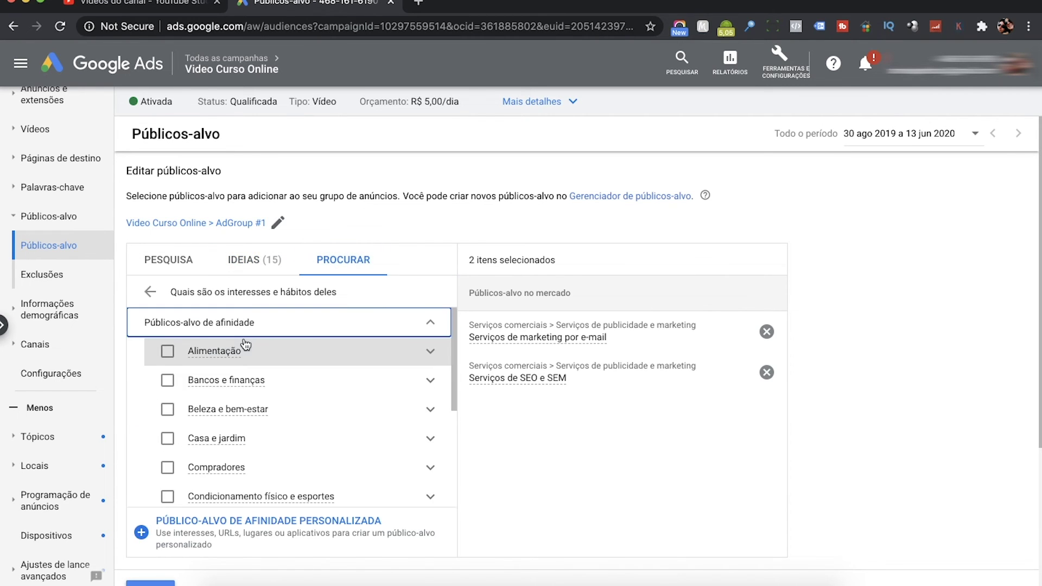
scroll(368, 411, down, 2)
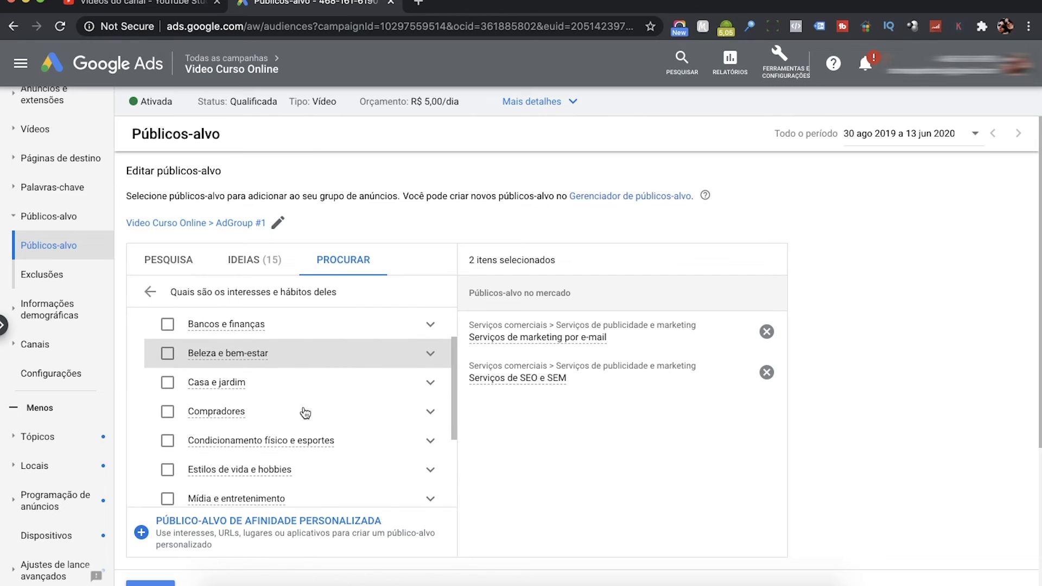
click(217, 353)
click(223, 381)
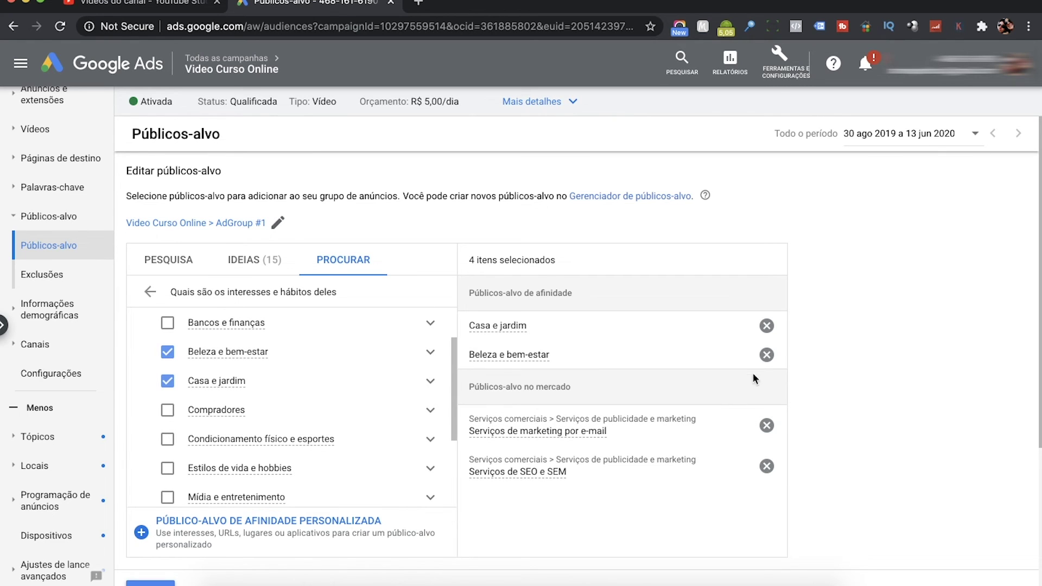
scroll(287, 404, down, 3)
click(243, 407)
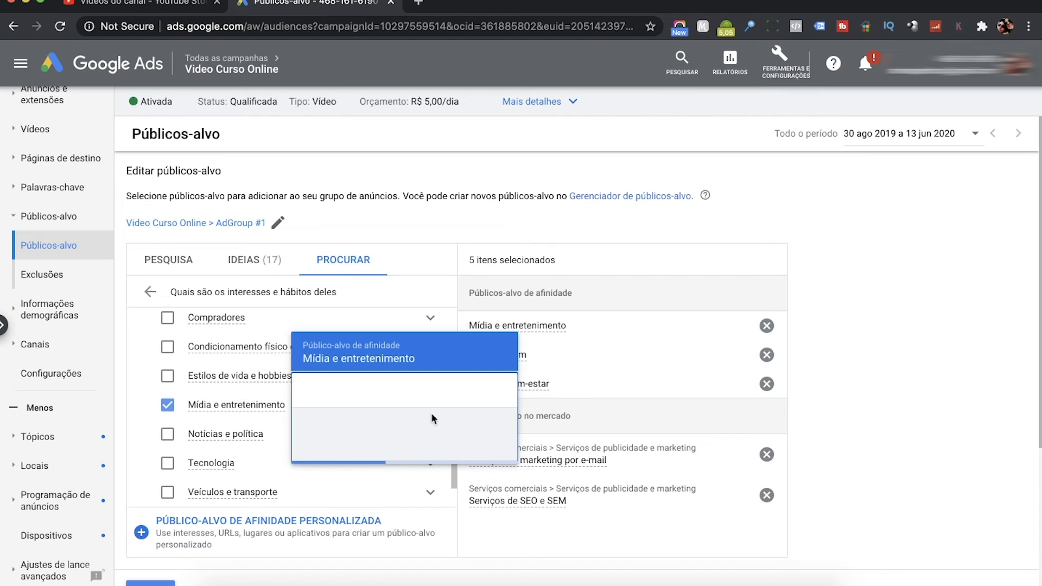
Step: Remove all selected affinity and in-market audiences from the ad group
click(767, 326)
click(766, 326)
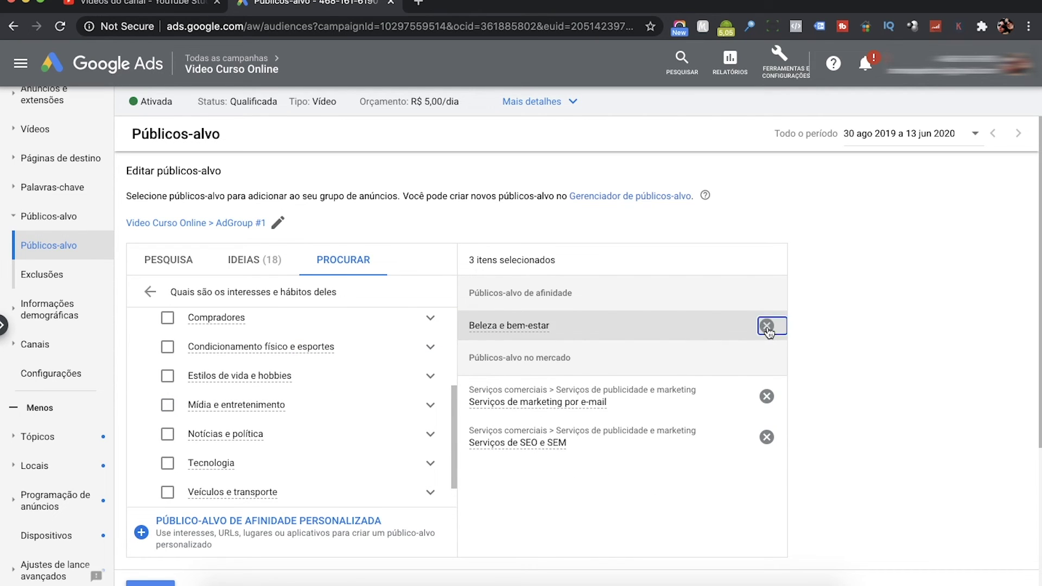
click(766, 327)
click(767, 332)
click(766, 332)
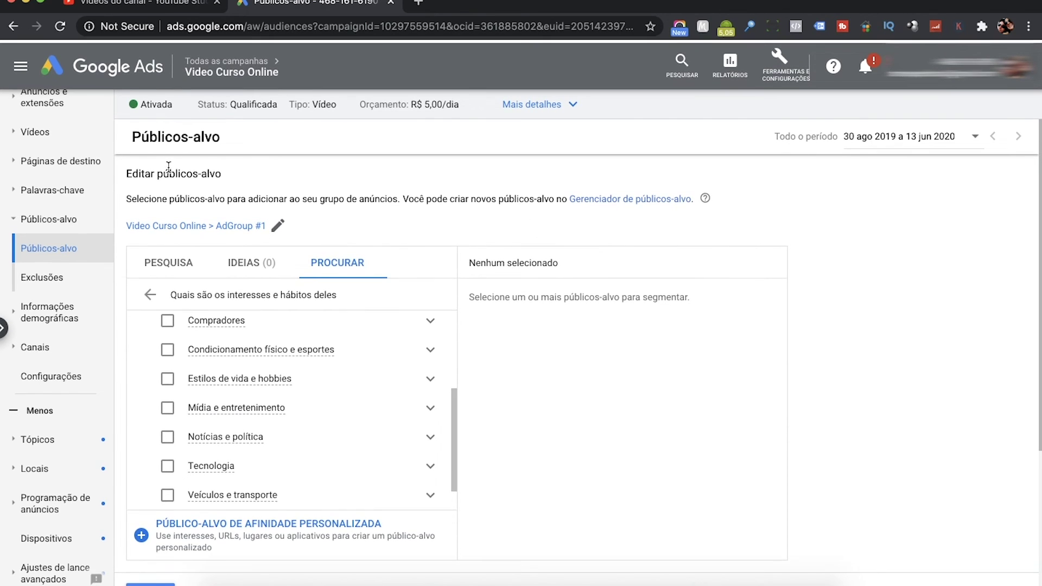
Step: Leave the audience editor without saving, return to all campaigns and open the Video Canal do Zero campaign
scroll(63, 155, up, 1)
scroll(63, 155, up, 2)
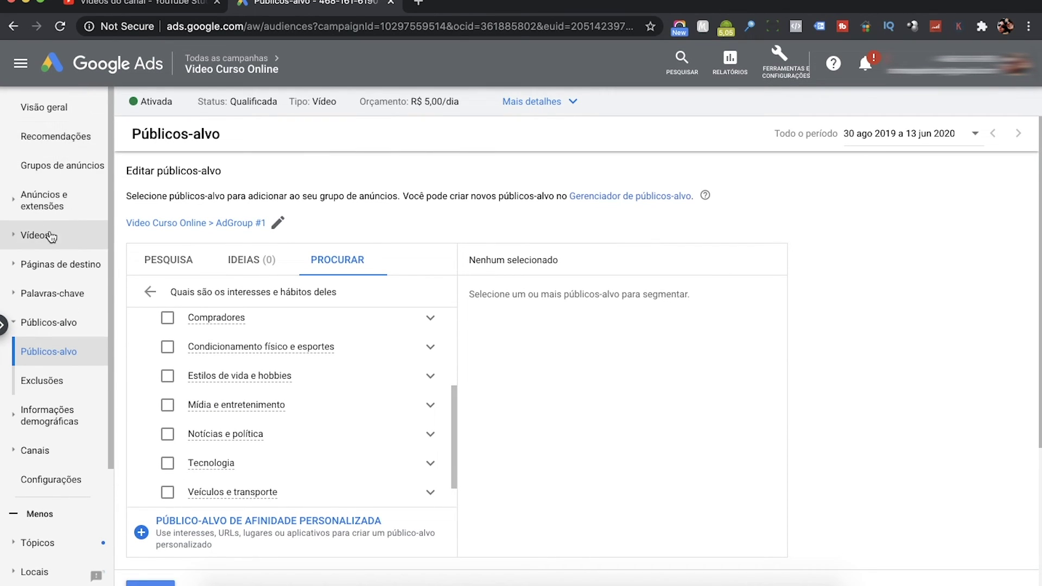
scroll(53, 282, down, 3)
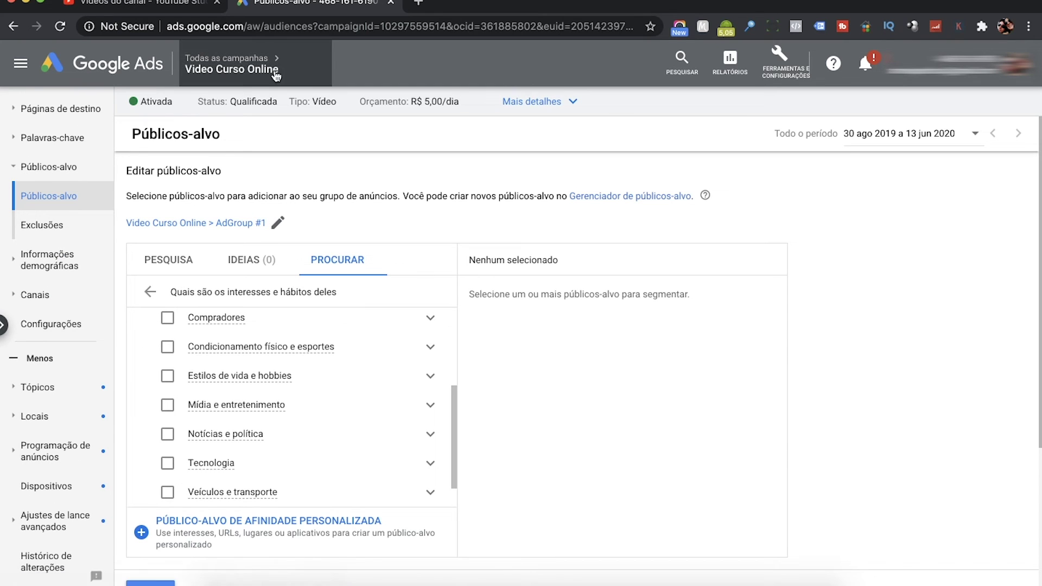
click(247, 61)
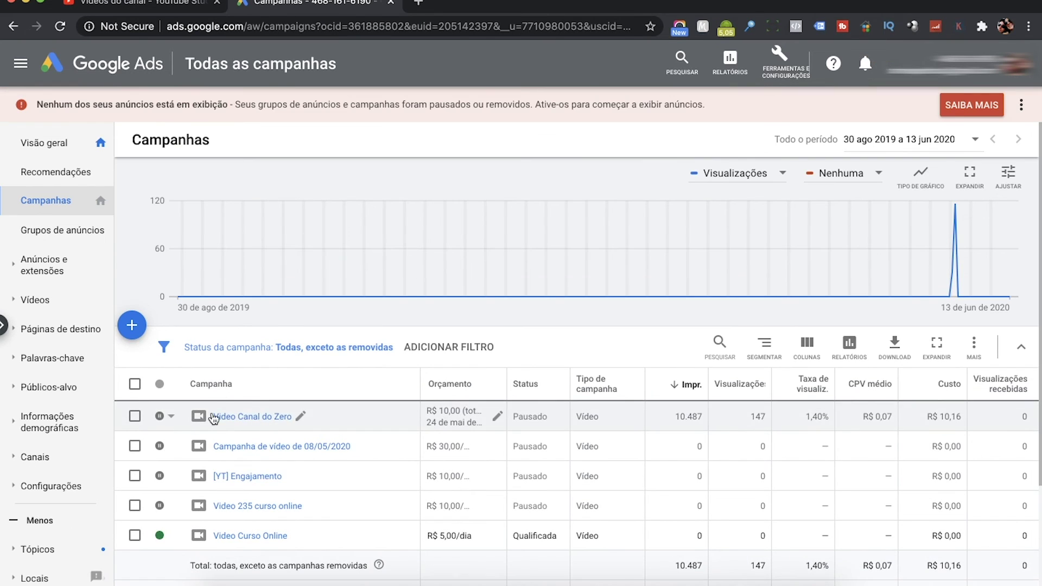
scroll(283, 454, down, 2)
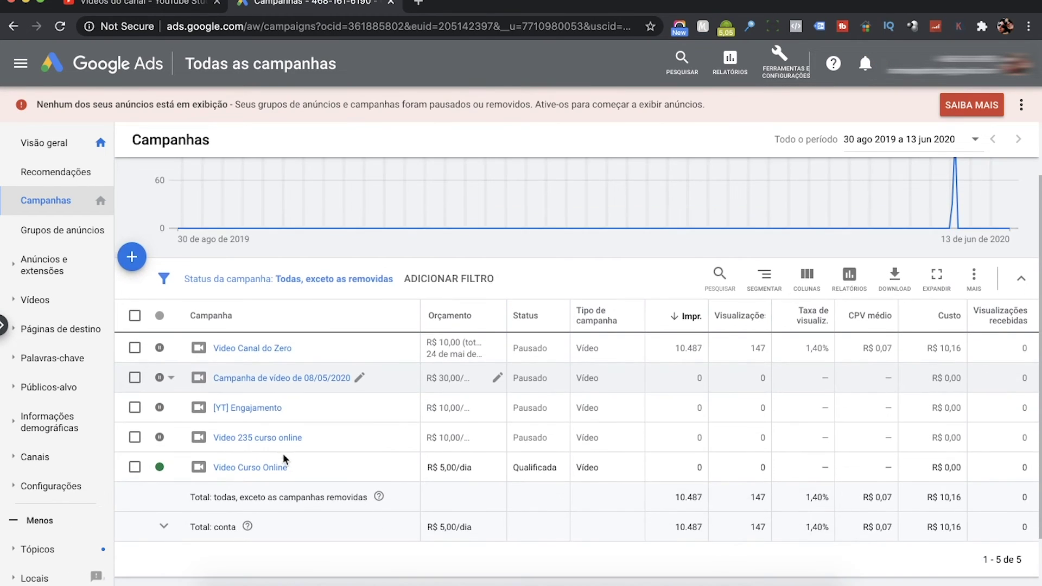
click(254, 349)
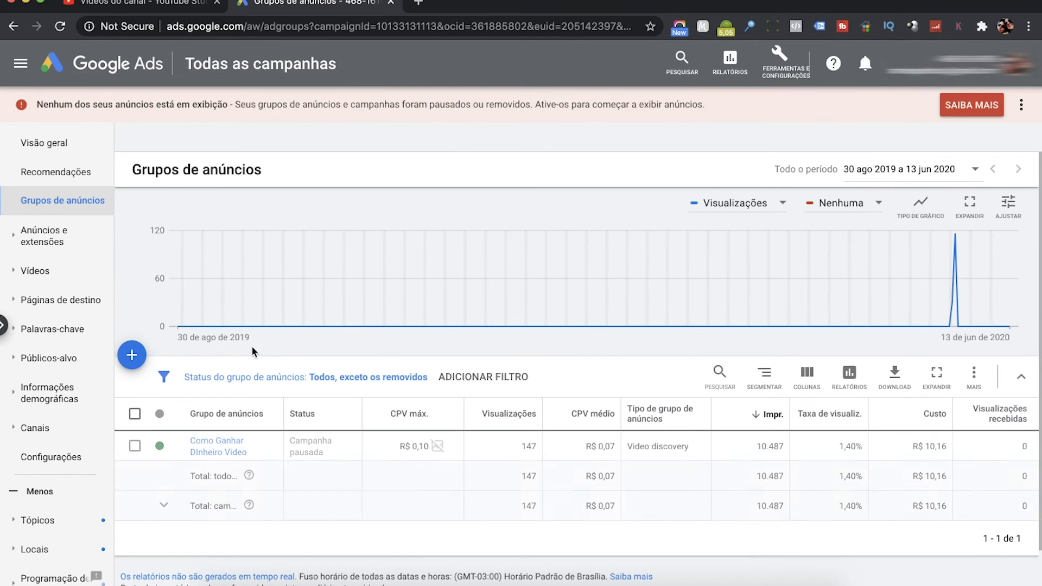
Step: Examine the view rate, impressions, cost, views and average CPV of the Como Ganhar DInheiro Video ad group
drag(870, 407, 839, 406)
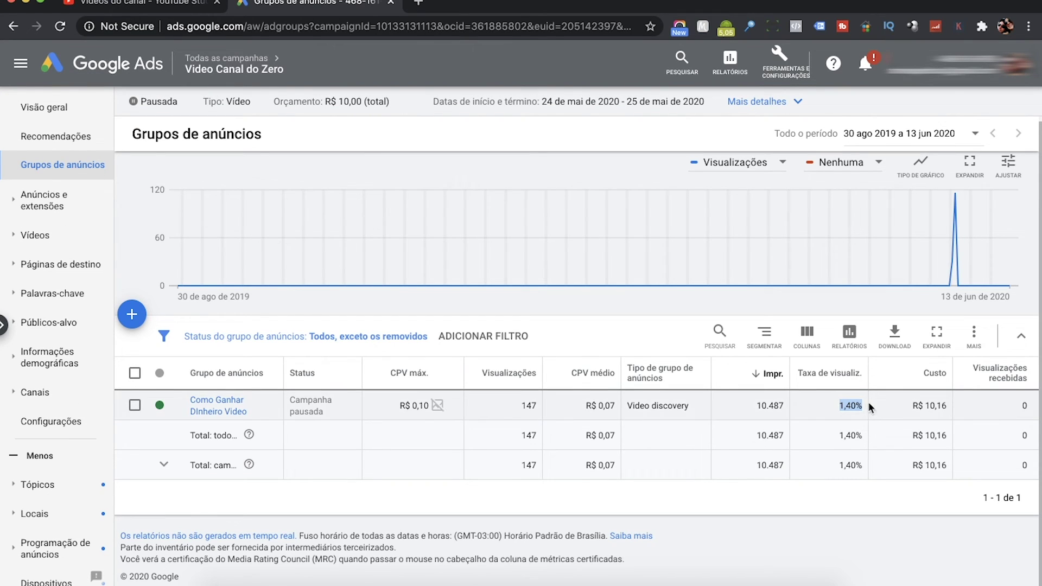
drag(757, 406, 783, 405)
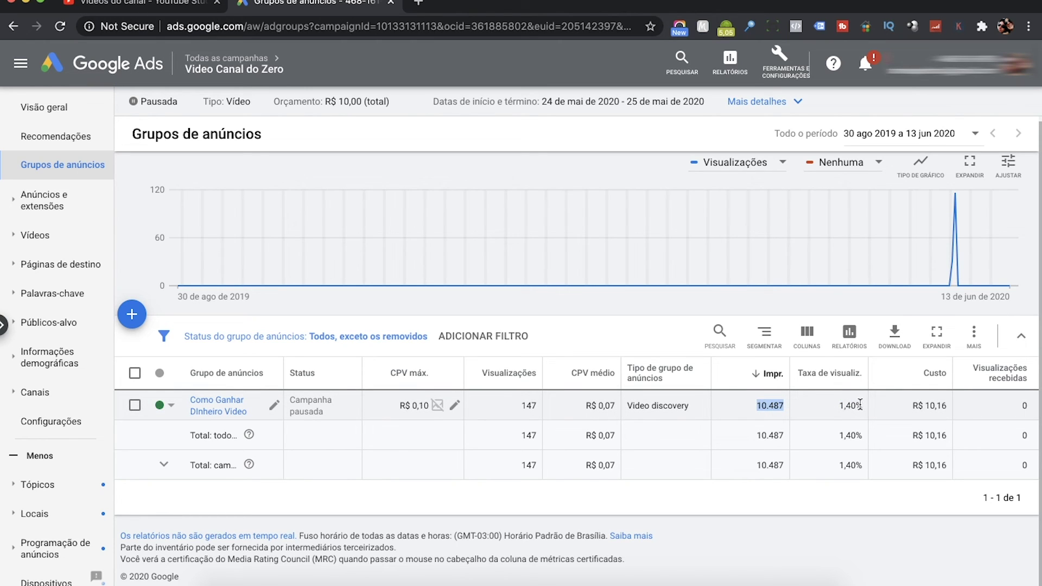
drag(864, 406, 839, 406)
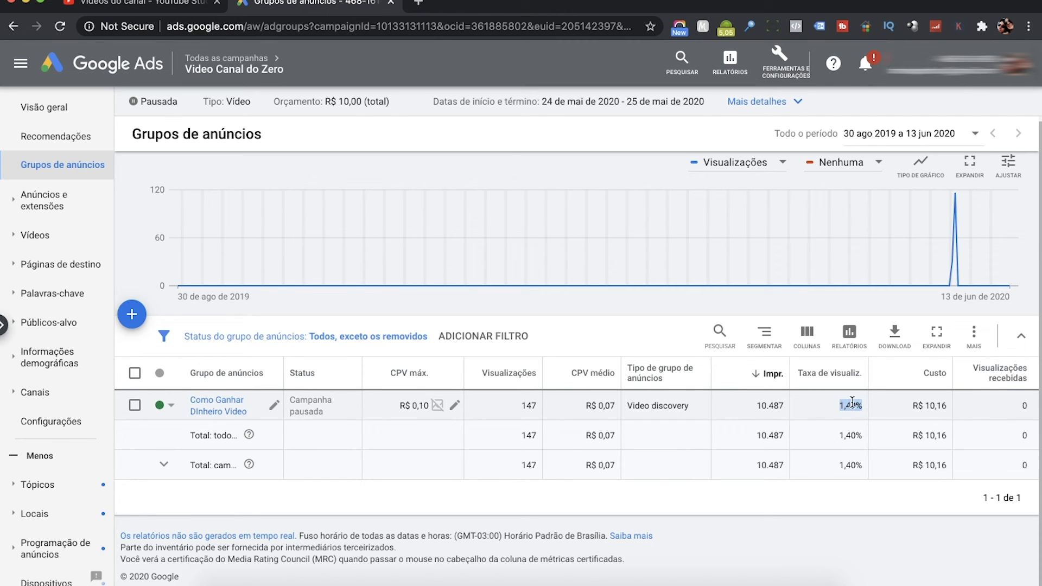
drag(947, 406, 923, 405)
drag(547, 411, 520, 404)
mouse_move(406, 239)
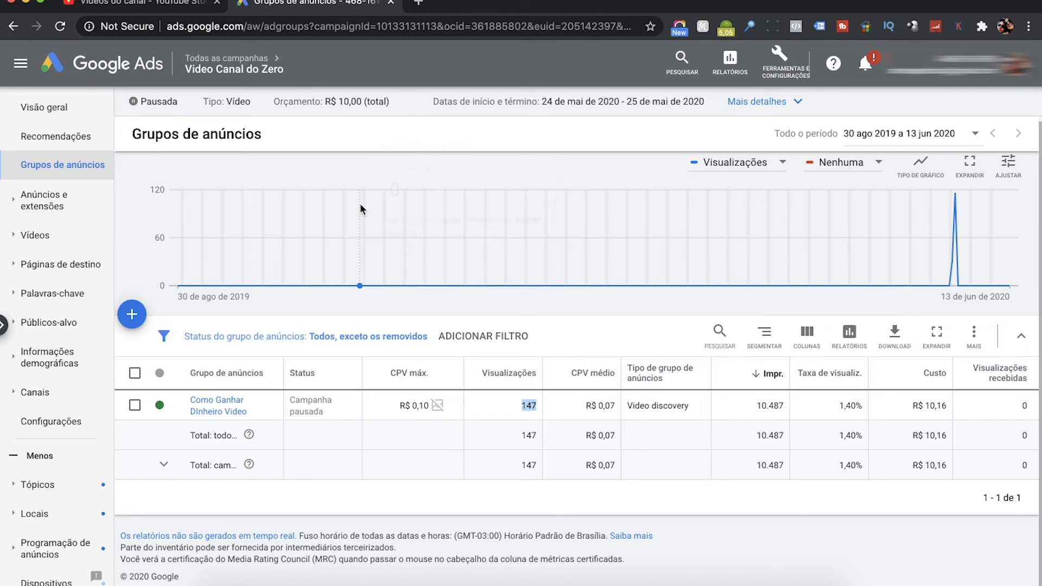
mouse_move(360, 205)
drag(946, 406, 912, 406)
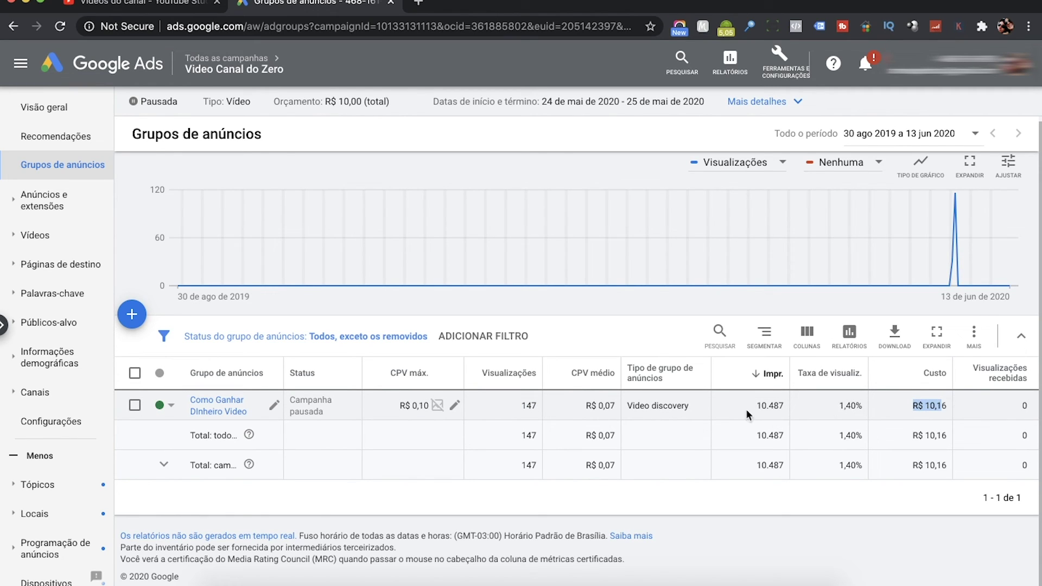
drag(615, 405, 592, 406)
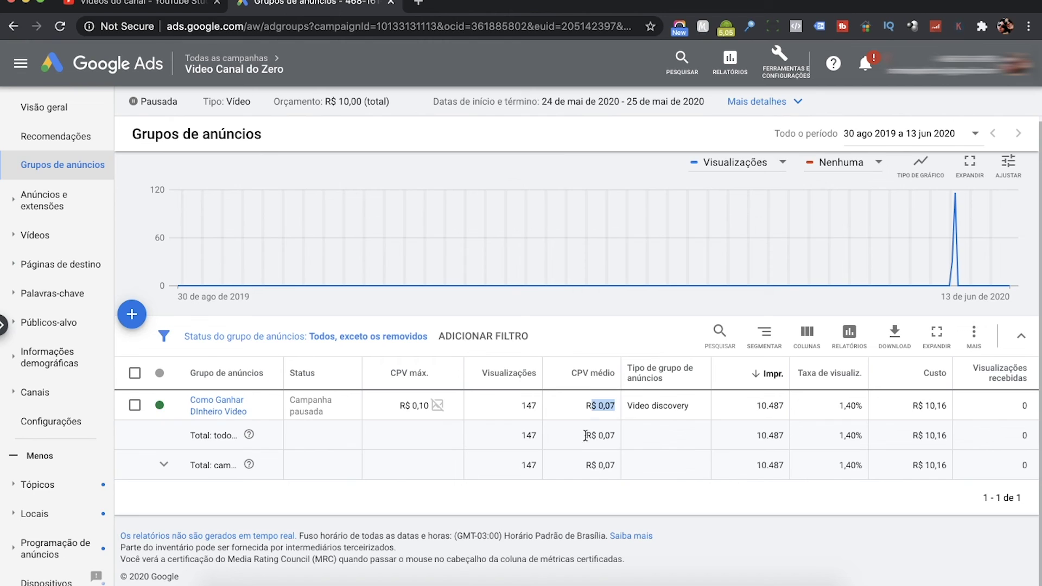
click(527, 307)
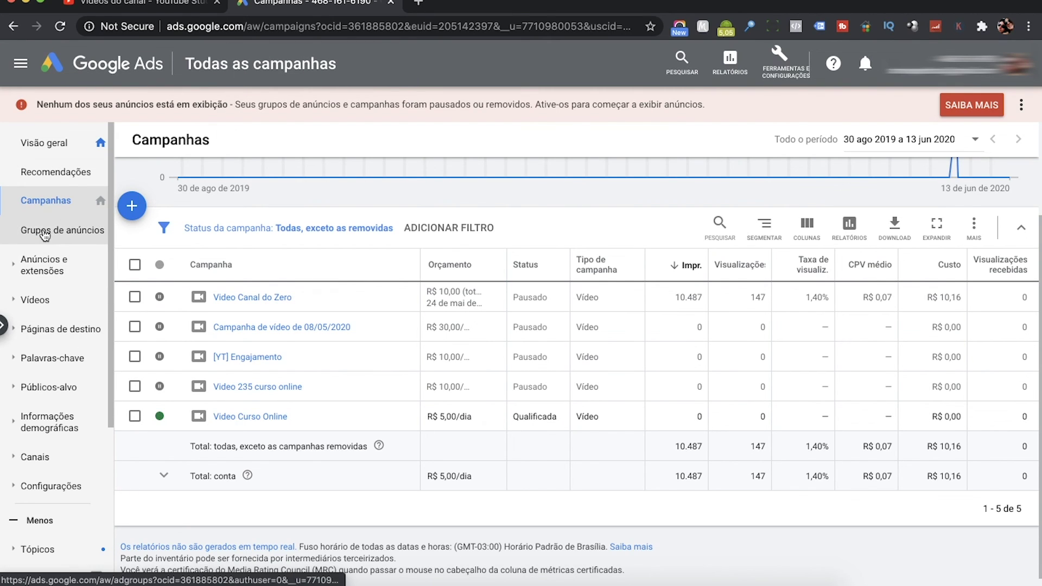
Step: Look into the Video Curso Online campaign, return to all campaigns and pause it
click(247, 418)
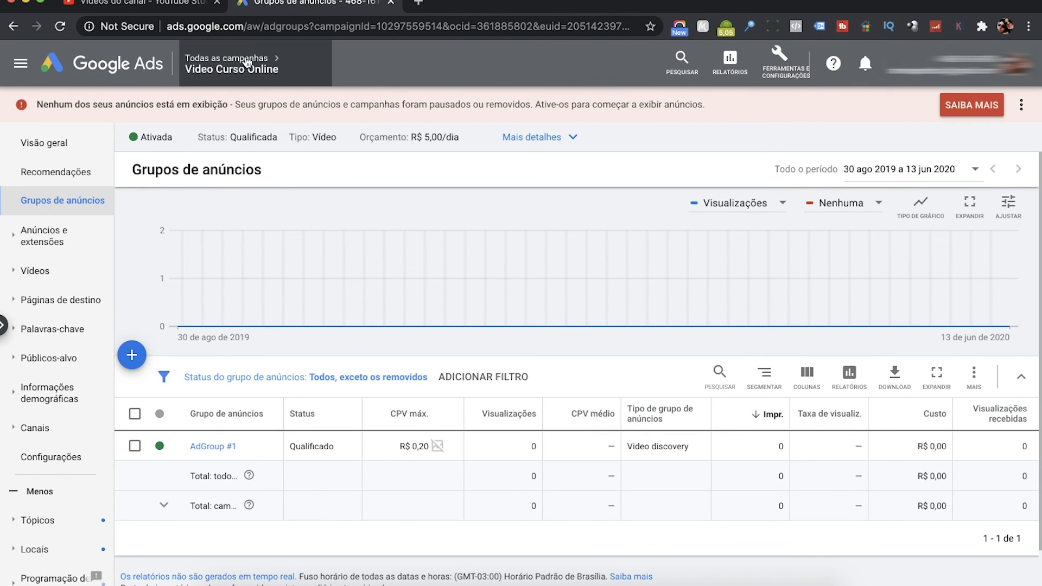
mouse_move(234, 59)
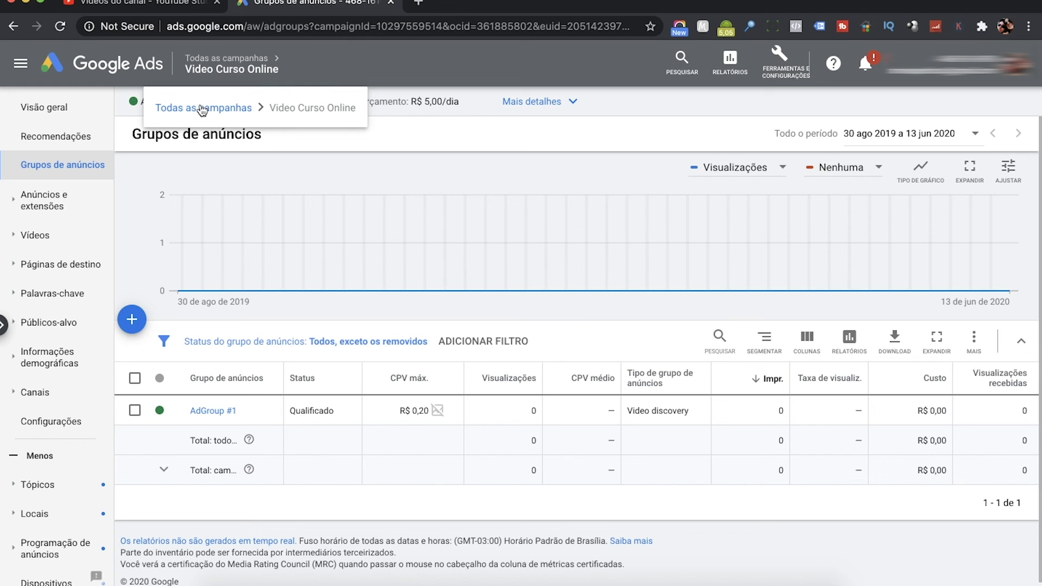
click(194, 108)
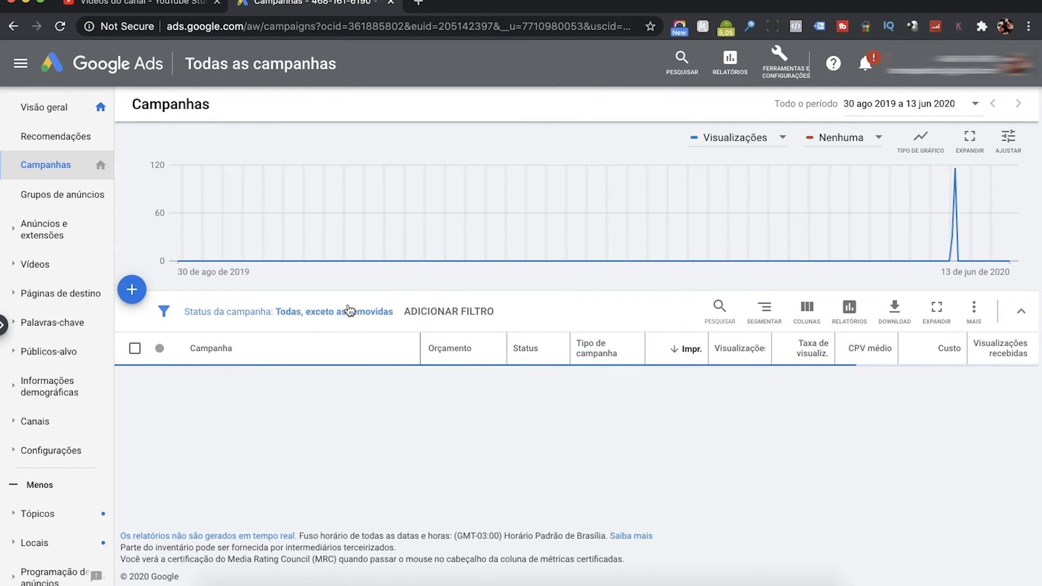
scroll(325, 421, down, 3)
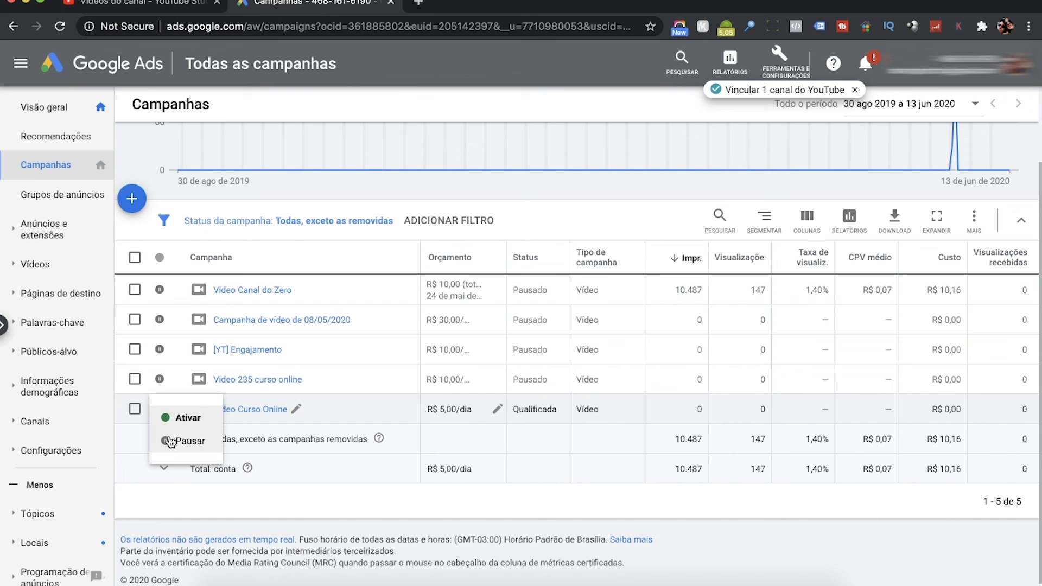
click(177, 443)
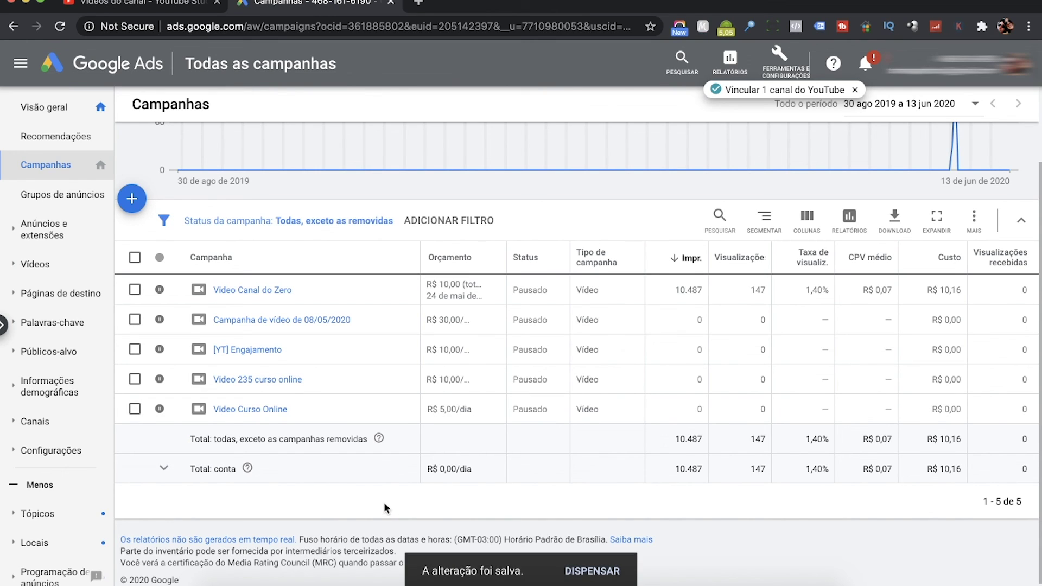